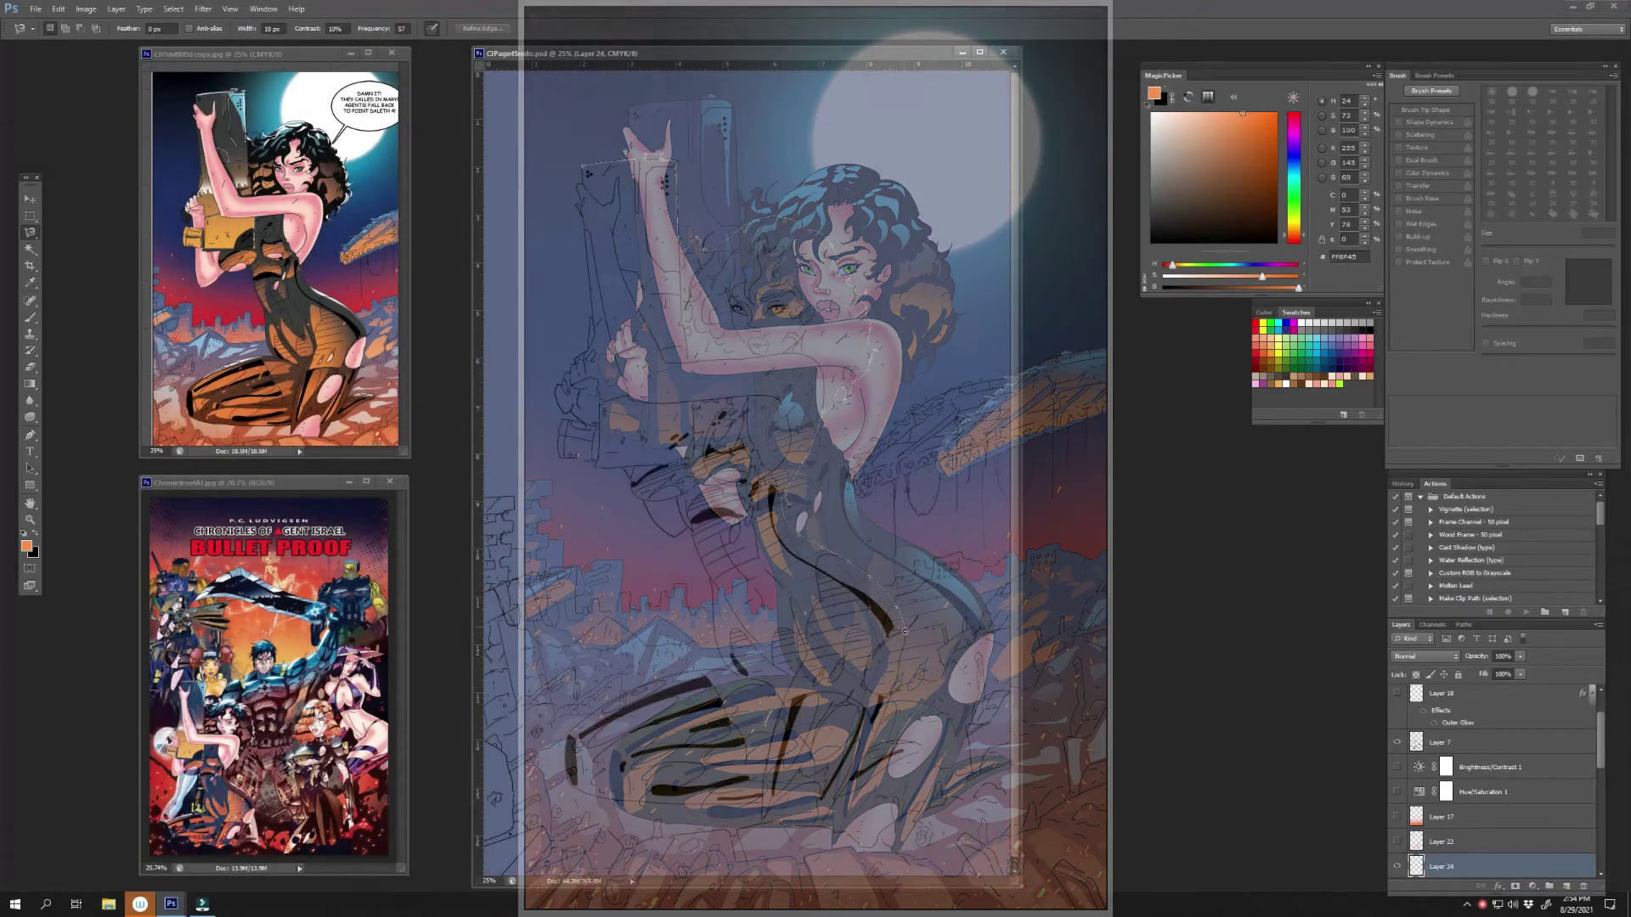
# - Trace the lasso around the legs and close the outline around the whole figure
pyautogui.moveTo(871, 745)
pyautogui.mouseDown()
pyautogui.moveTo(819, 820)
pyautogui.moveTo(671, 798)
pyautogui.moveTo(714, 592)
pyautogui.mouseUp()
pyautogui.click(561, 409)
pyautogui.rightClick(29, 232)
pyautogui.click(68, 223)
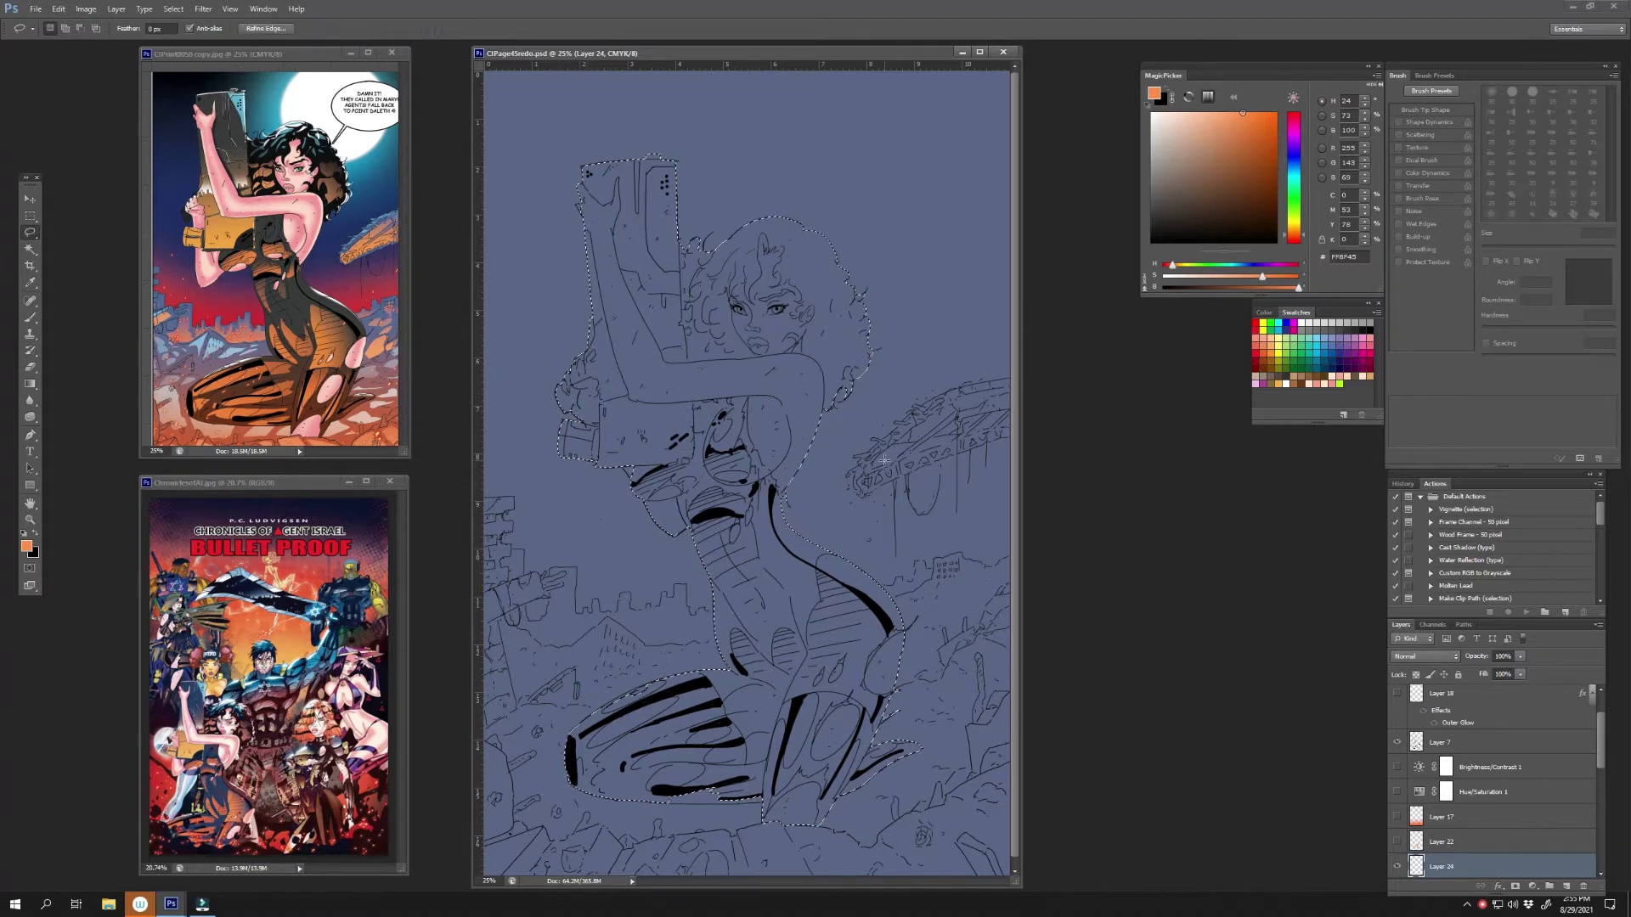
# - Fill the figure selection with flat grey, show Layer 23, and deselect
pyautogui.press('g')
pyautogui.hotkey('shift', 'g')
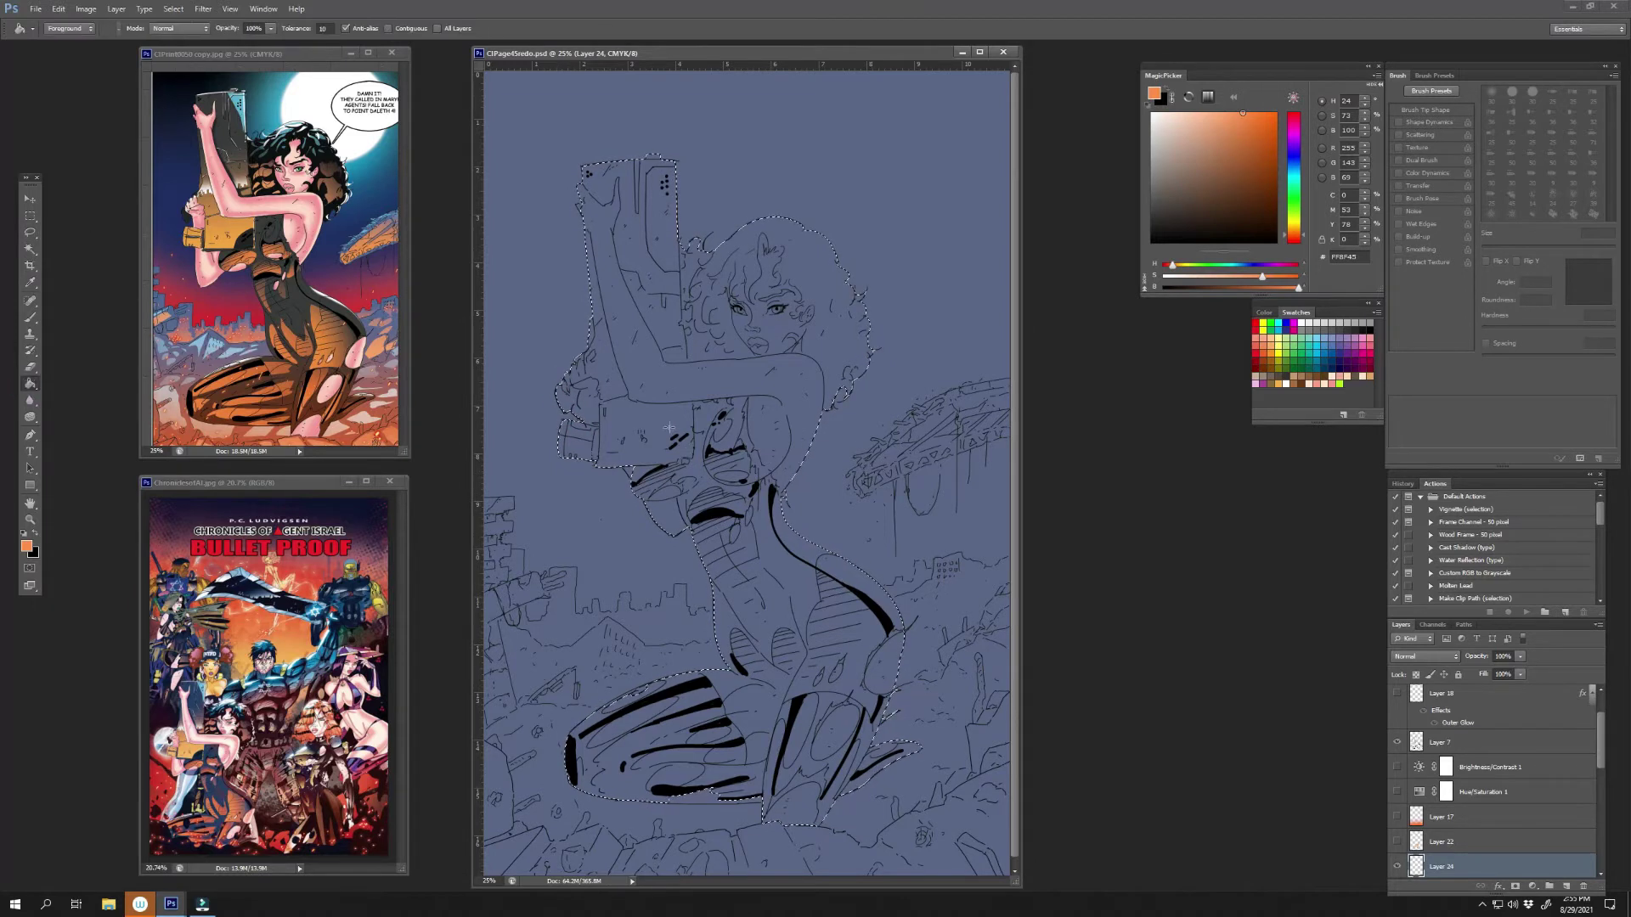
pyautogui.click(669, 427)
pyautogui.scroll(-1, 1601, 747)
pyautogui.click(1398, 860)
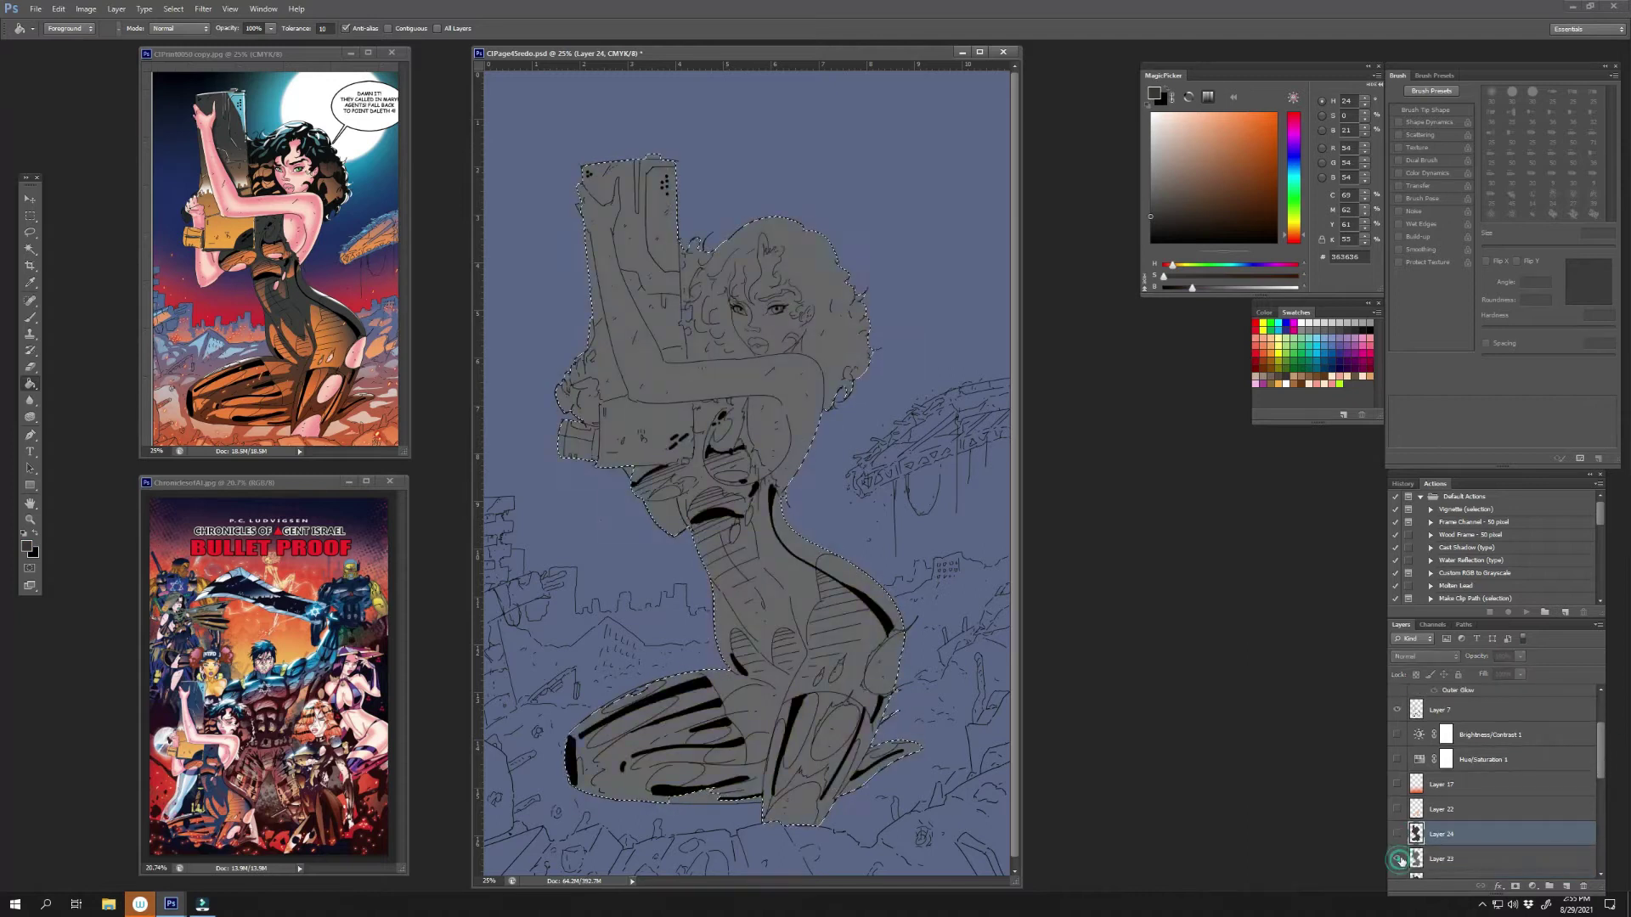
pyautogui.hotkey('ctrl', 'd')
pyautogui.press('l')
pyautogui.hotkey('shift', 'l')
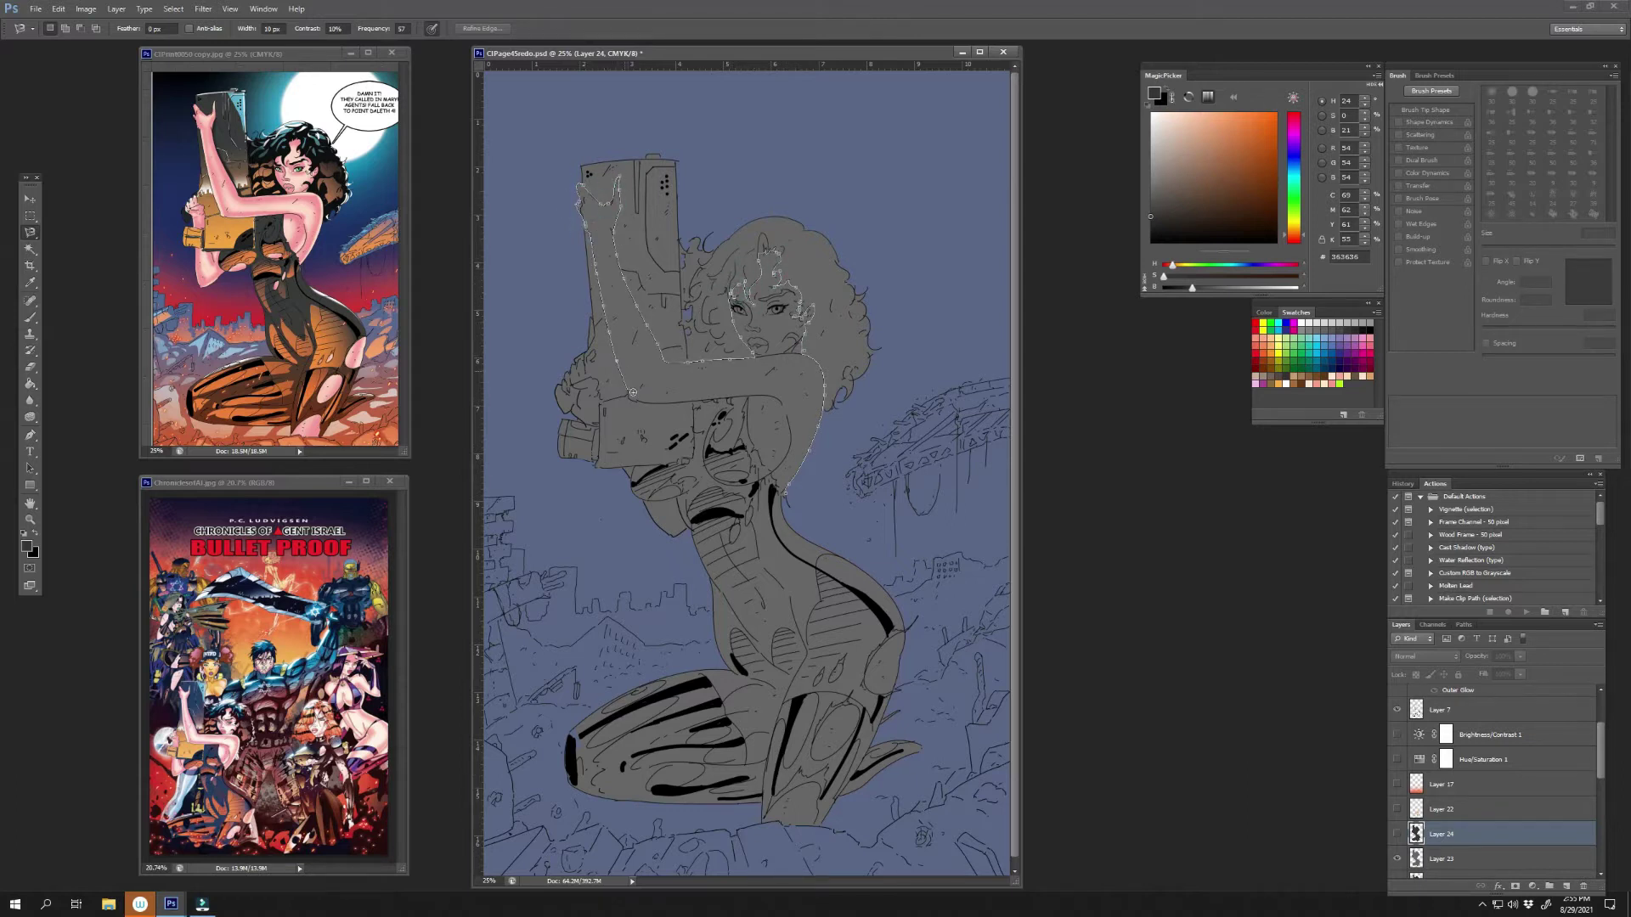
# - Fill the selected arms and face with cream skin tone on Layer 23
pyautogui.doubleClick(777, 483)
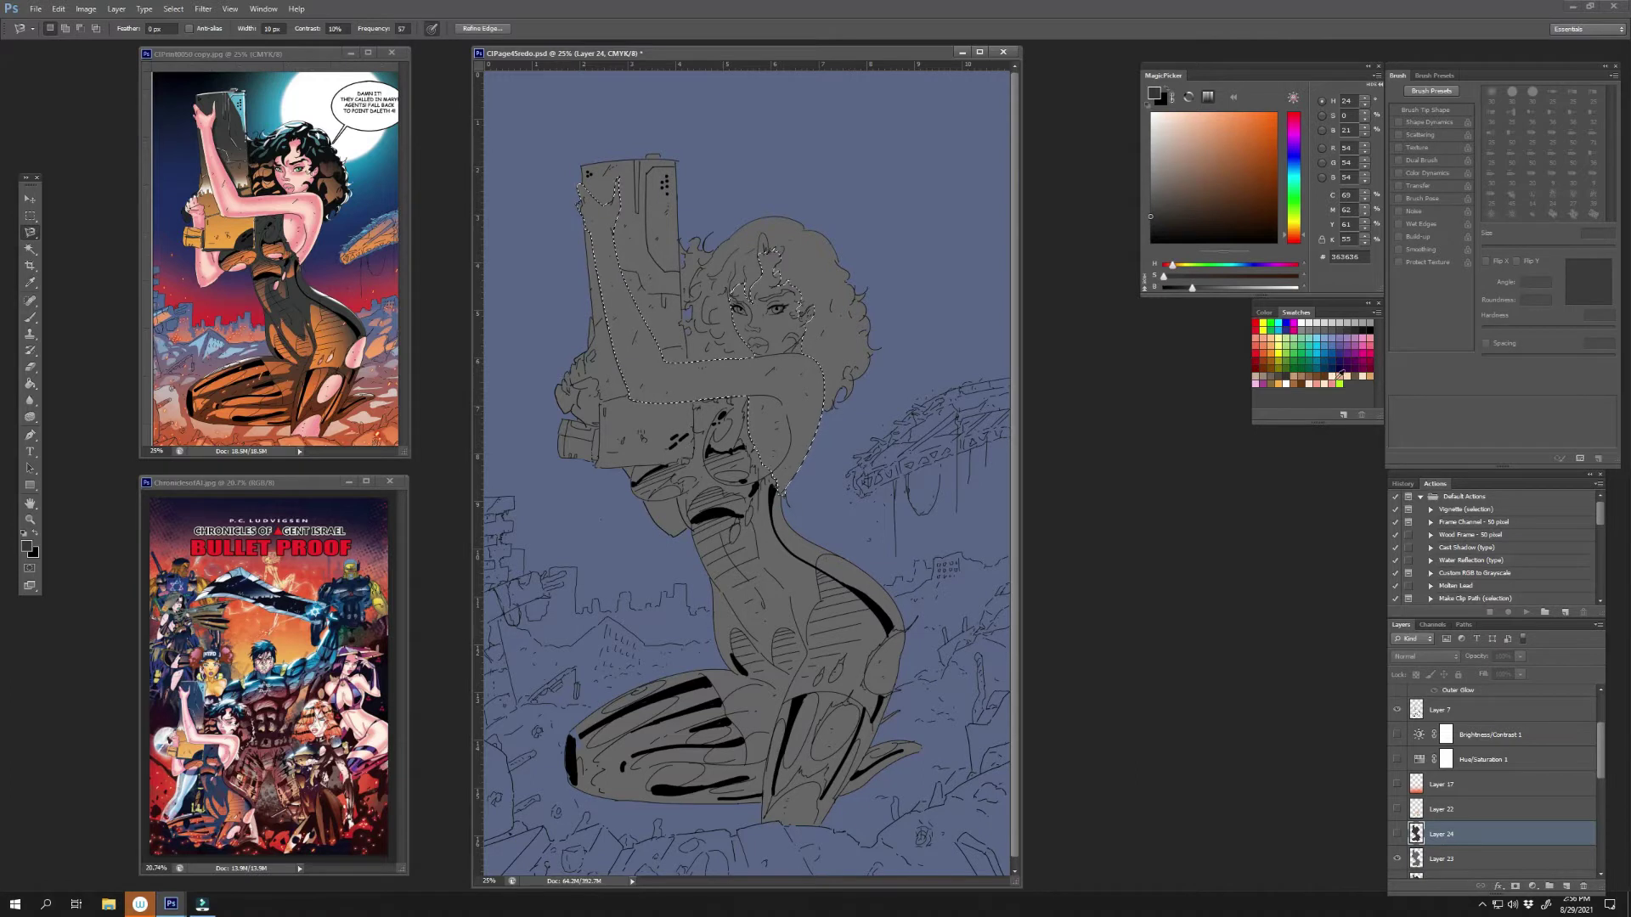
pyautogui.click(1327, 376)
pyautogui.click(30, 384)
pyautogui.click(1444, 859)
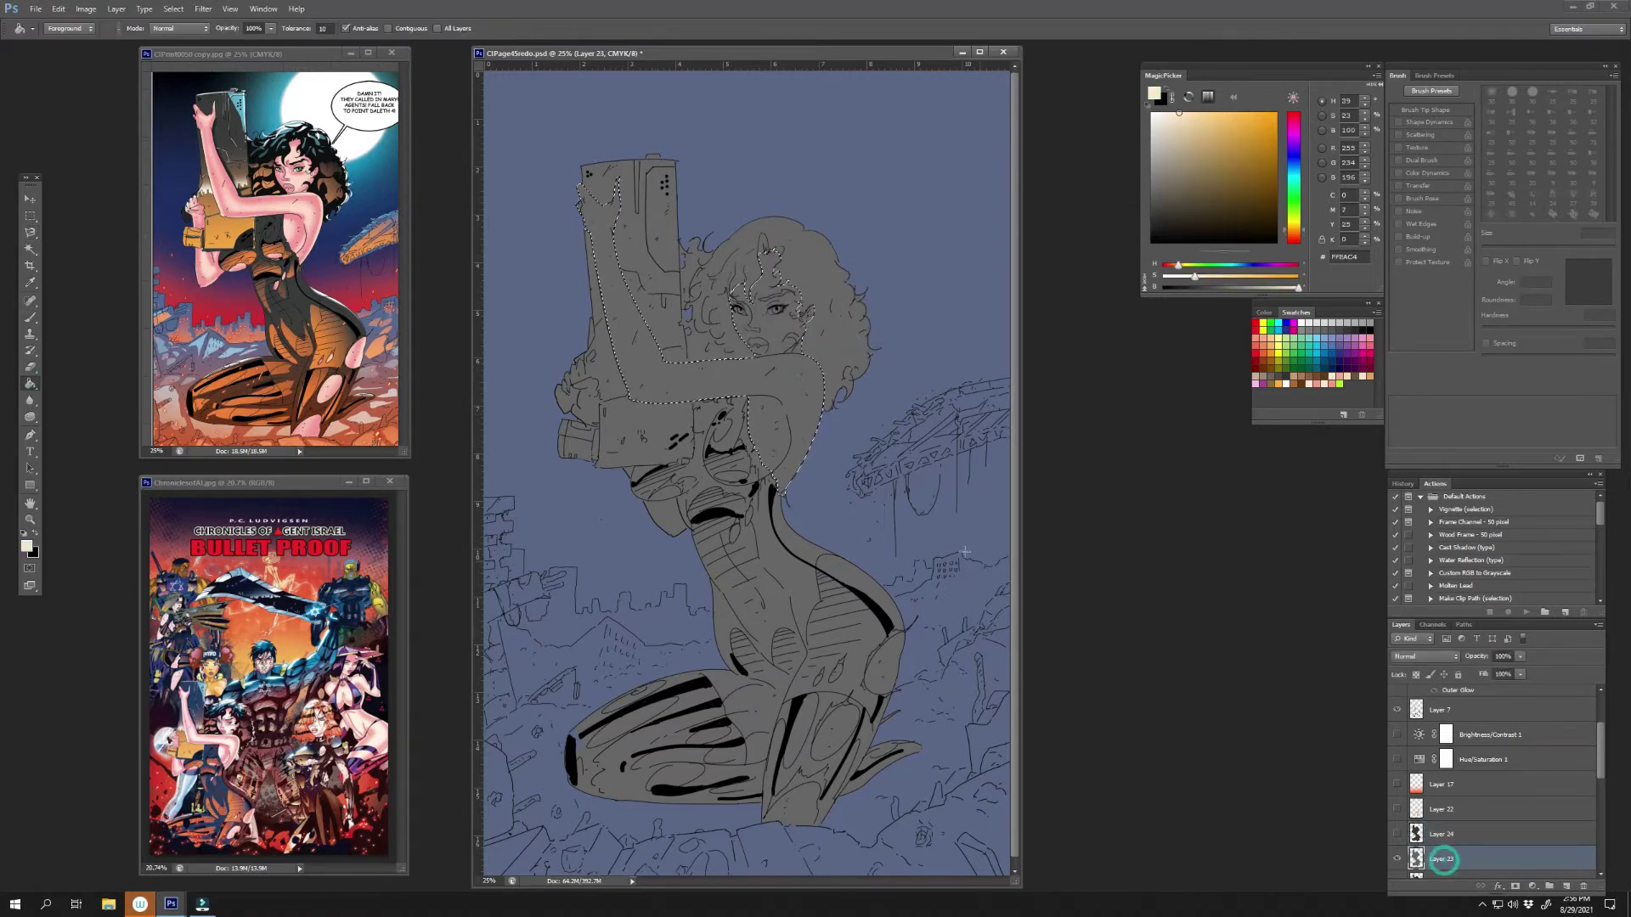
pyautogui.click(782, 382)
# - Lasso the hair, fill it near-black, and deselect
pyautogui.press('w')
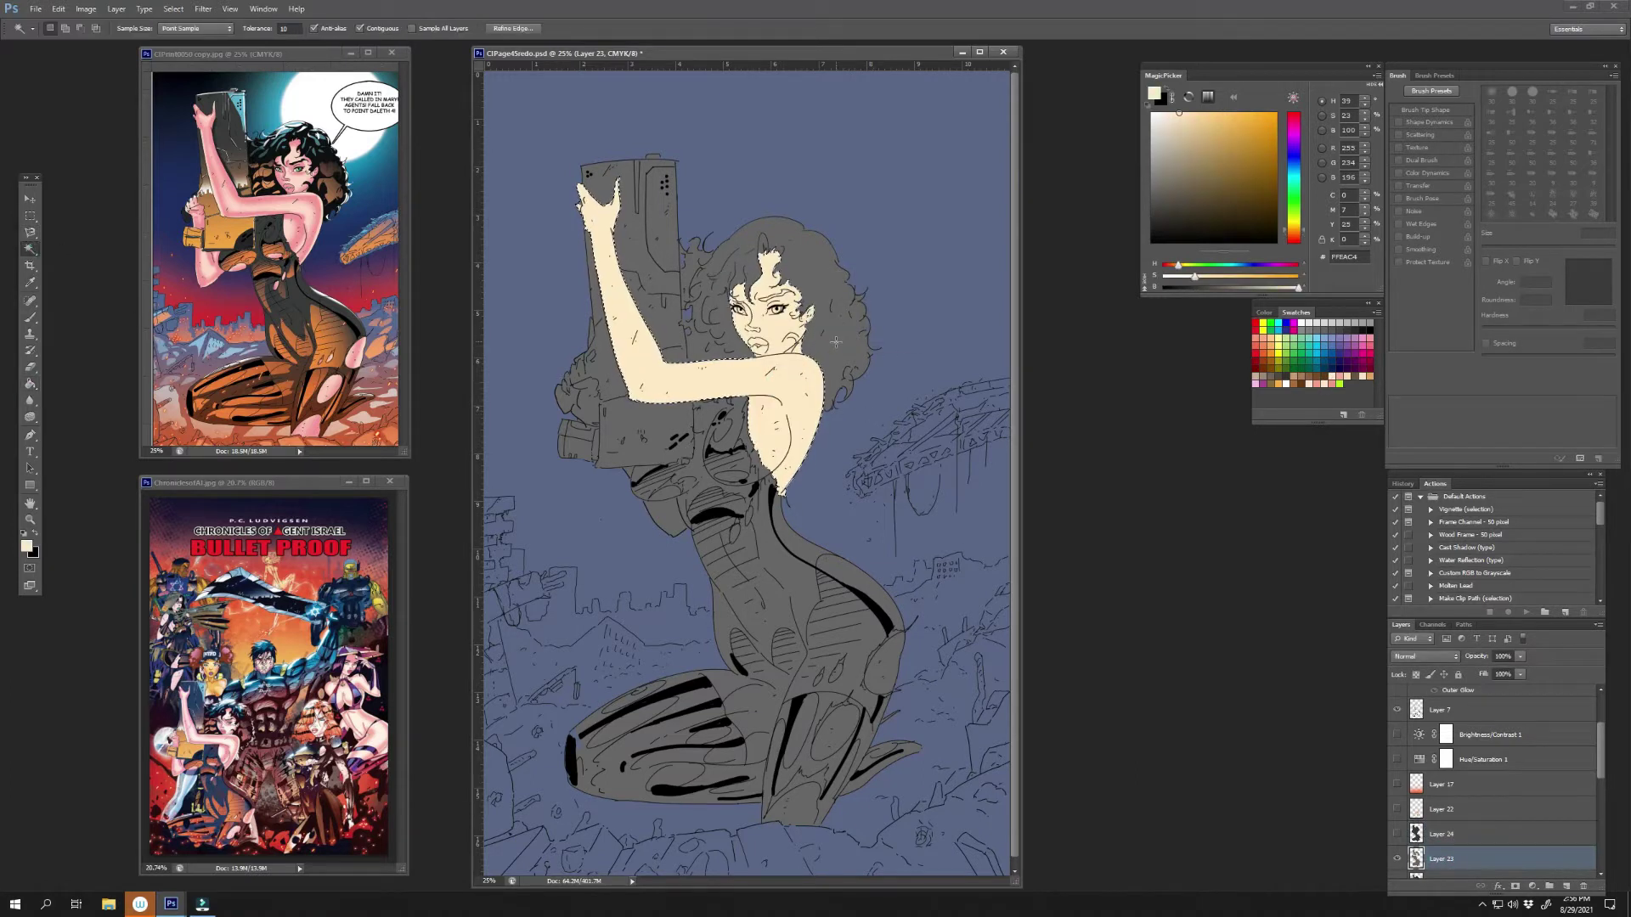
pyautogui.press('l')
pyautogui.rightClick(30, 231)
pyautogui.click(84, 230)
pyautogui.rightClick(30, 232)
pyautogui.click(66, 238)
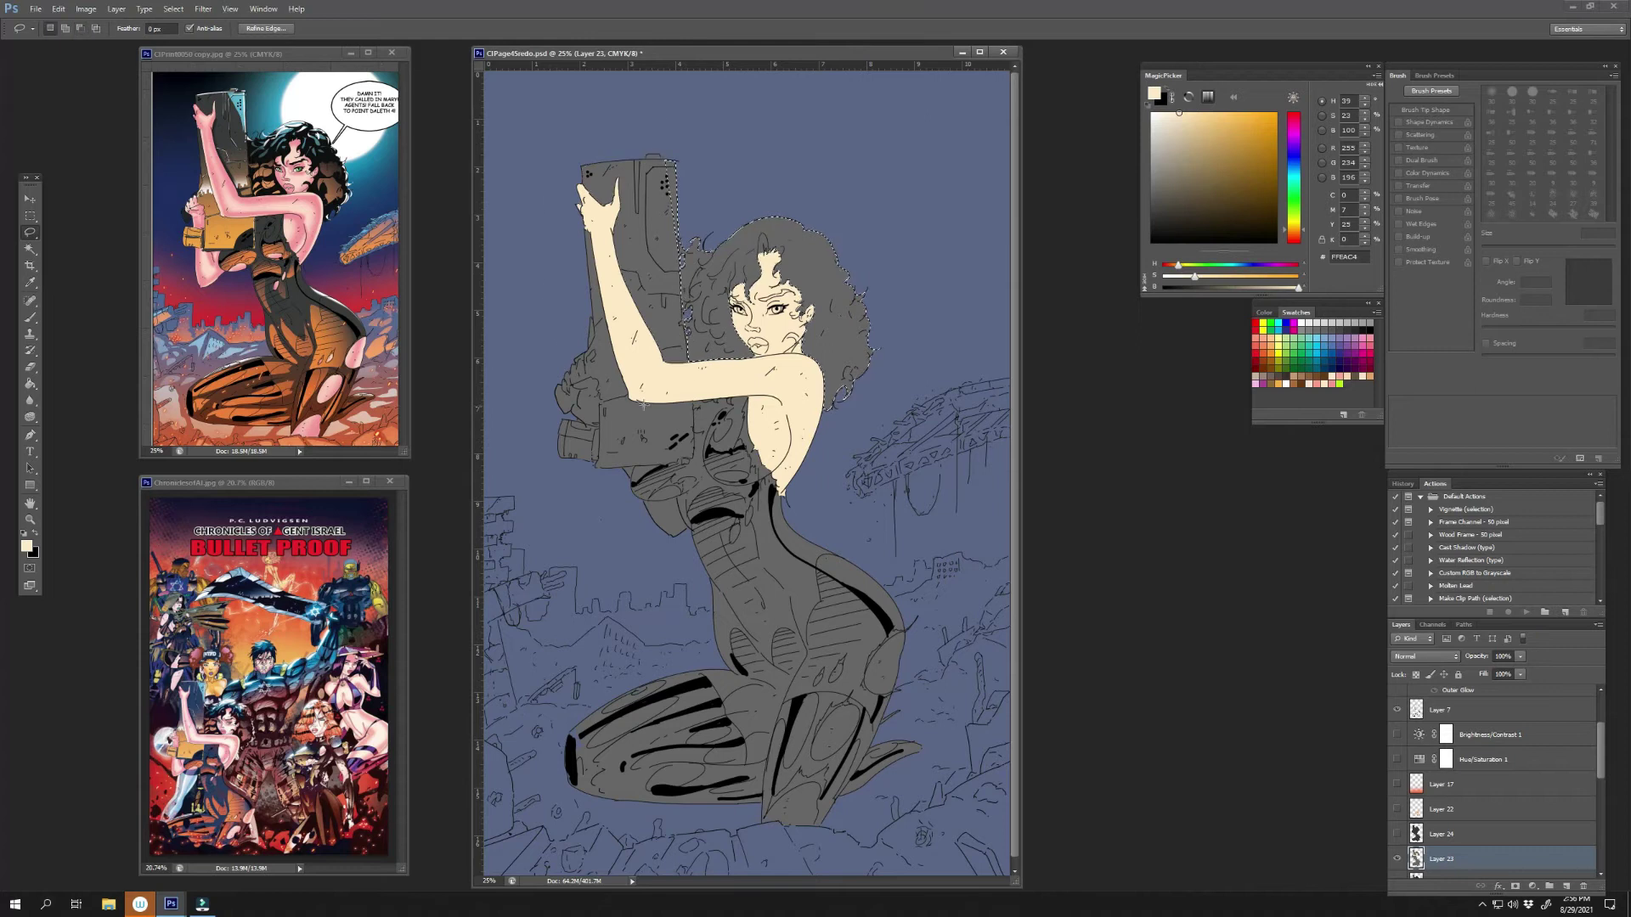
pyautogui.press('g')
pyautogui.click(1148, 231)
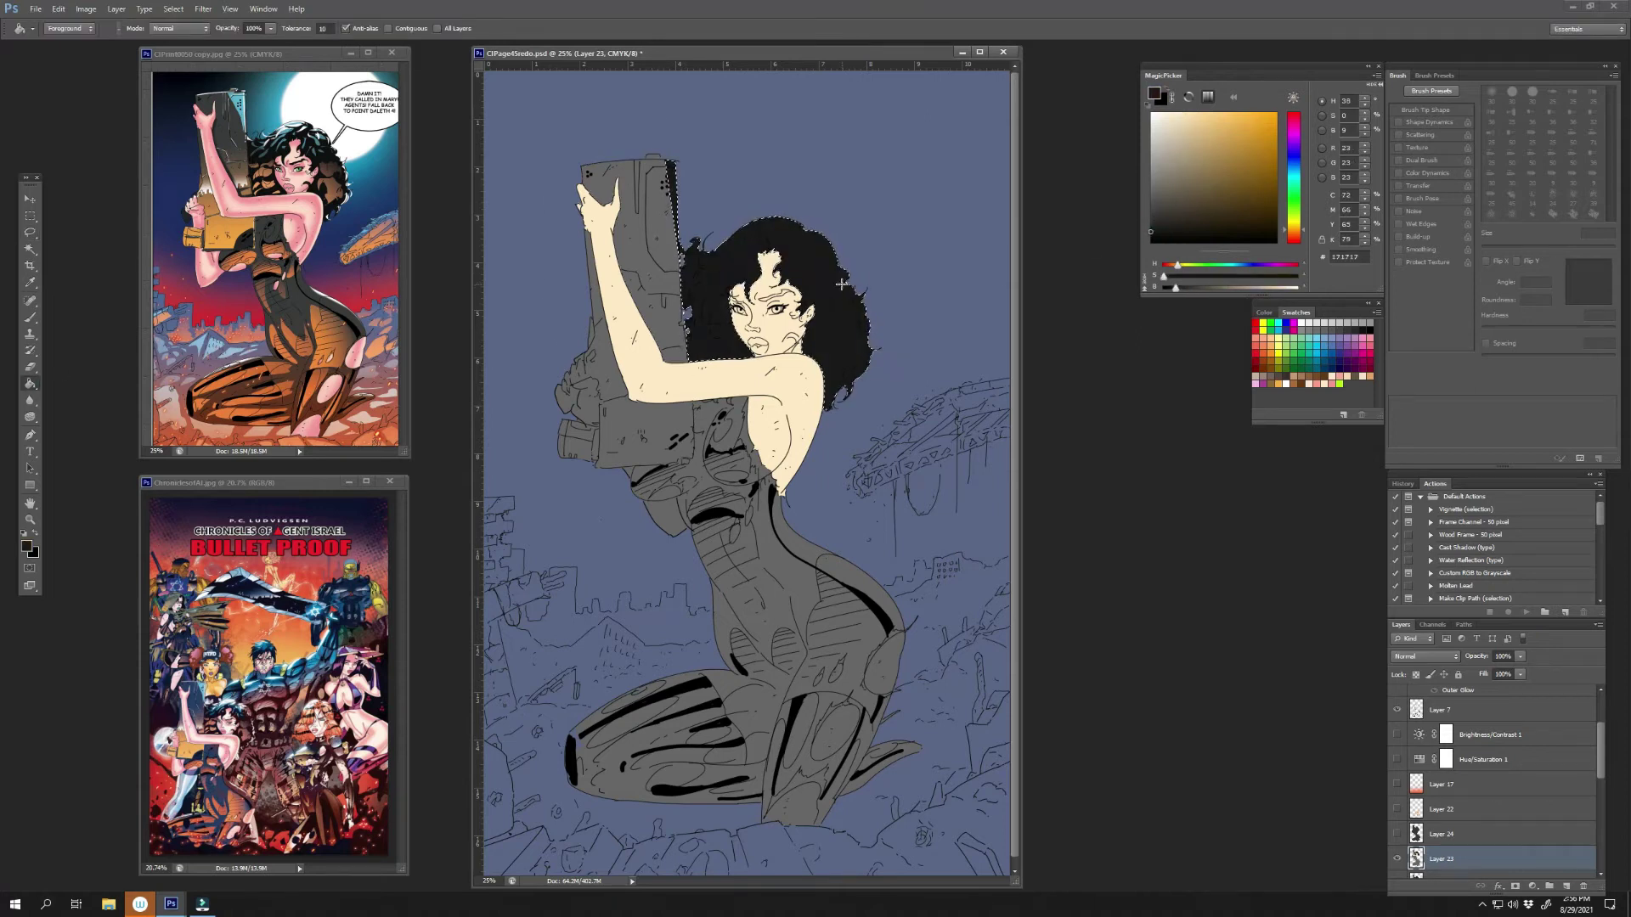
pyautogui.hotkey('alt', 'BackSpace')
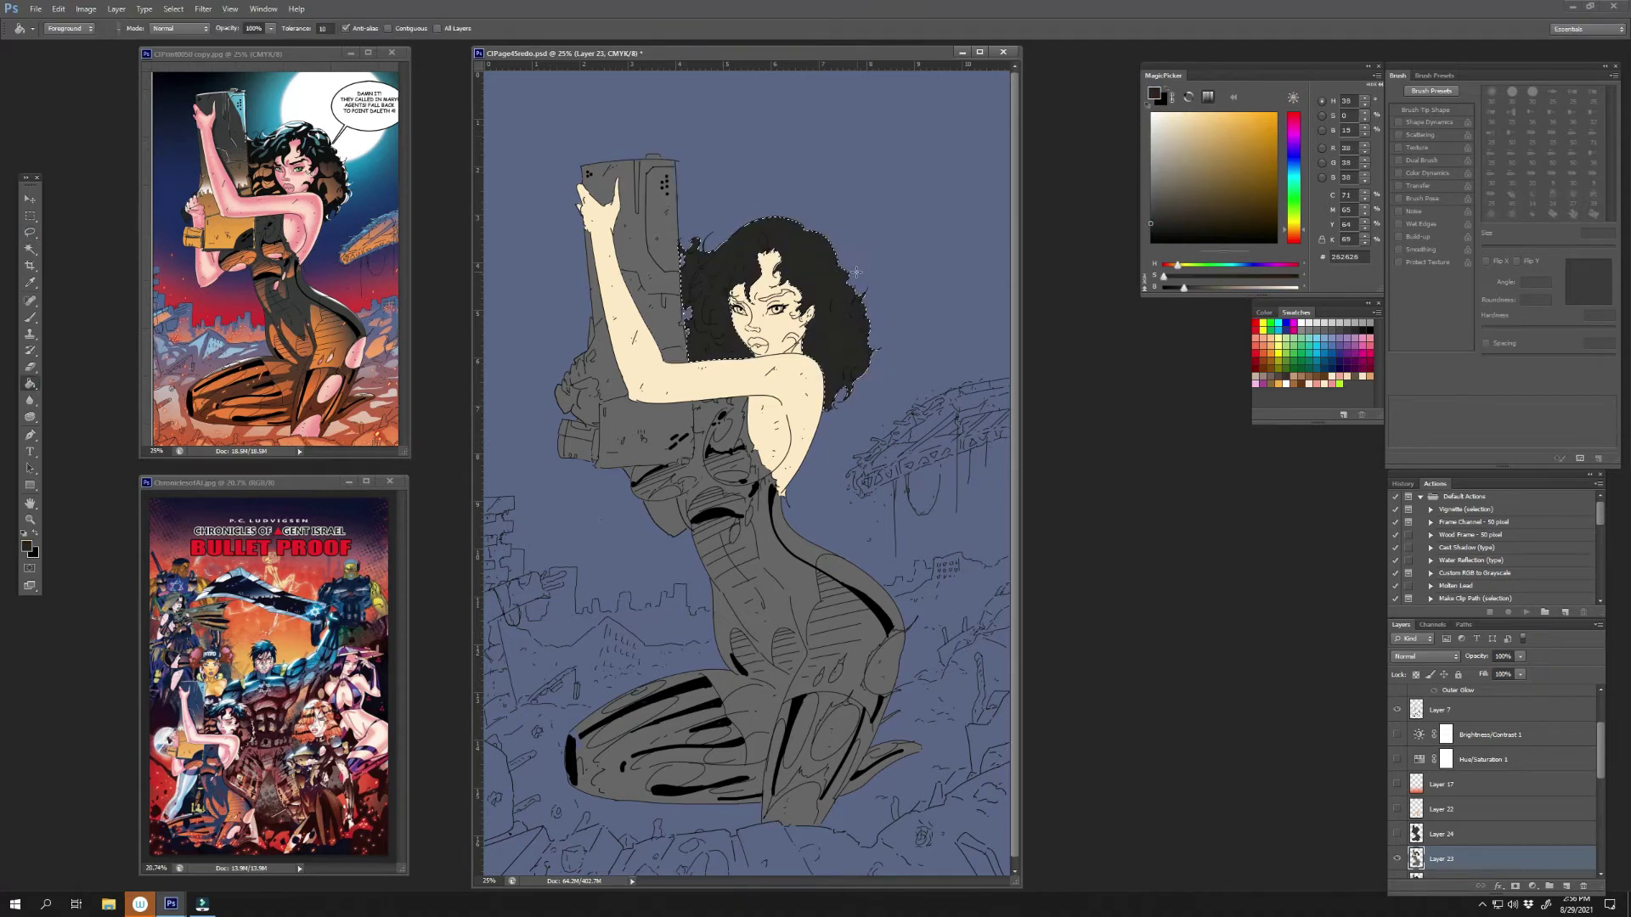
pyautogui.press('l')
pyautogui.hotkey('ctrl', 'd')
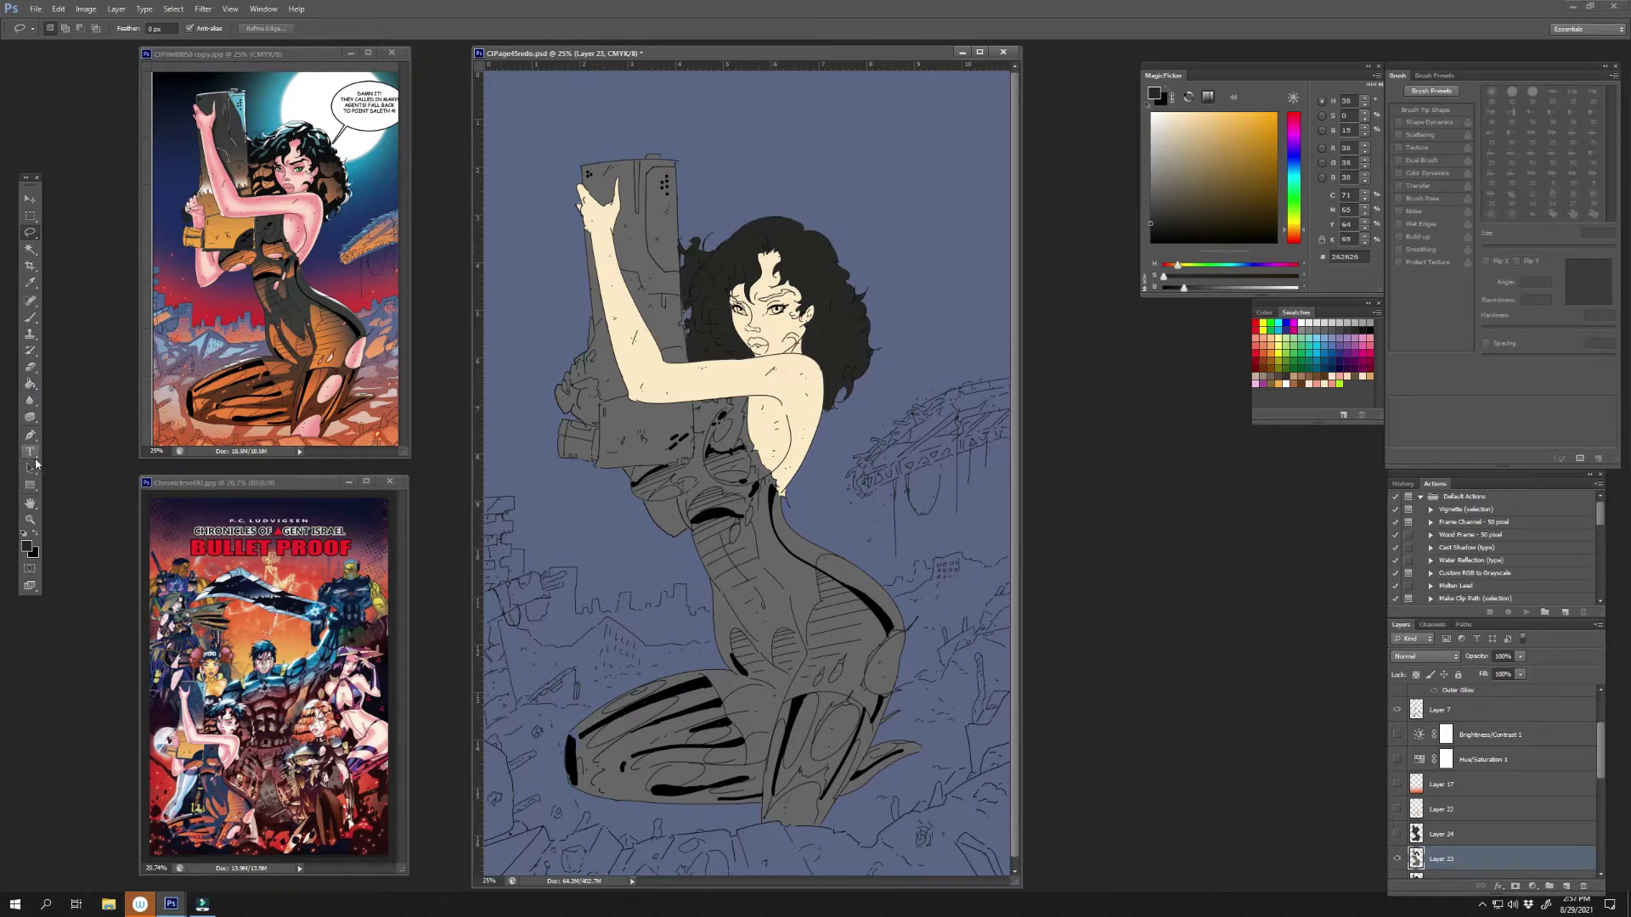
# - Zoom in, set the brush to size 6, and sample skin and hair colours
pyautogui.press('b')
pyautogui.scroll(3, 815, 306)
pyautogui.rightClick(797, 237)
pyautogui.write('6')
pyautogui.press('Return')
pyautogui.keyDown('alt'); pyautogui.click(640, 265); pyautogui.keyUp('alt')
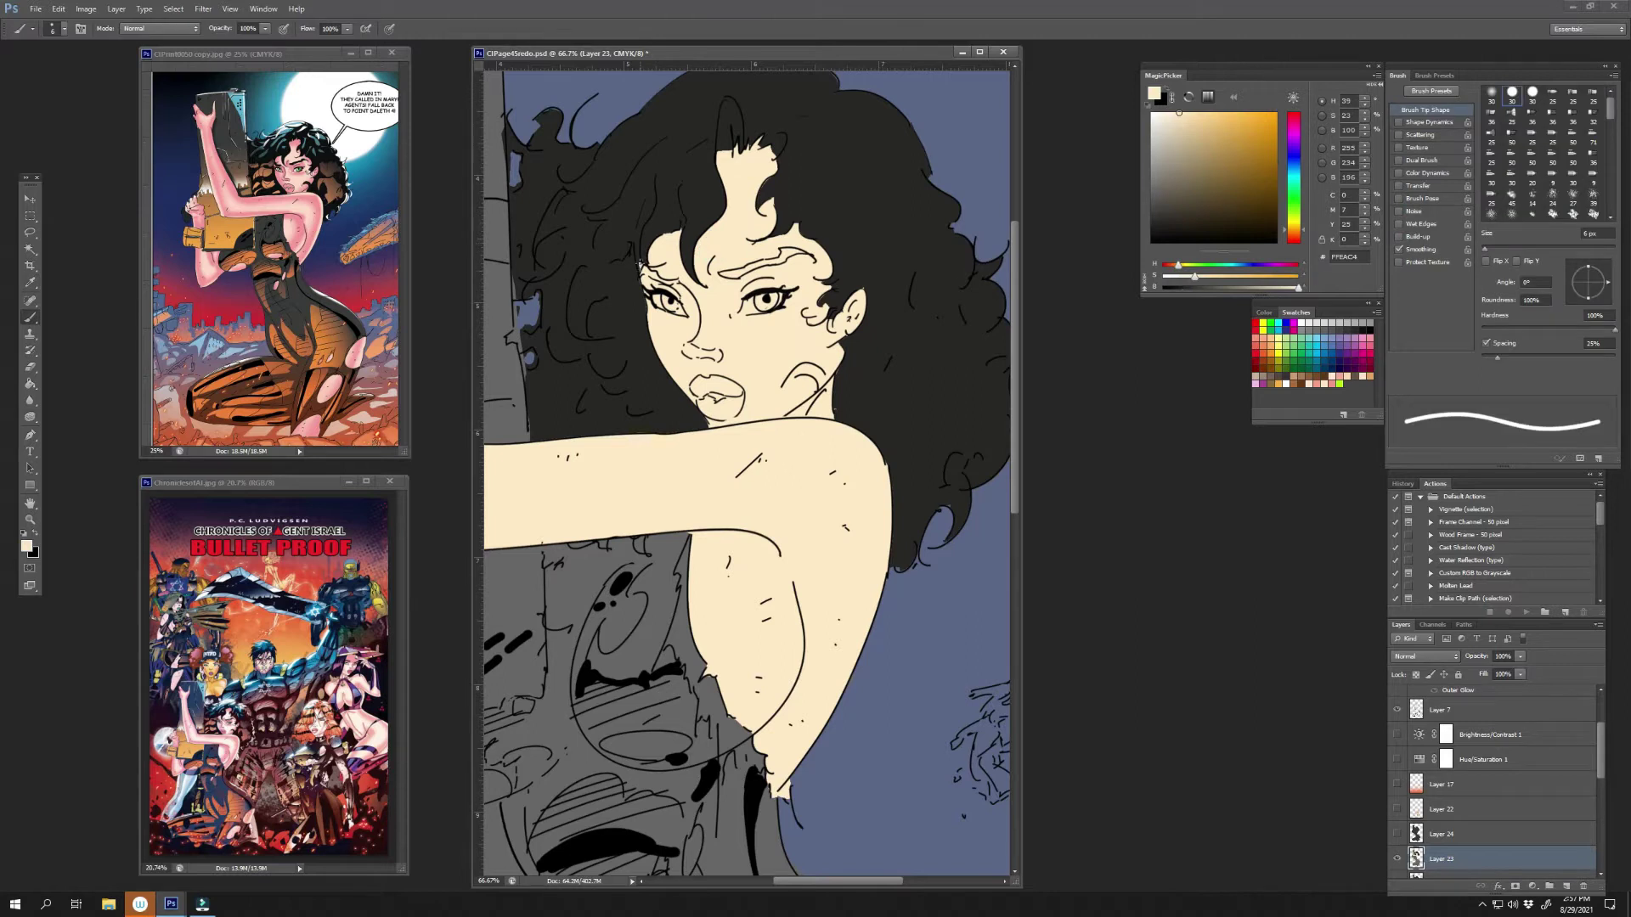
pyautogui.keyDown('alt'); pyautogui.click(704, 207); pyautogui.keyUp('alt')
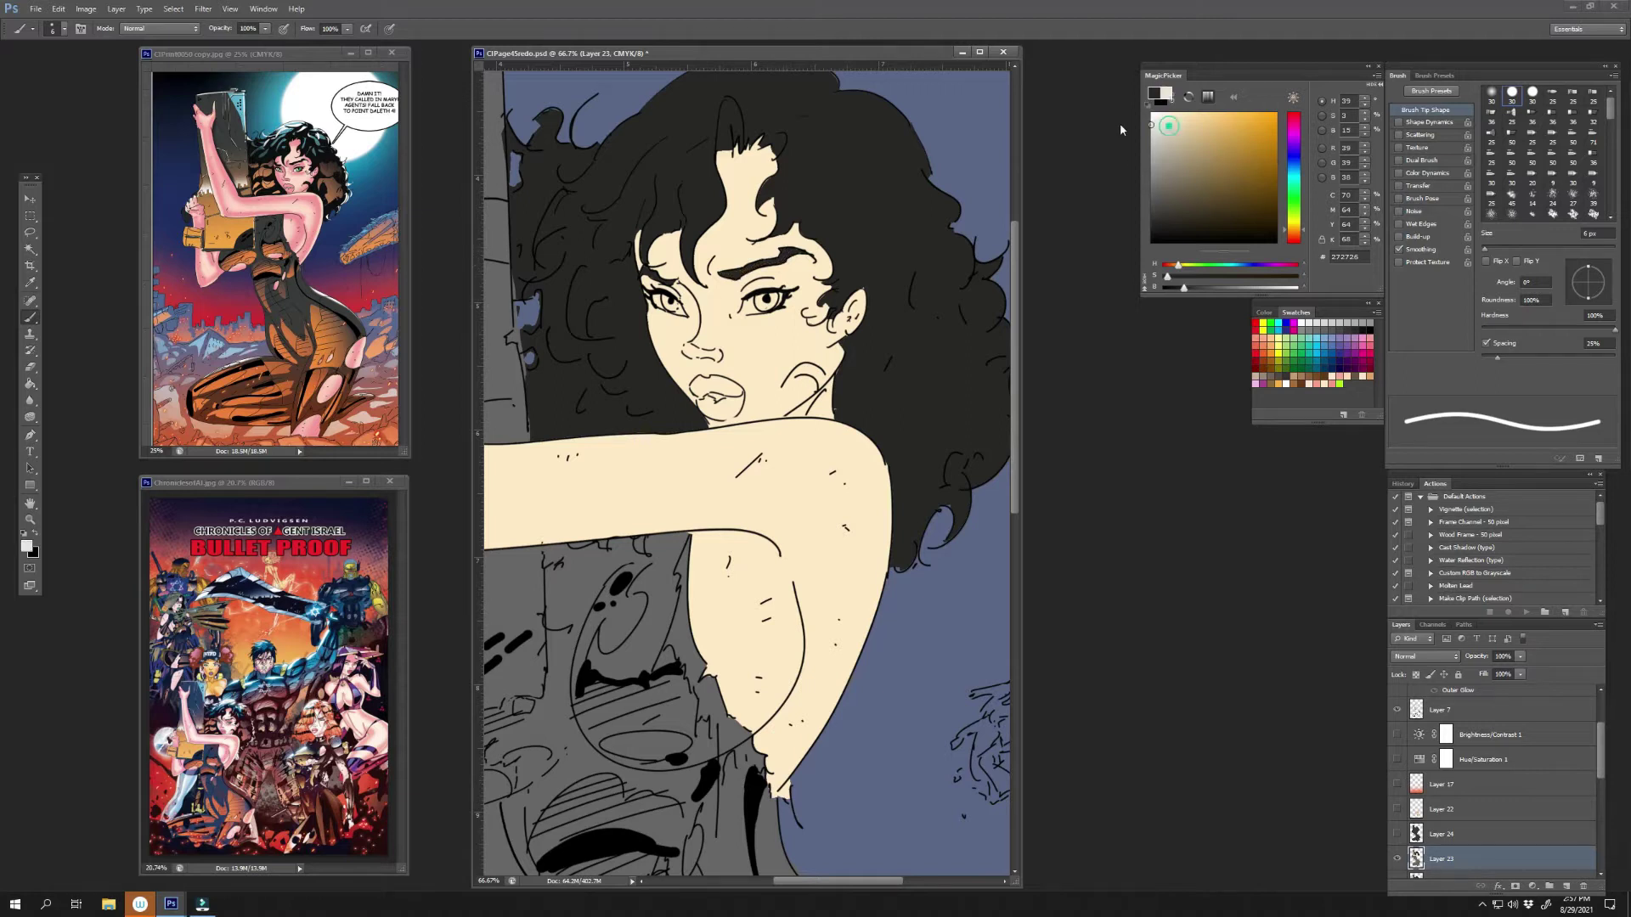
# - Shrink the brush, pick pink, and select the lips
pyautogui.press('x')
pyautogui.rightClick(769, 302)
pyautogui.press('Return')
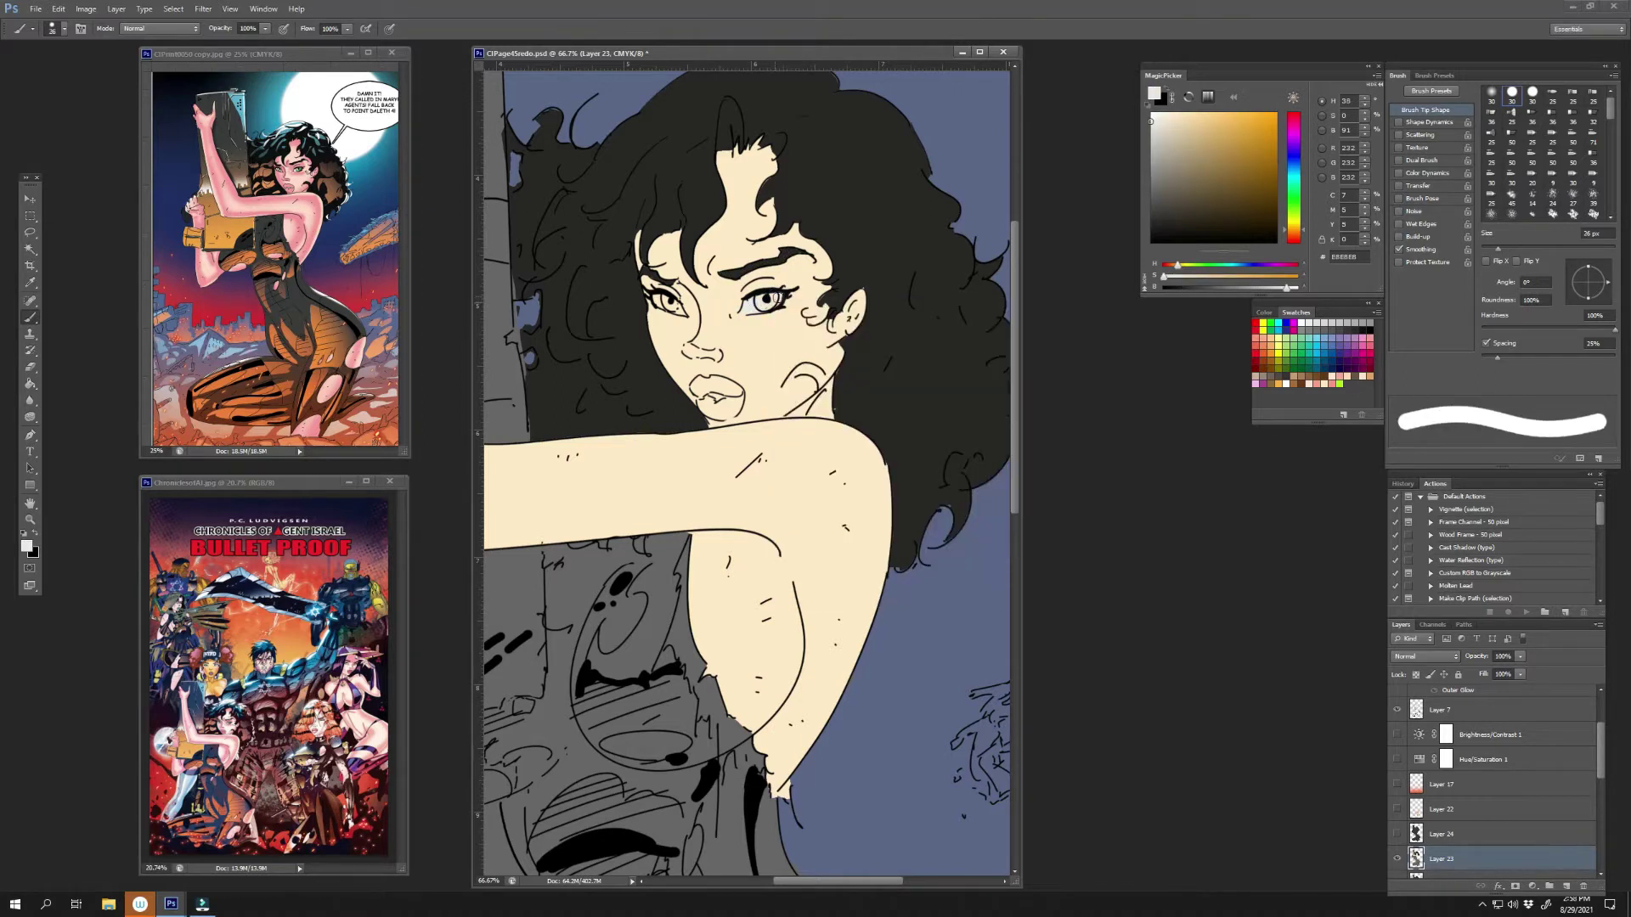
pyautogui.rightClick(668, 293)
pyautogui.press('Return')
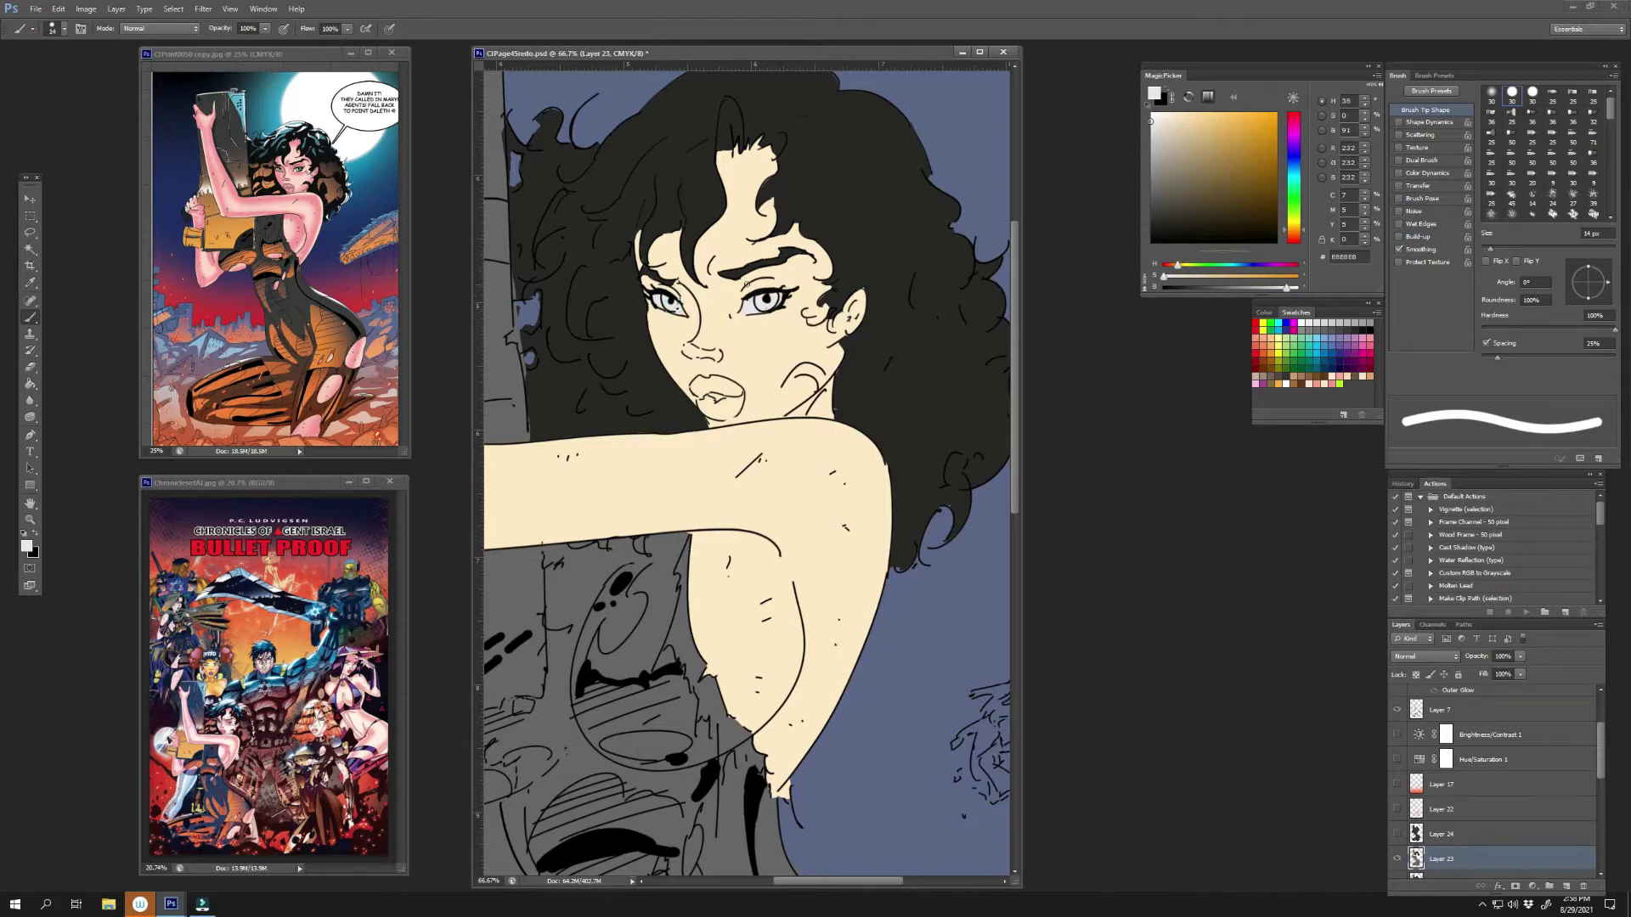
pyautogui.keyDown('alt'); pyautogui.click(223, 284); pyautogui.keyUp('alt')
pyautogui.press('l')
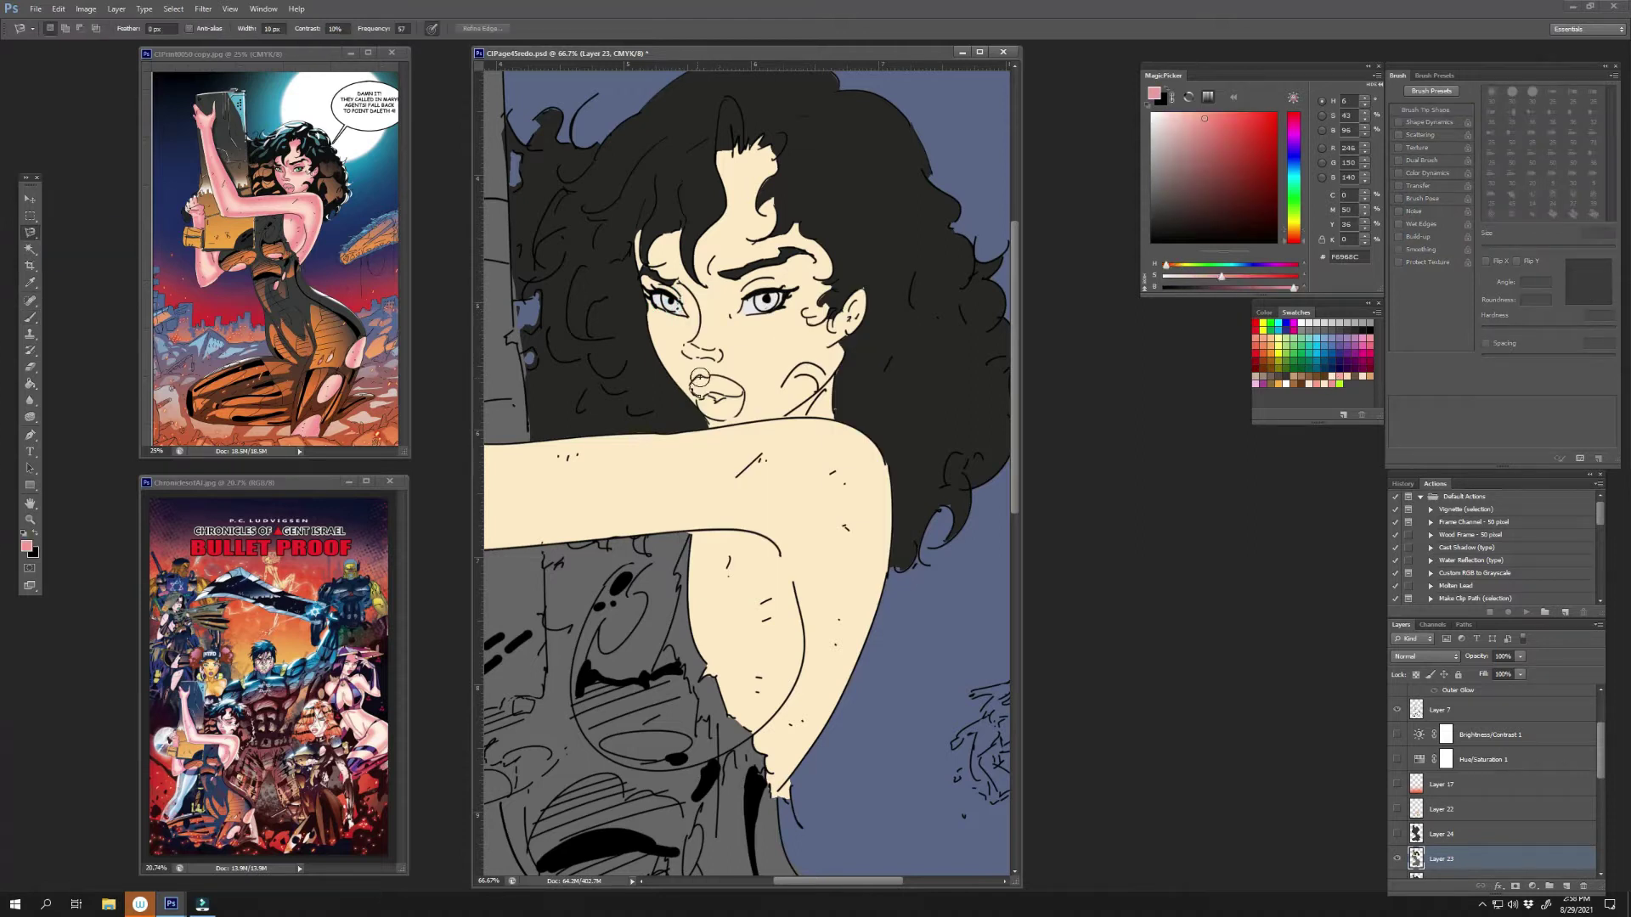
pyautogui.doubleClick(736, 409)
# - Paint the lips pink with the brush
pyautogui.press('b')
pyautogui.rightClick(786, 407)
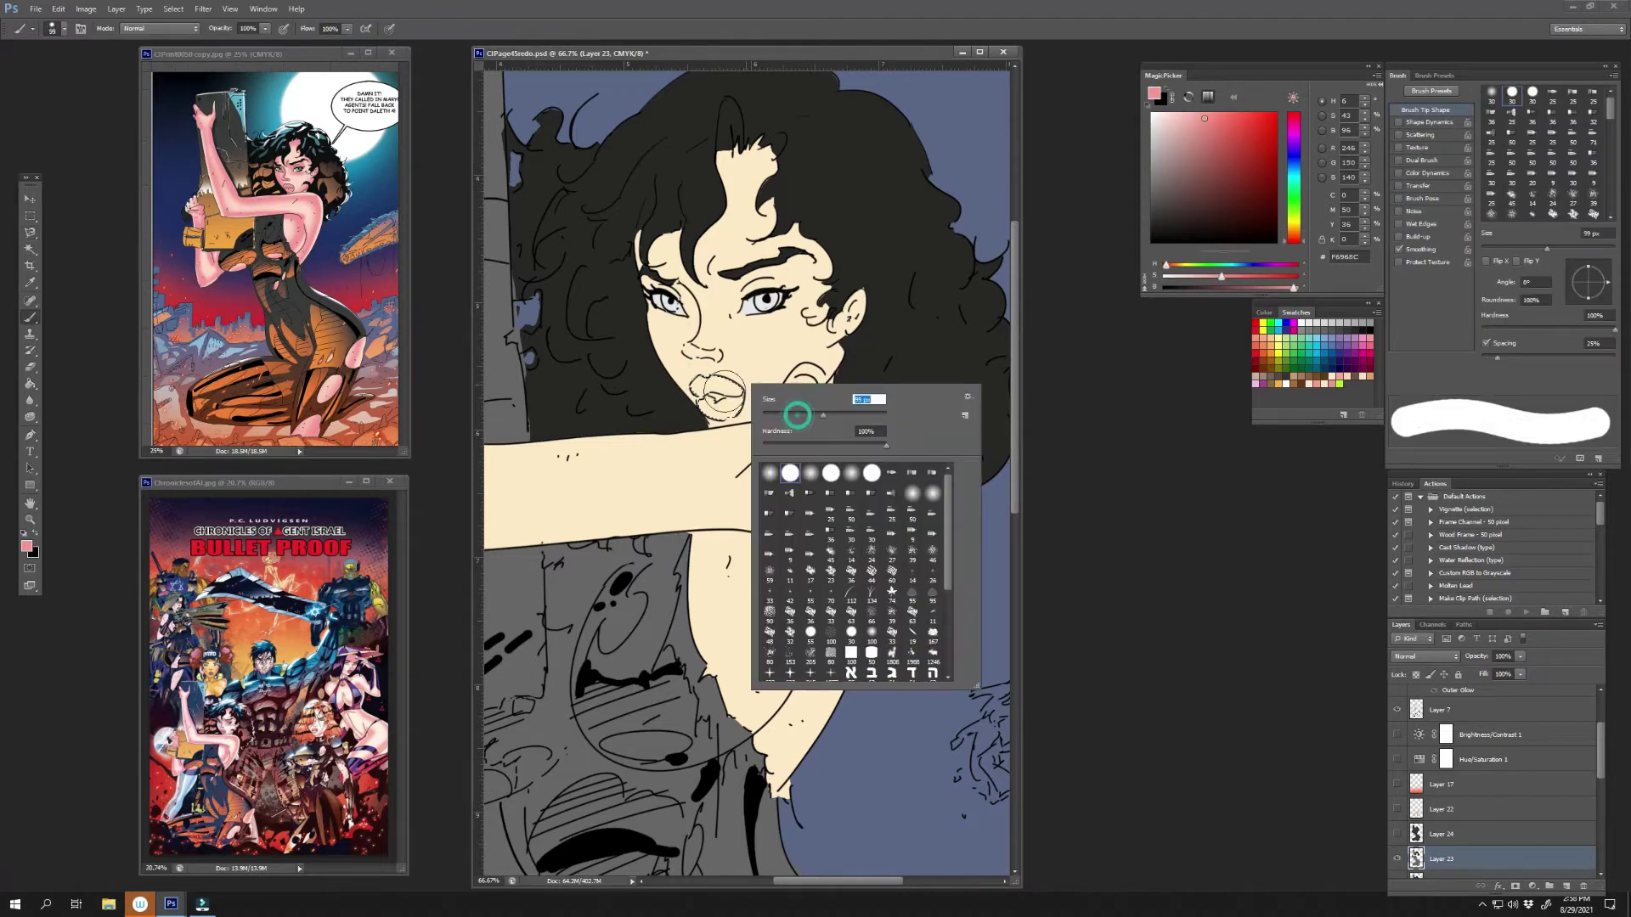
pyautogui.press('Escape')
pyautogui.moveTo(705, 391); pyautogui.dragTo(731, 408)
pyautogui.rightClick(722, 409)
pyautogui.press('Escape')
pyautogui.rightClick(725, 413)
pyautogui.press('Escape')
# - Paint both irises green and add near-white highlights to the eyes
pyautogui.click(1292, 202)
pyautogui.click(1256, 112)
pyautogui.rightClick(779, 294)
pyautogui.moveTo(820, 323); pyautogui.dragTo(812, 322)
pyautogui.press('Escape')
pyautogui.moveTo(760, 299); pyautogui.dragTo(768, 297)
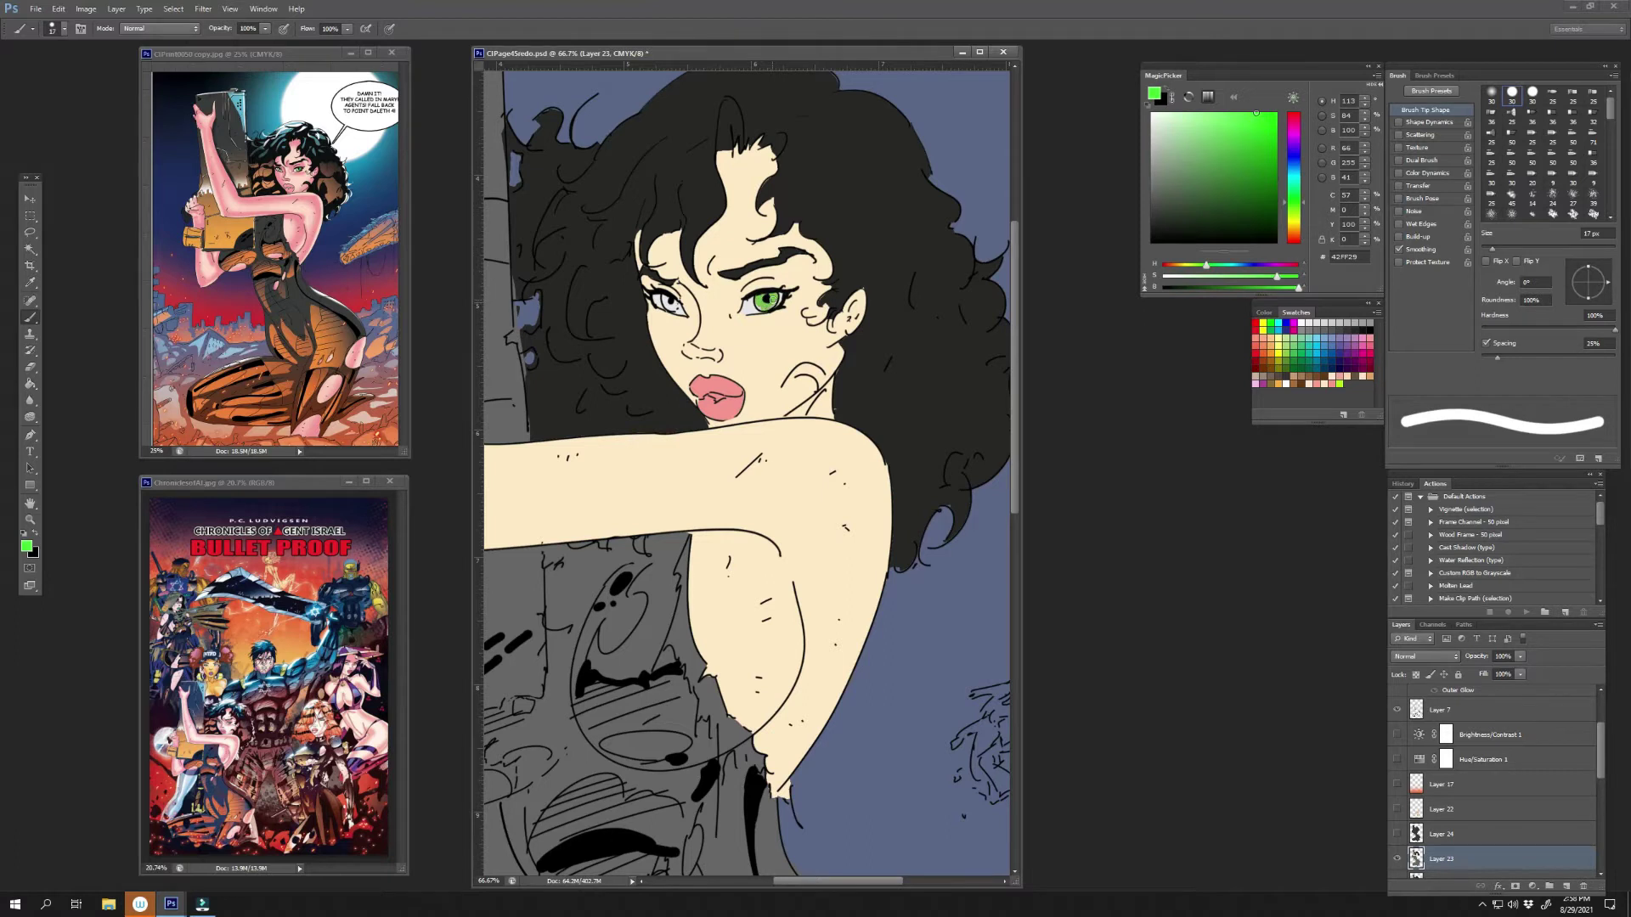
pyautogui.keyDown('alt'); pyautogui.click(714, 396); pyautogui.keyUp('alt')
pyautogui.rightClick(757, 377)
pyautogui.moveTo(794, 392); pyautogui.dragTo(786, 392)
pyautogui.press('Escape')
# - Paint a patch near the ear and sample the dark hair colour
pyautogui.press('l')
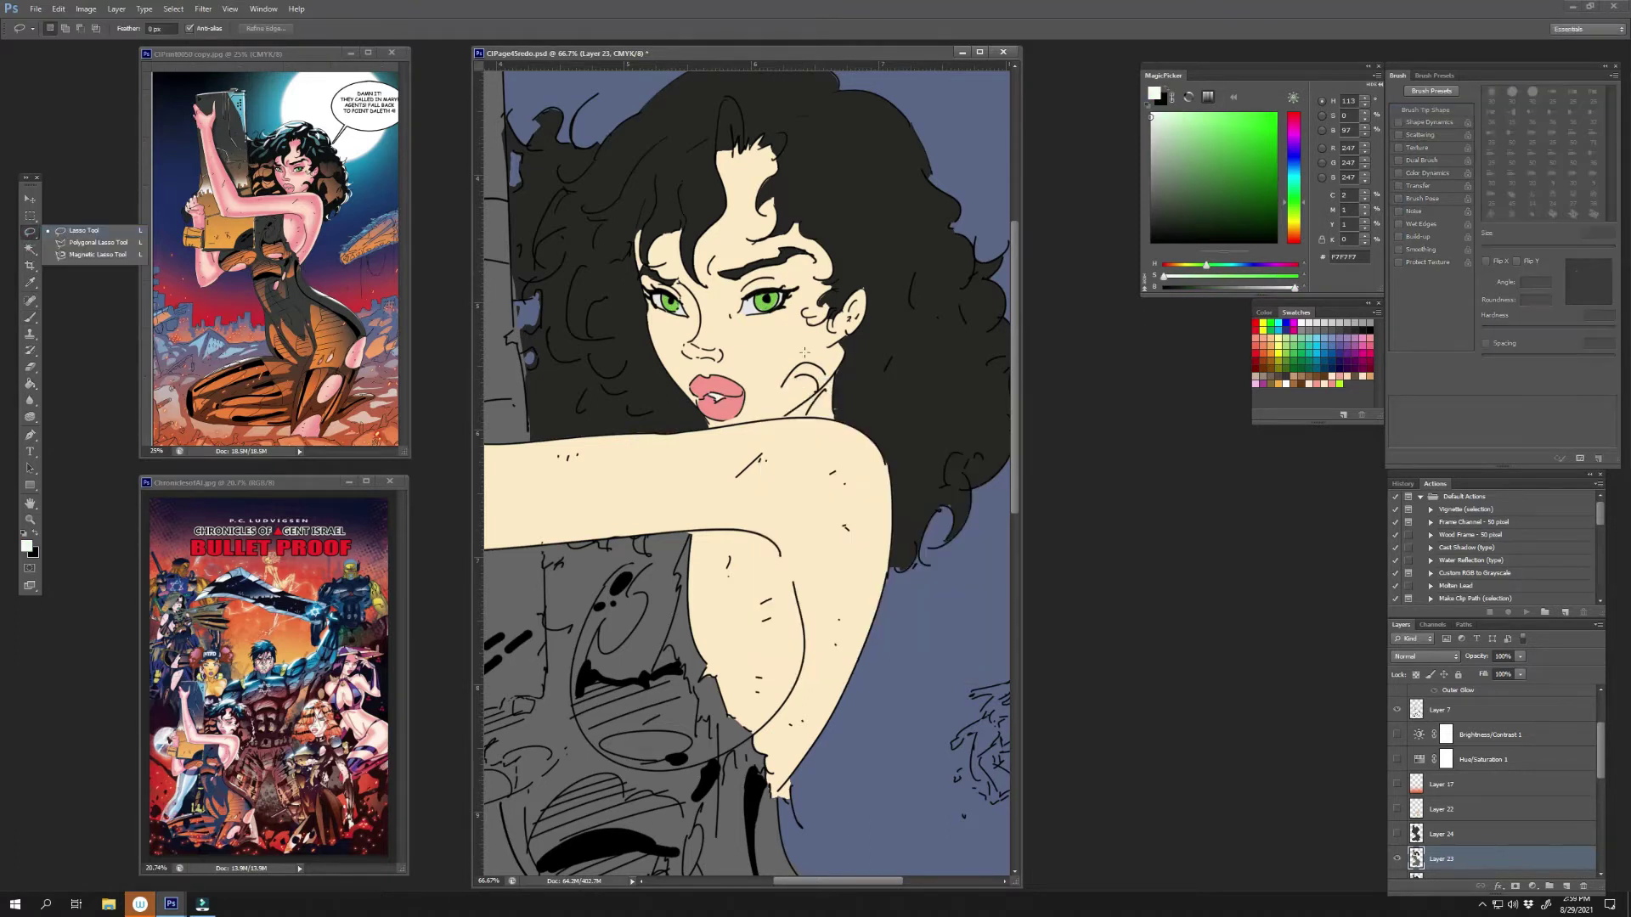
pyautogui.press('b')
pyautogui.moveTo(816, 383); pyautogui.dragTo(935, 424)
pyautogui.rightClick(879, 405)
pyautogui.press('Escape')
pyautogui.keyDown('alt'); pyautogui.click(858, 374); pyautogui.keyUp('alt')
pyautogui.press('l')
pyautogui.press('b')
# - Select the hair curls beside the ear and fill them black
pyautogui.press('l')
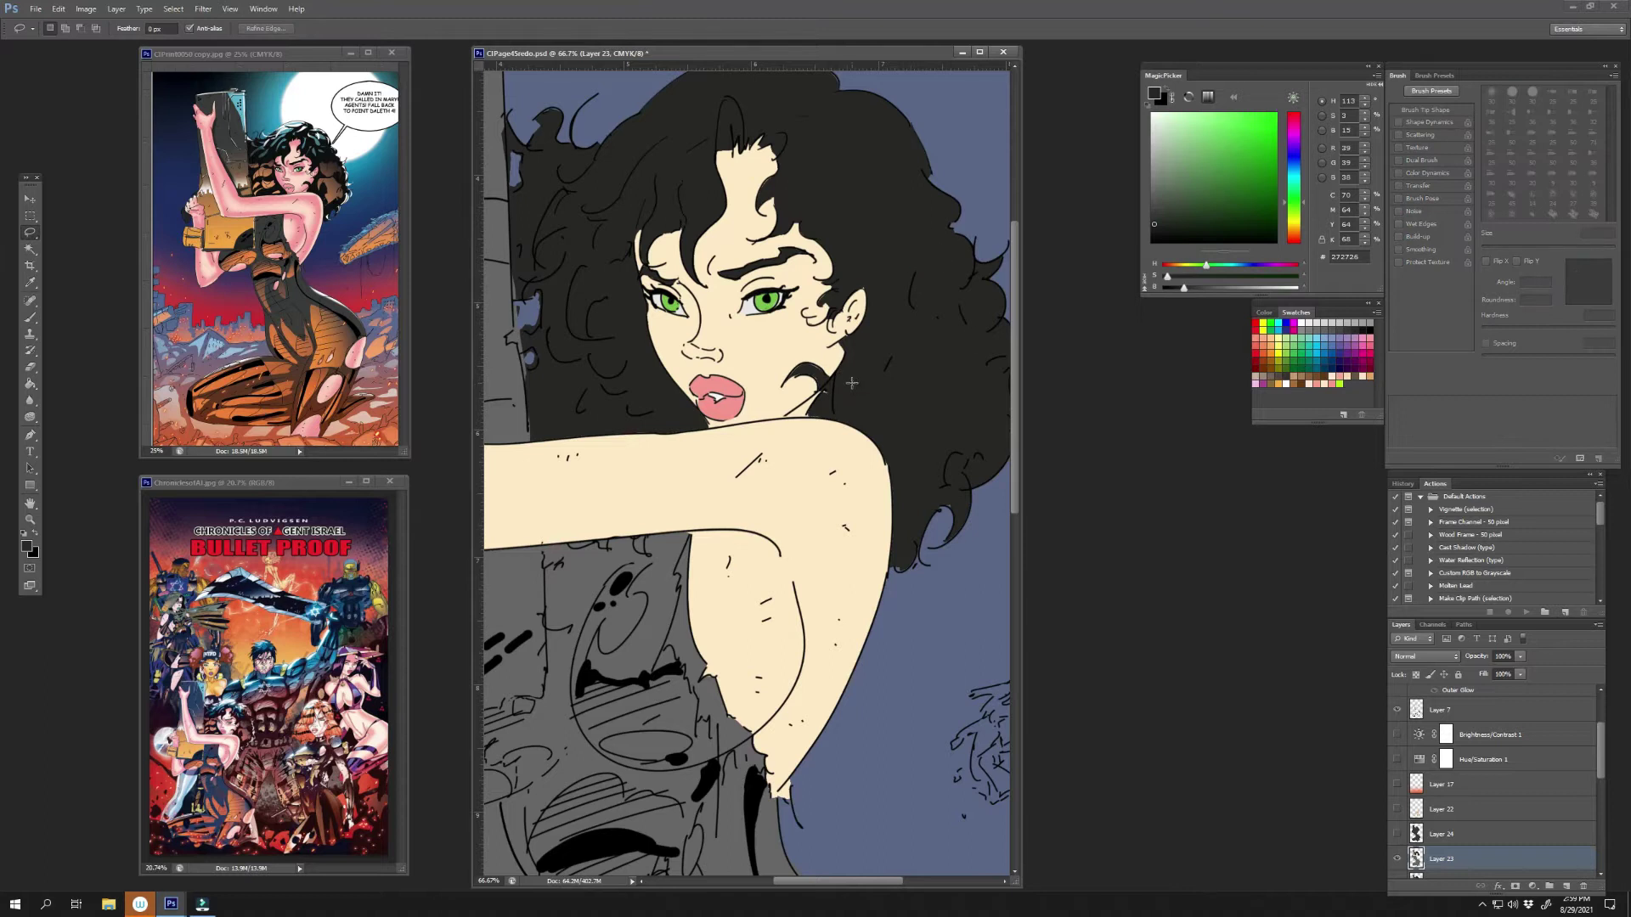
pyautogui.press('b')
pyautogui.rightClick(915, 357)
pyautogui.rightClick(861, 385)
pyautogui.press('Escape')
pyautogui.rightClick(864, 377)
pyautogui.press('Escape')
pyautogui.press('l')
pyautogui.hotkey('alt', 'BackSpace')
pyautogui.press('b')
pyautogui.rightClick(807, 295)
pyautogui.press('Escape')
# - Zoom out to view the whole figure
pyautogui.click(28, 231)
pyautogui.press('m')
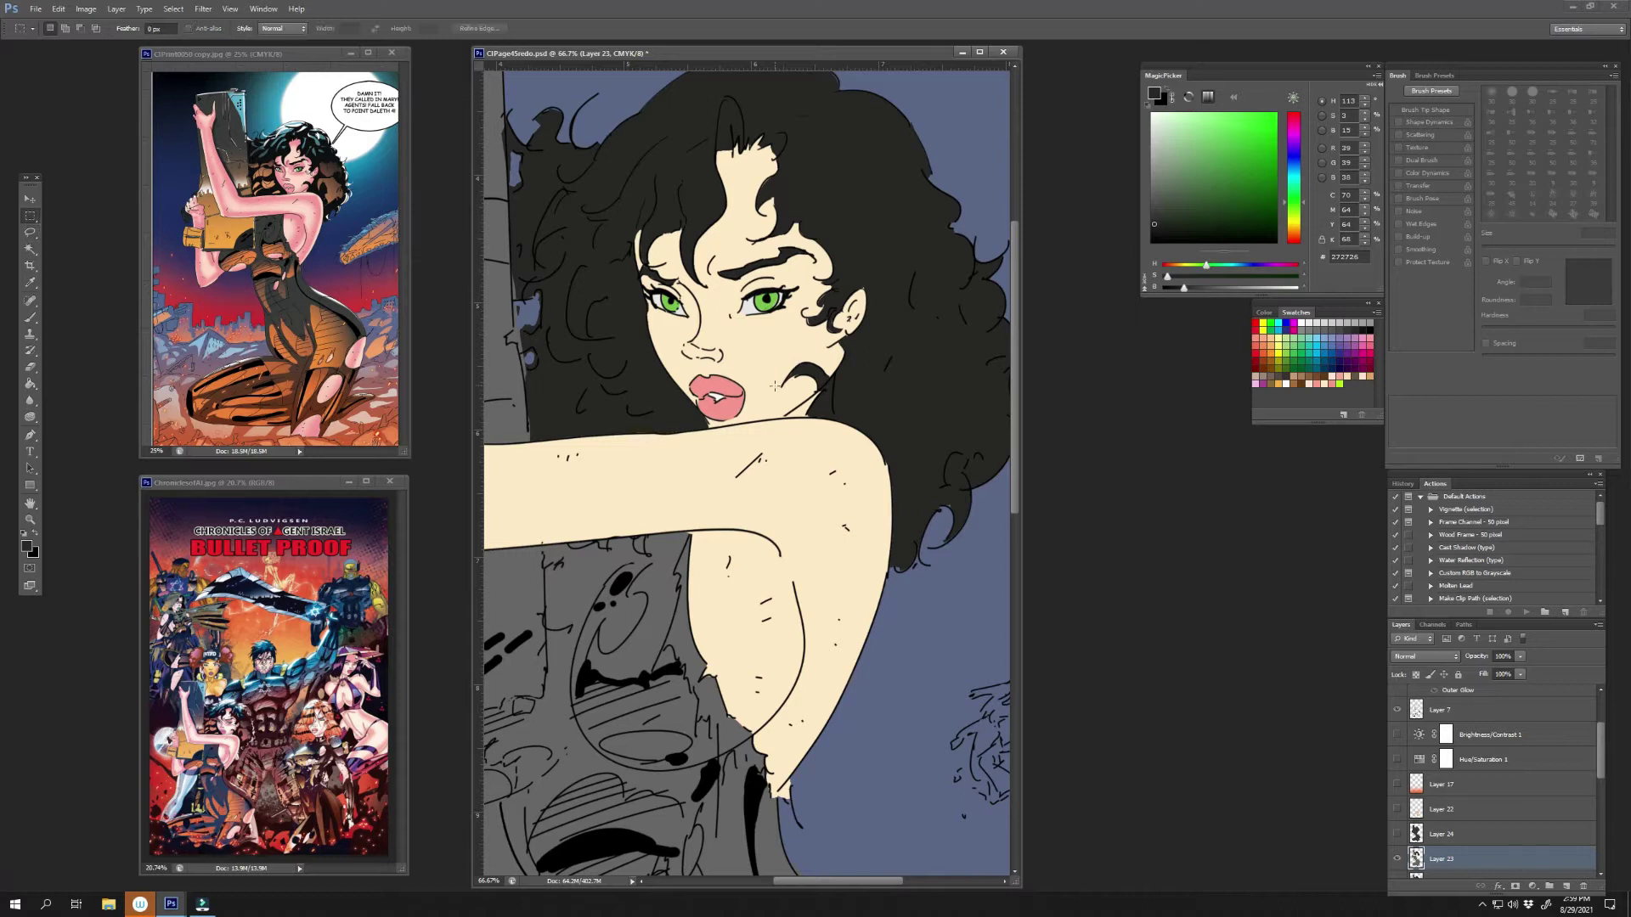
pyautogui.press('z')
pyautogui.keyDown('alt'); pyautogui.click(720, 459); pyautogui.keyUp('alt')
# - Outline the hand and chest areas beside the gun and fill them with cream skin
pyautogui.keyDown('alt'); pyautogui.click(724, 523); pyautogui.keyUp('alt')
pyautogui.press('w')
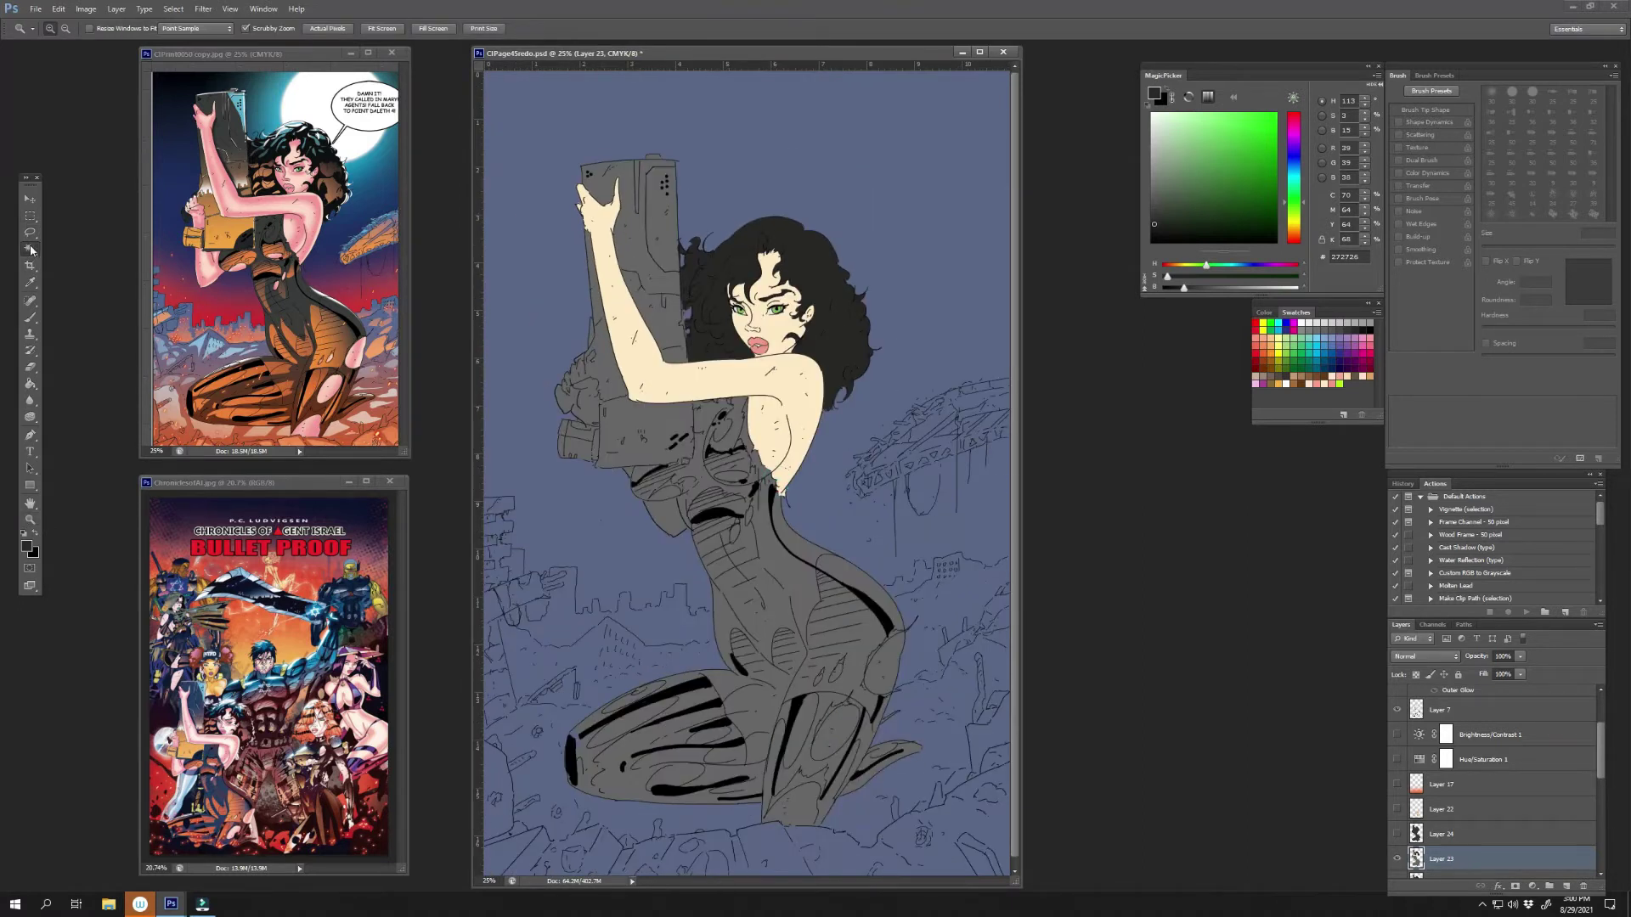
pyautogui.moveTo(30, 231); pyautogui.dragTo(81, 260)
pyautogui.click(635, 476)
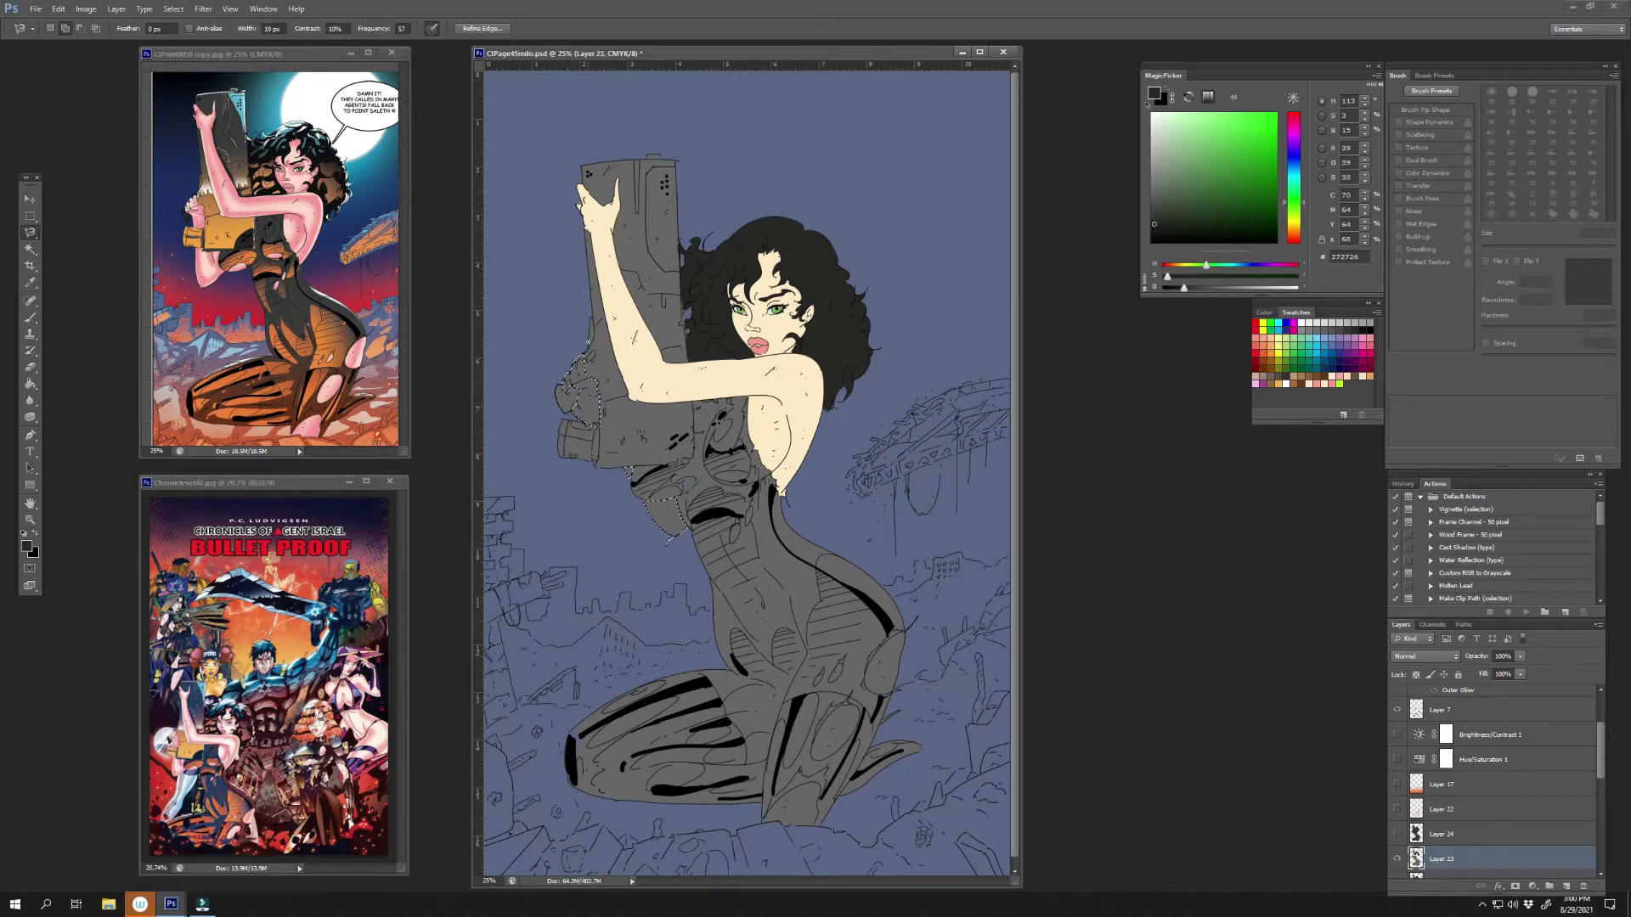
pyautogui.press('x')
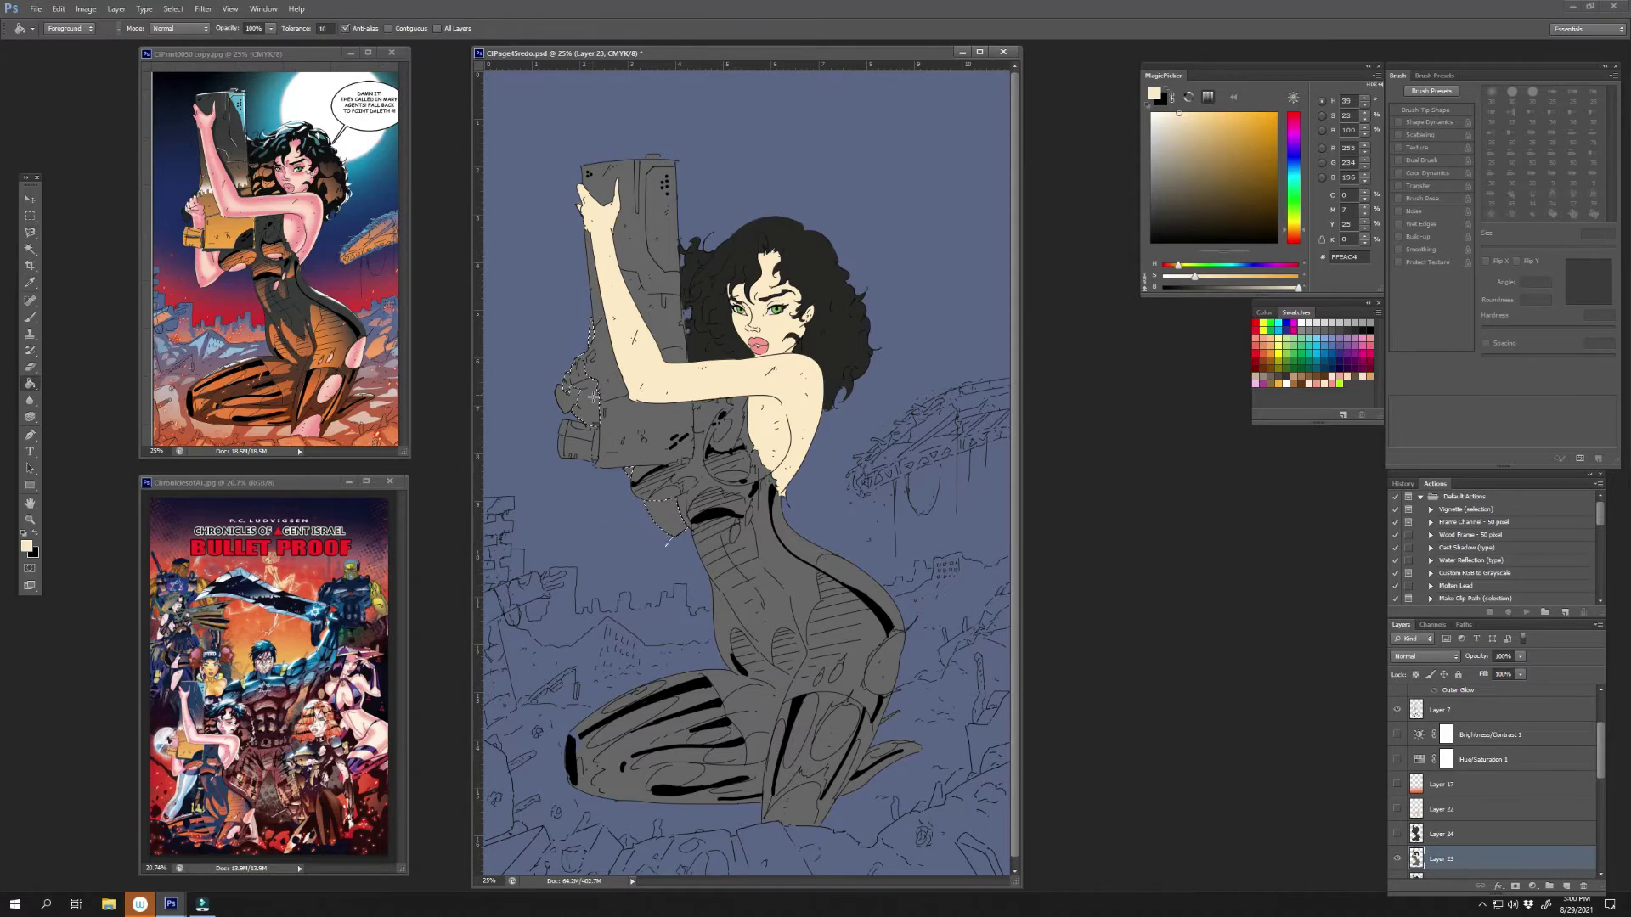
pyautogui.hotkey('alt', 'BackSpace')
pyautogui.moveTo(30, 231); pyautogui.dragTo(81, 231)
pyautogui.click(868, 435)
# - Lock Layer 23 transparency, shrink the brush, select the grey suit, and pick darker grey
pyautogui.press('b')
pyautogui.press('/')
pyautogui.keyDown('alt'); pyautogui.click(785, 507); pyautogui.keyUp('alt')
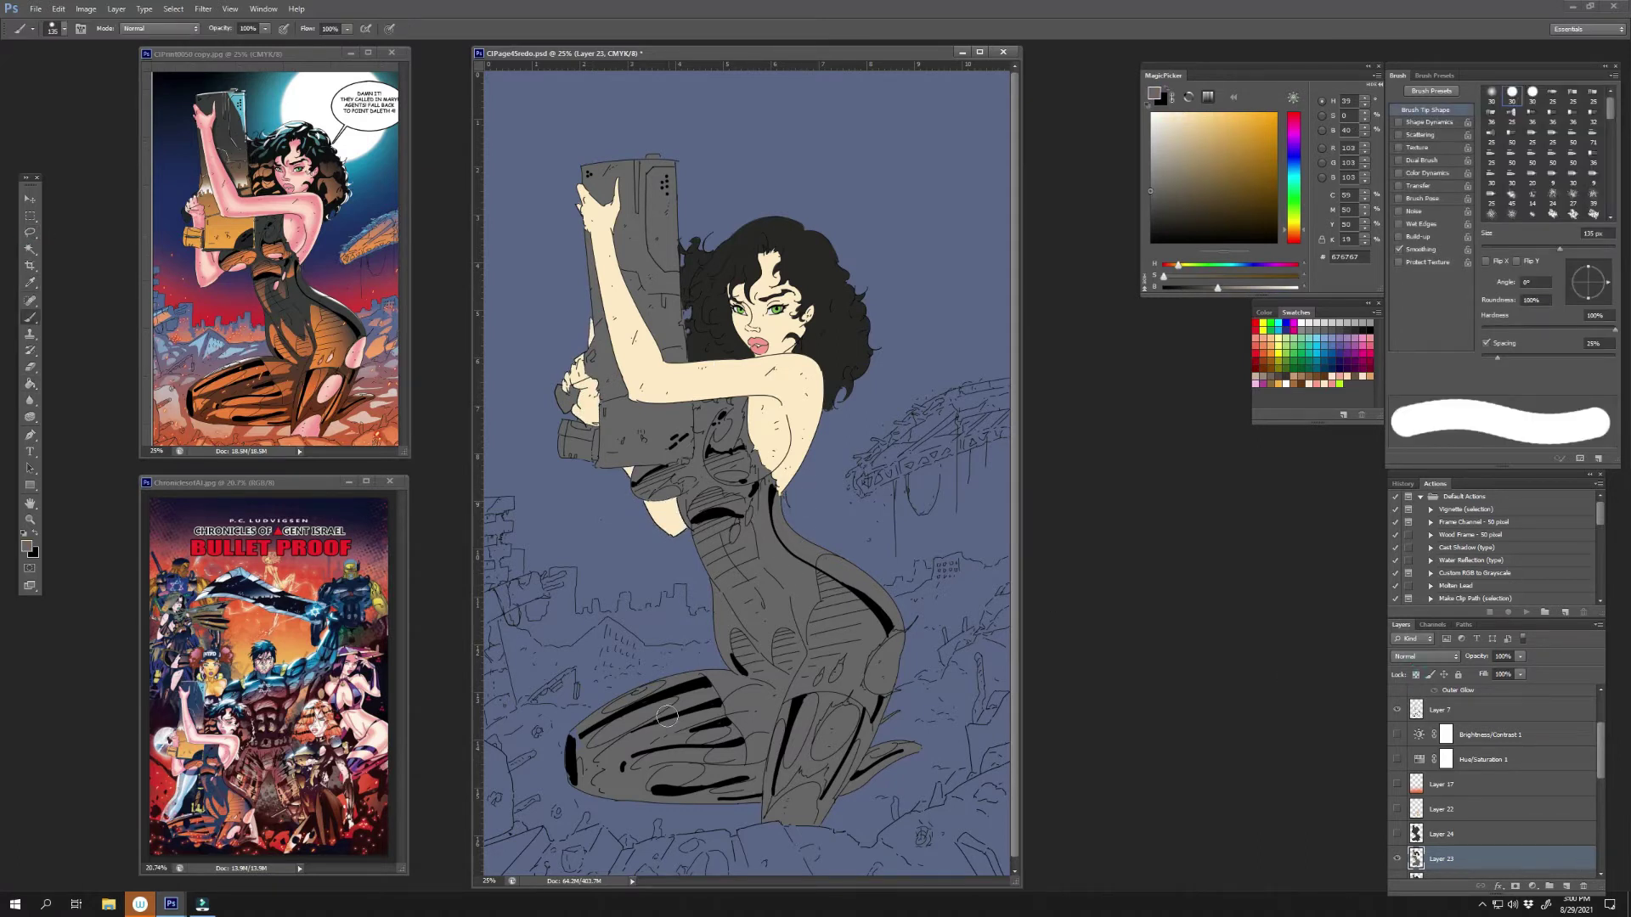
pyautogui.rightClick(741, 716)
pyautogui.click(868, 754)
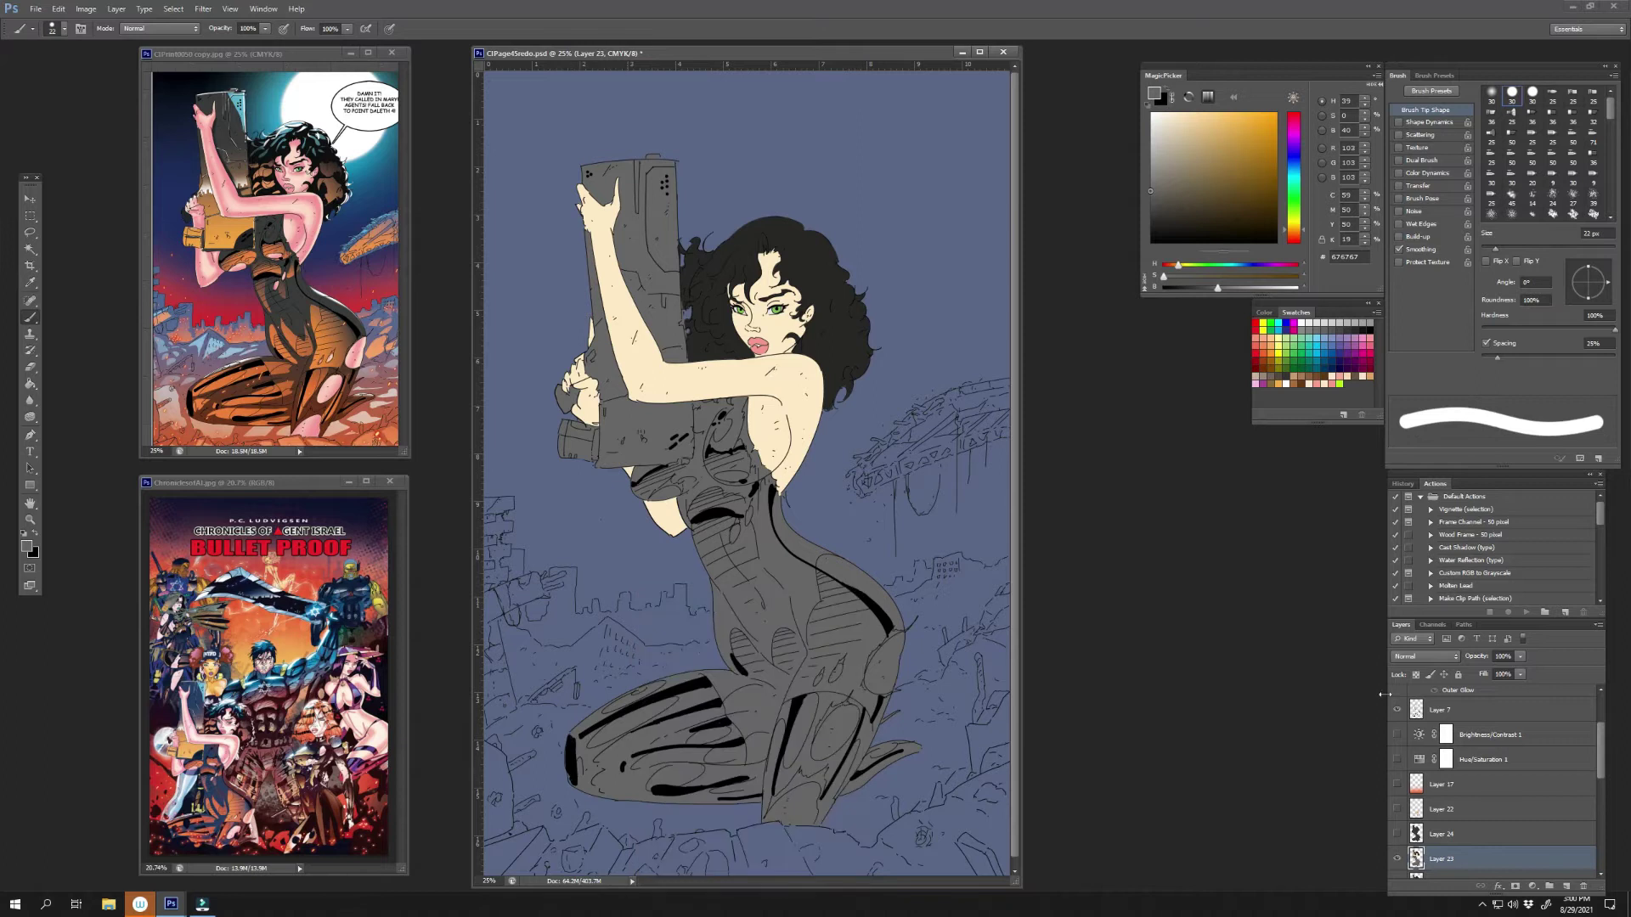
pyautogui.click(29, 249)
pyautogui.click(778, 553)
pyautogui.click(1165, 213)
# - Fill the suit dark grey and the outlined gun blue-grey, then deselect
pyautogui.press('g')
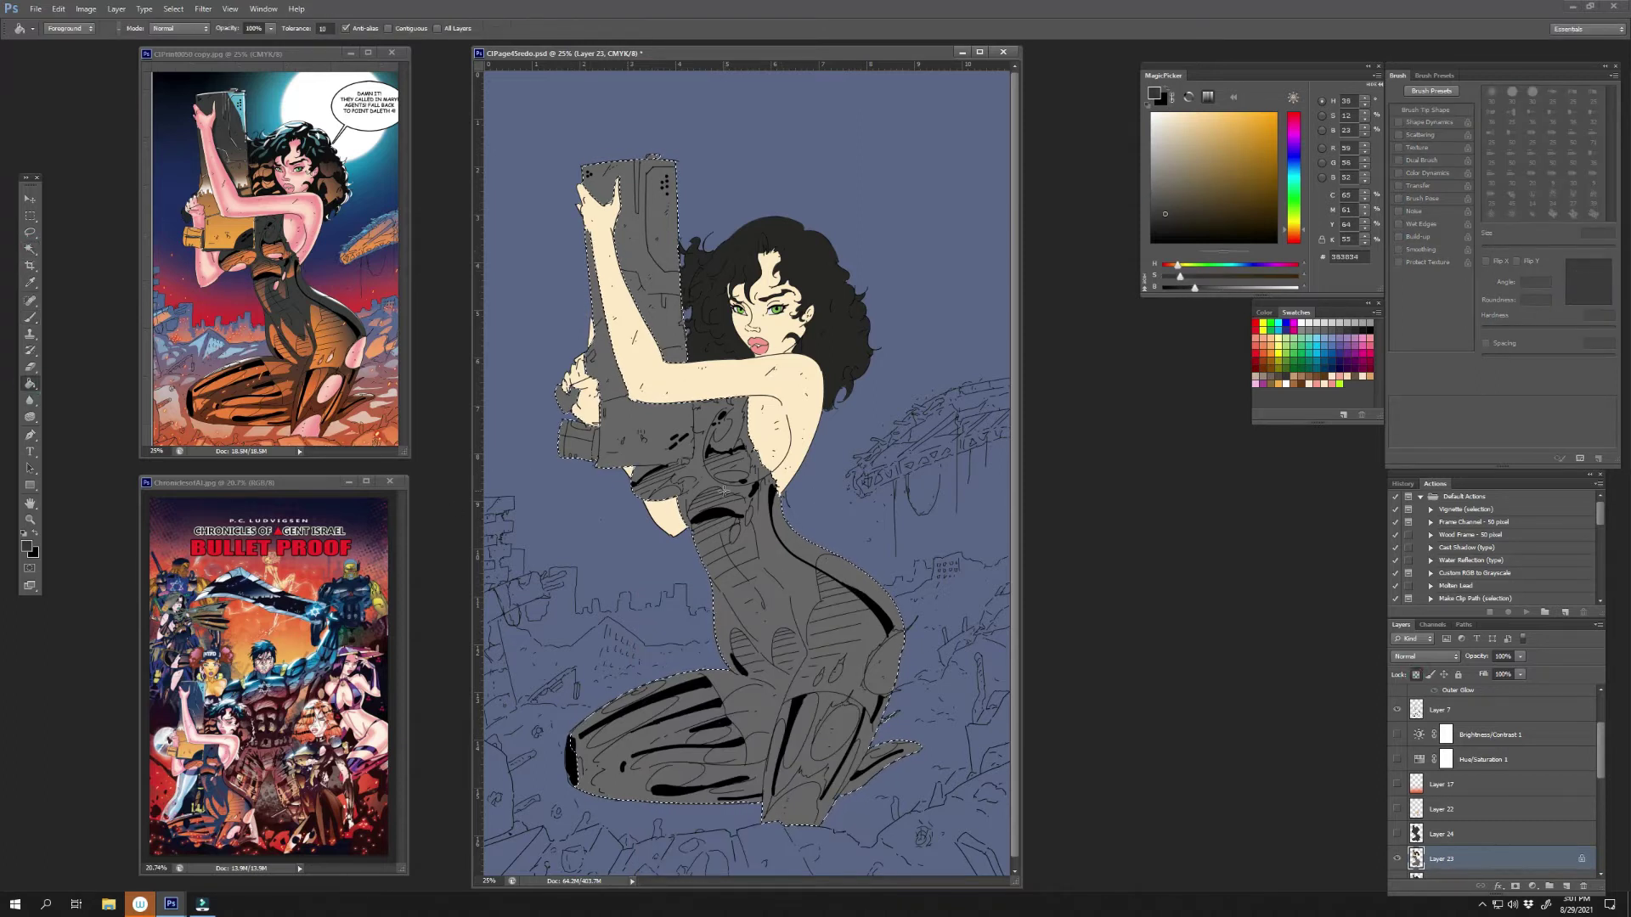
pyautogui.click(790, 543)
pyautogui.rightClick(30, 232)
pyautogui.click(85, 259)
pyautogui.click(694, 400)
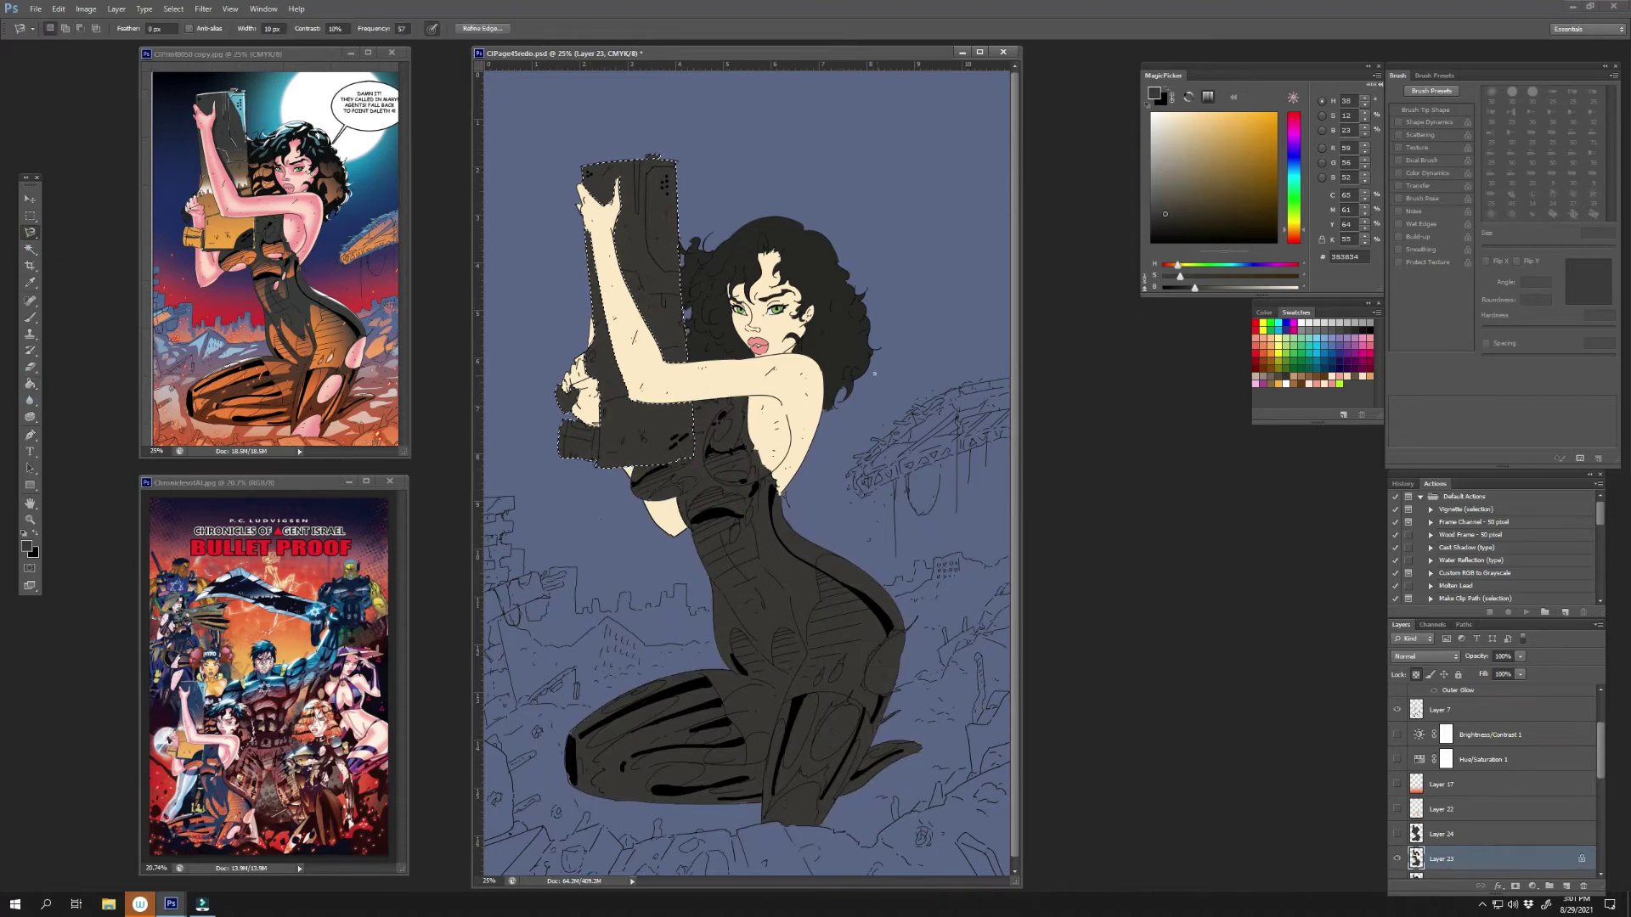
pyautogui.doubleClick(693, 458)
pyautogui.click(1293, 162)
pyautogui.press('g')
pyautogui.click(628, 255)
pyautogui.click(1196, 200)
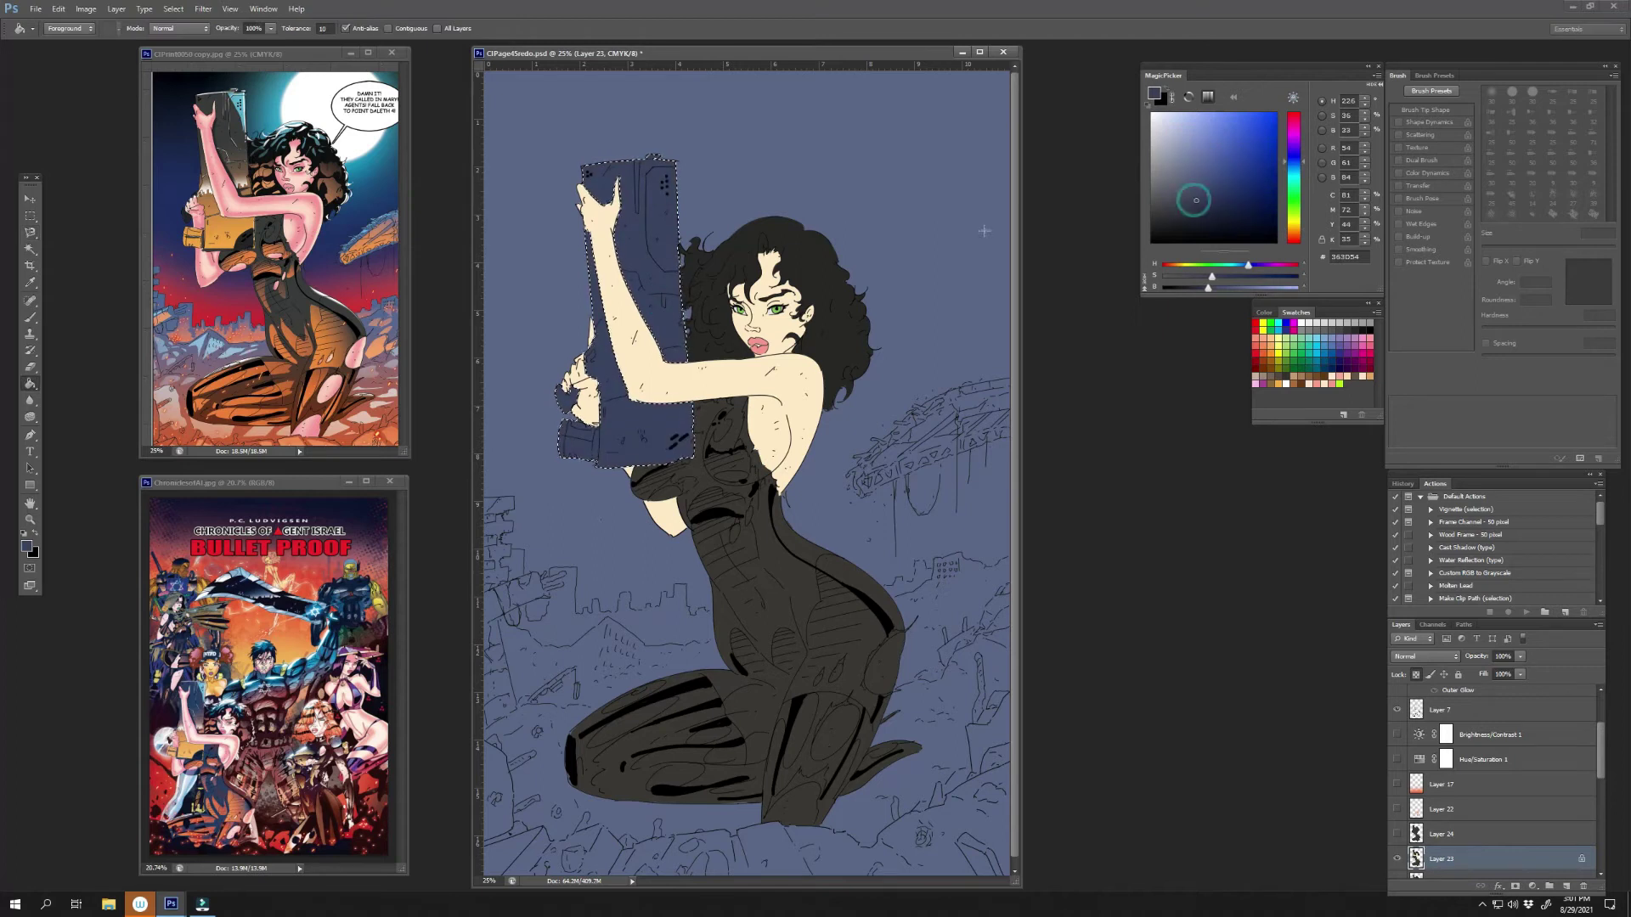
pyautogui.hotkey('ctrl', 'd')
# - Select the legs and paint them green with the brush
pyautogui.press('l')
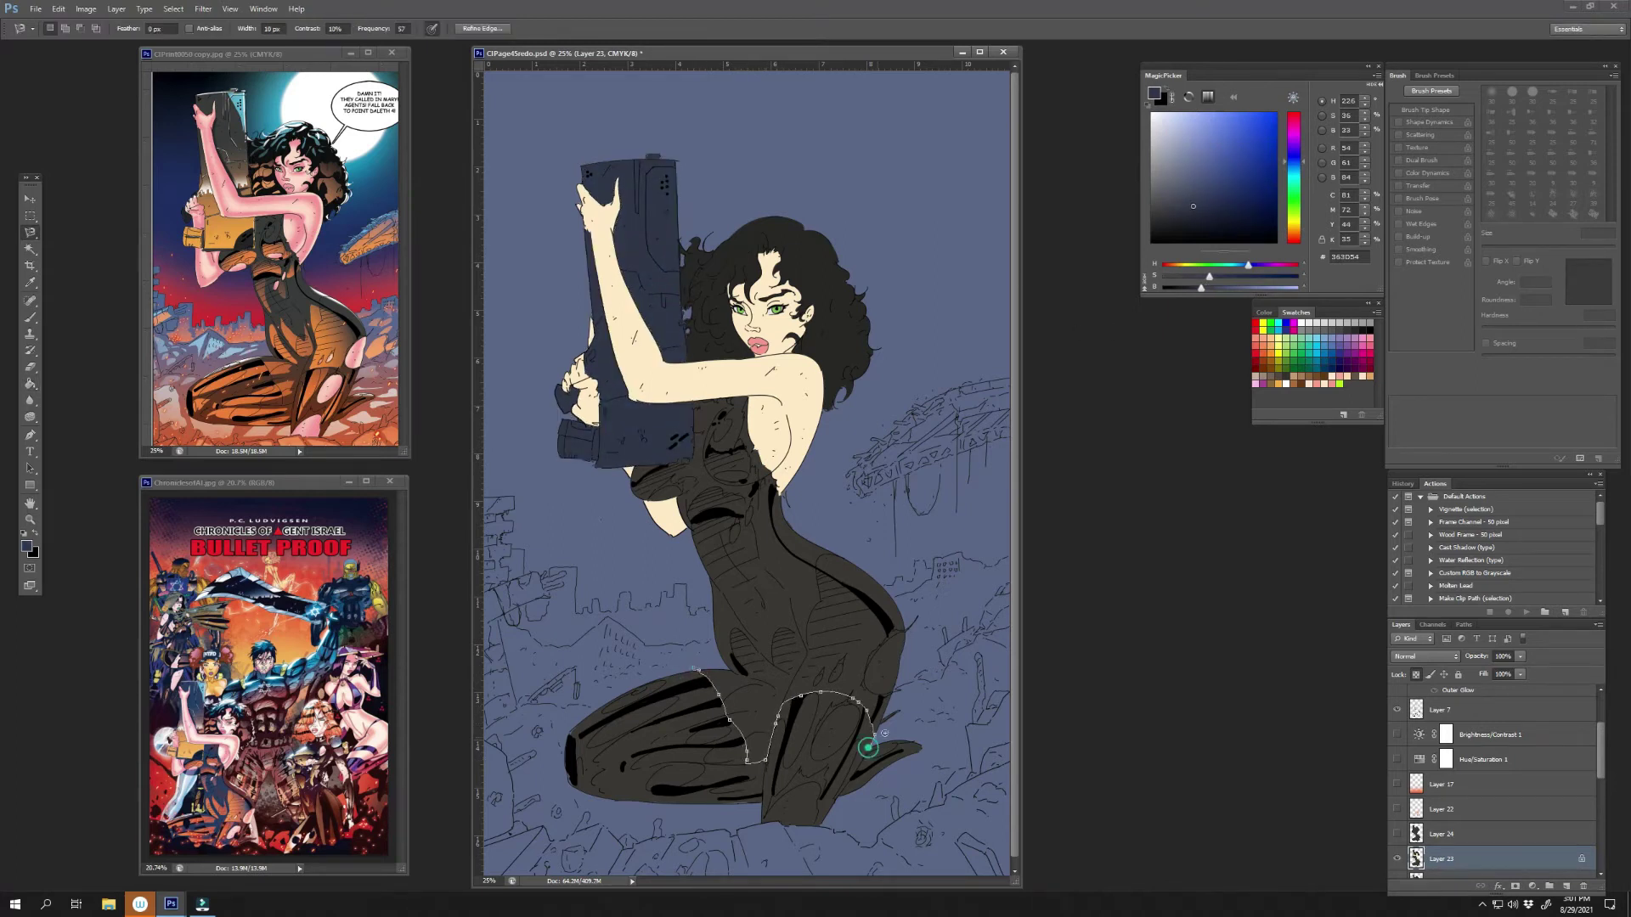
pyautogui.doubleClick(695, 671)
pyautogui.press('b')
pyautogui.rightClick(967, 617)
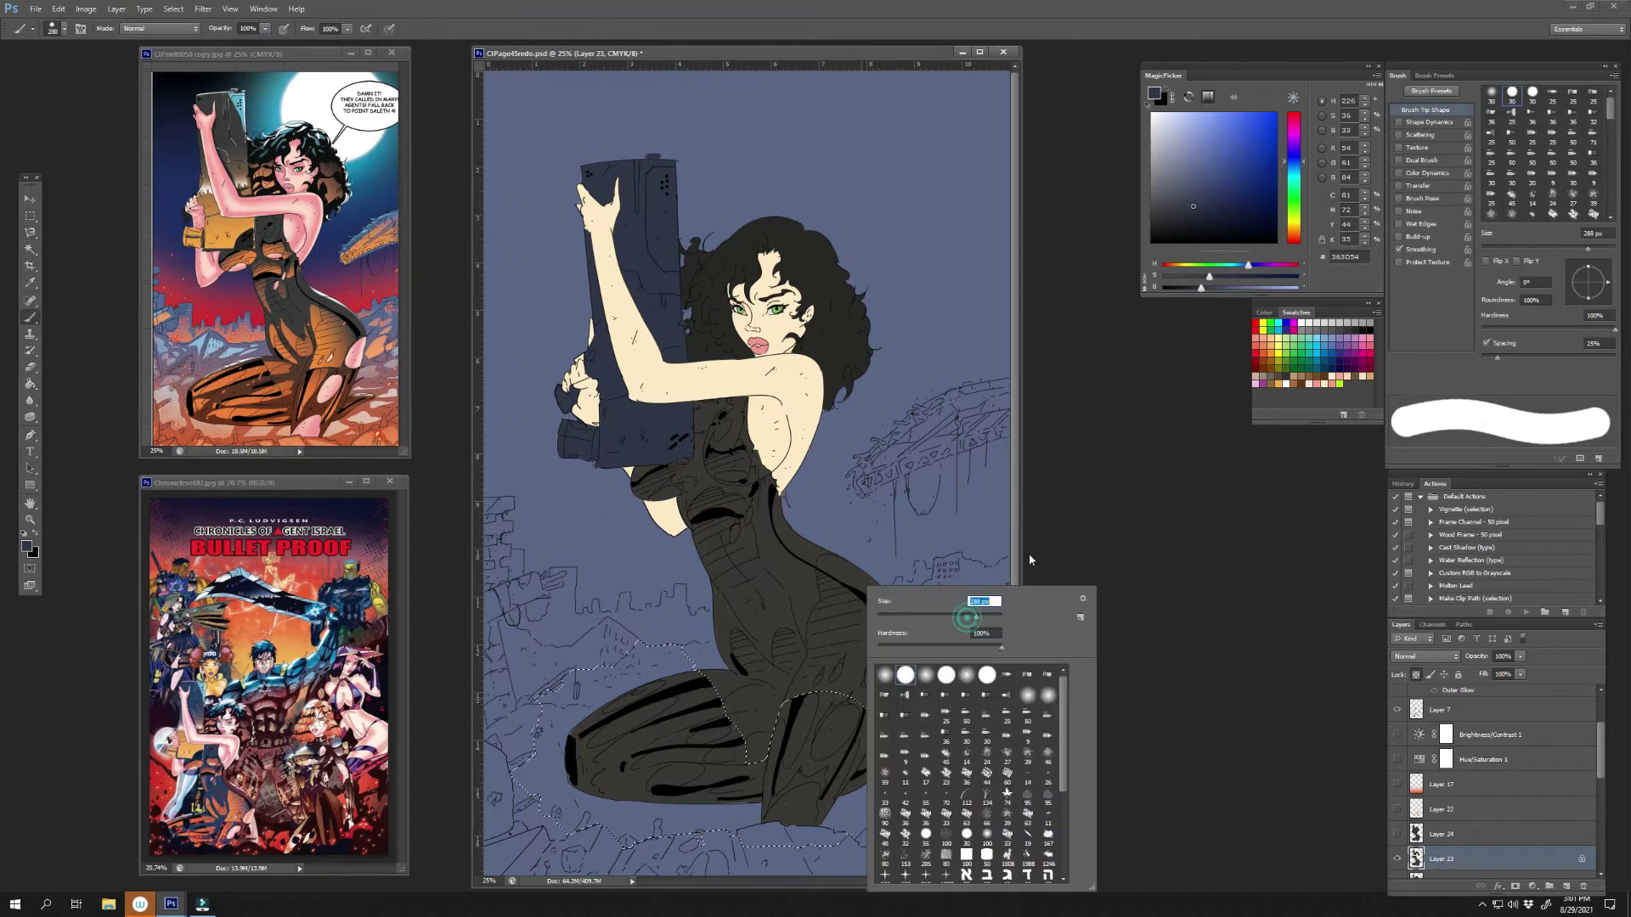
pyautogui.click(1293, 204)
pyautogui.click(1234, 211)
pyautogui.moveTo(722, 688)
pyautogui.mouseDown()
pyautogui.moveTo(968, 756)
pyautogui.moveTo(951, 722)
pyautogui.mouseUp()
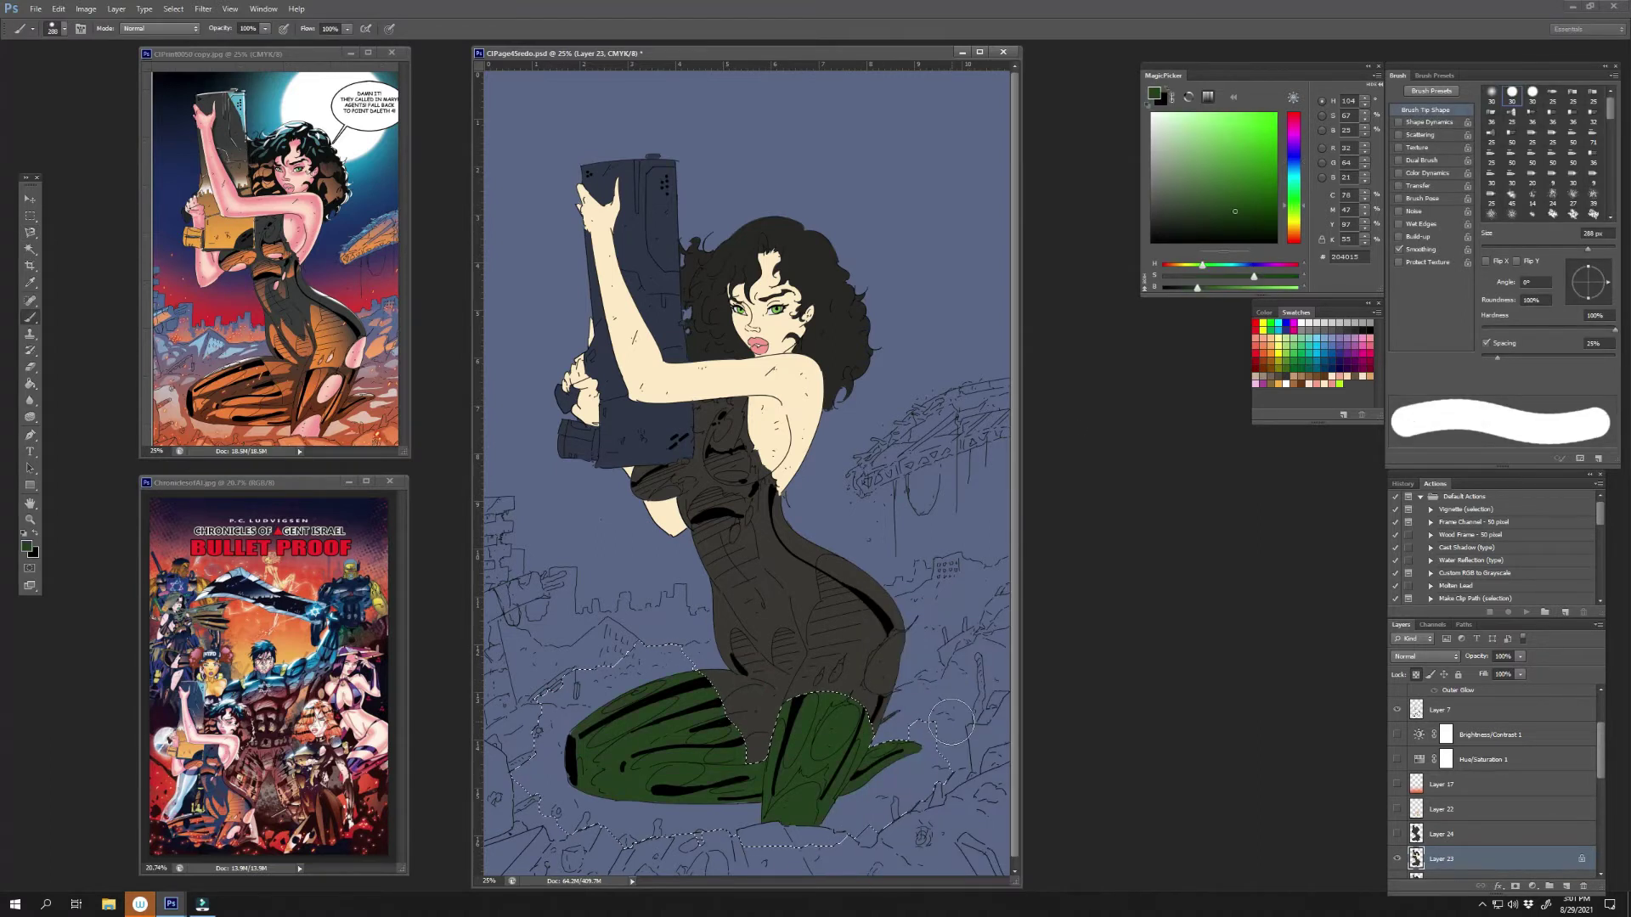
pyautogui.hotkey('ctrl', 'd')
# - Outline the torn suit holes and leg gap and fill them with sampled skin tone
pyautogui.press('l')
pyautogui.click(837, 709)
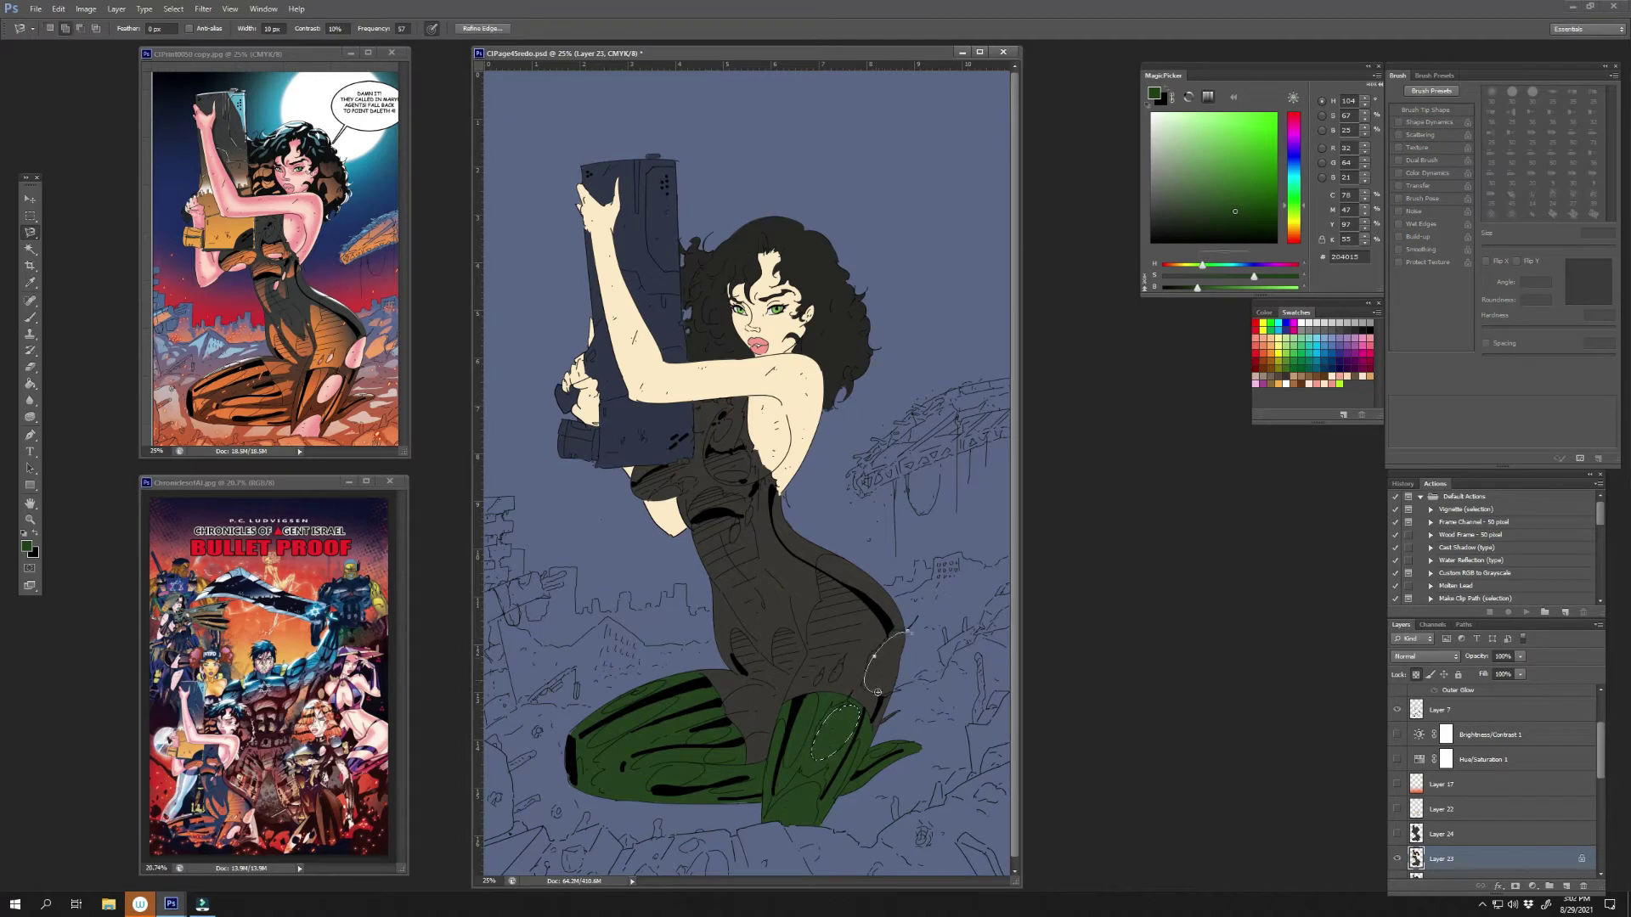
pyautogui.click(671, 486)
pyautogui.doubleClick(650, 509)
pyautogui.keyDown('shift'); pyautogui.doubleClick(747, 513); pyautogui.keyUp('shift')
pyautogui.press('i')
pyautogui.click(830, 371)
pyautogui.hotkey('alt', 'BackSpace')
pyautogui.hotkey('ctrl', 'd')
pyautogui.moveTo(768, 786); pyautogui.dragTo(756, 832)
pyautogui.hotkey('alt', 'BackSpace')
# - Magic-wand the bodysuit and fill it with a darker brownish-black colour
pyautogui.click(29, 248)
pyautogui.click(783, 595)
pyautogui.click(1159, 222)
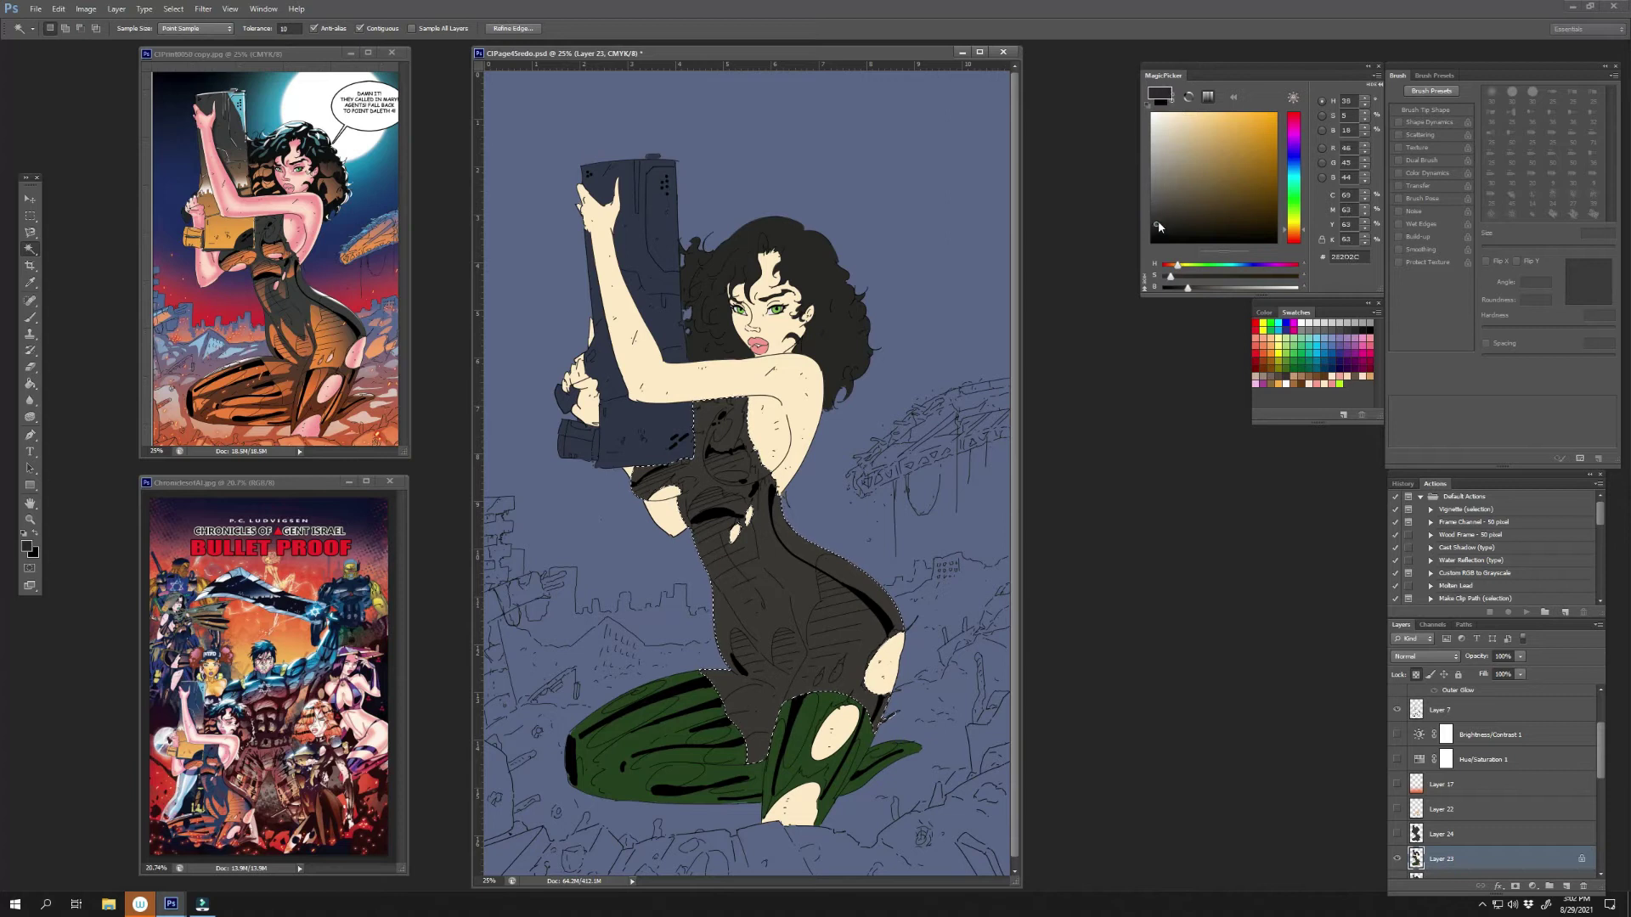
pyautogui.click(30, 383)
pyautogui.click(764, 595)
pyautogui.click(1182, 218)
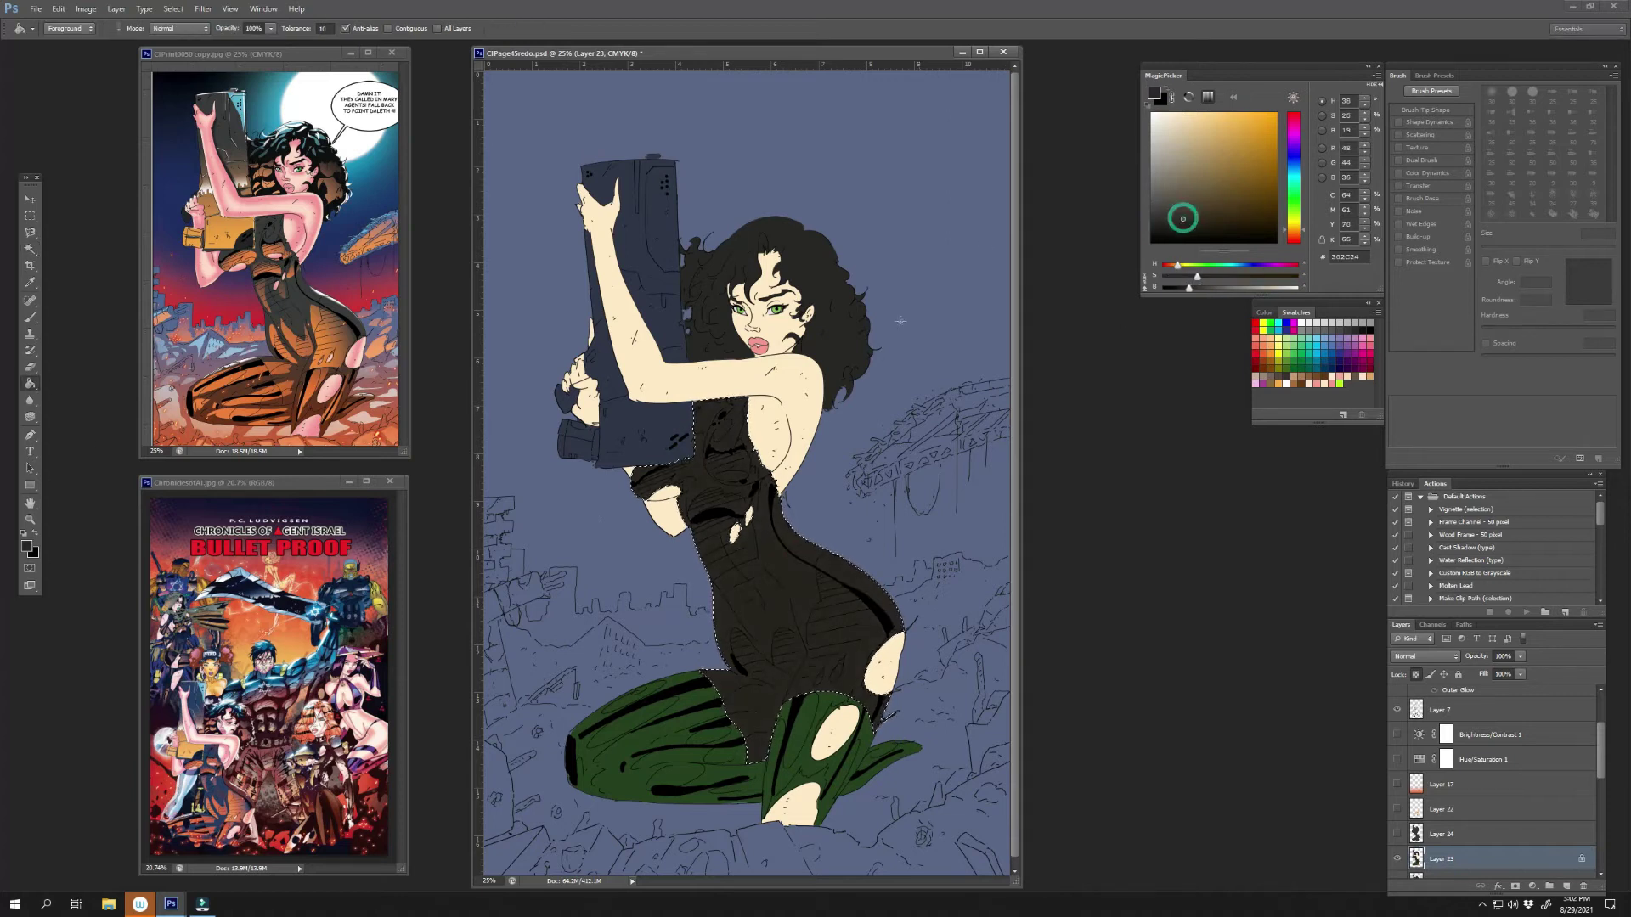
# - Wand-select the skin of the arms, shoulder and face and pick a pink shading colour
pyautogui.click(30, 248)
pyautogui.click(730, 374)
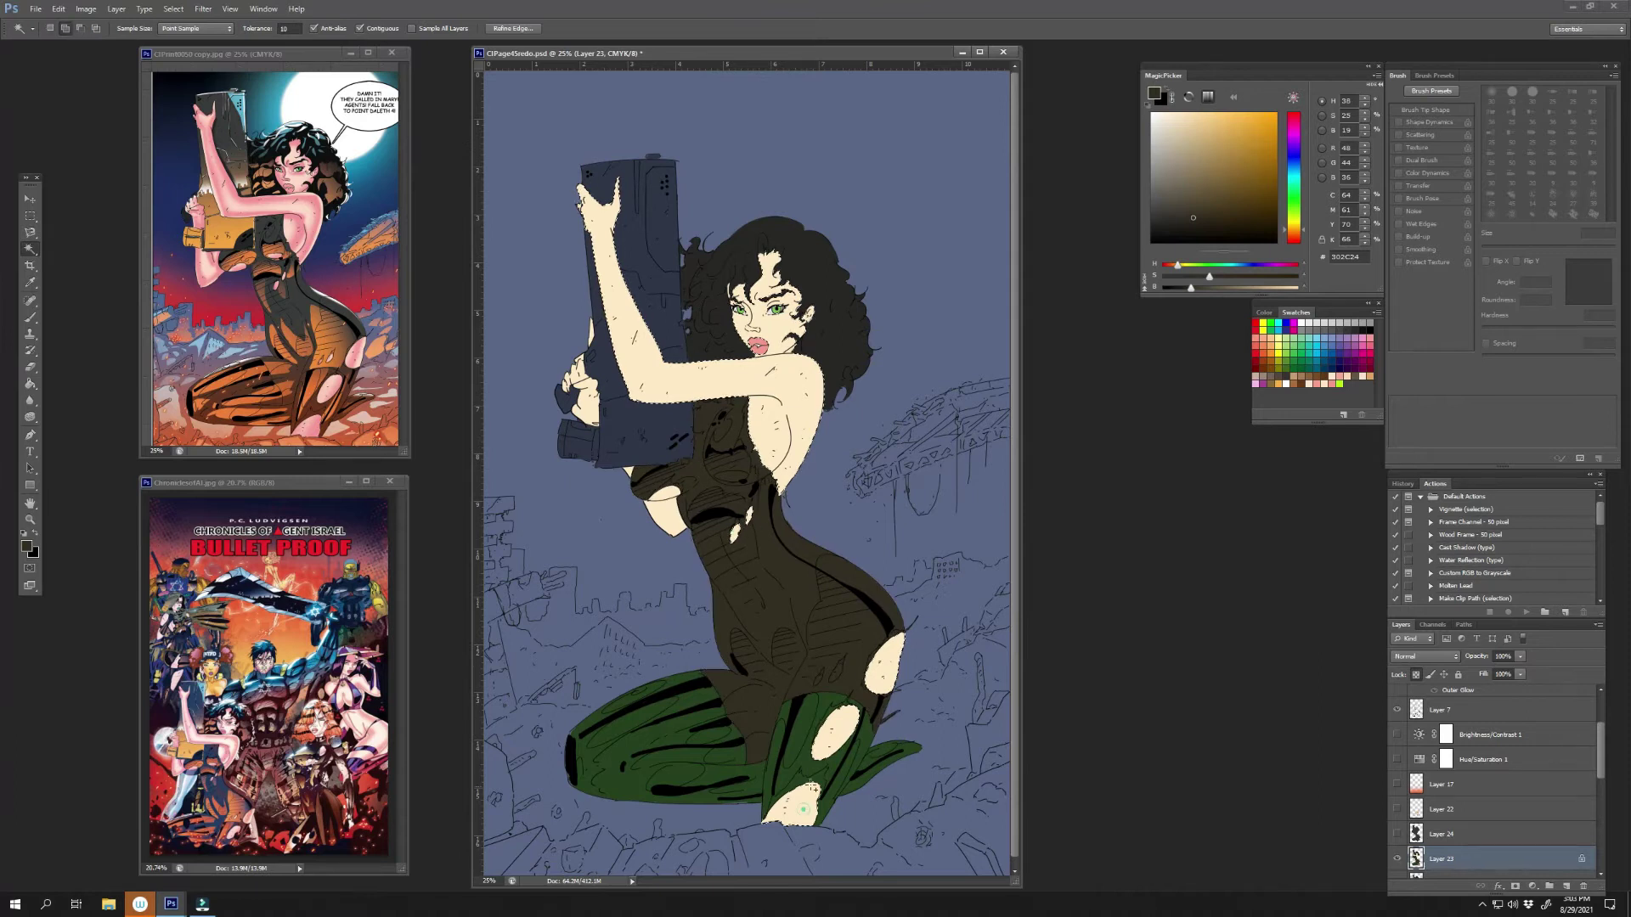
pyautogui.click(1195, 118)
pyautogui.press('b')
pyautogui.rightClick(939, 404)
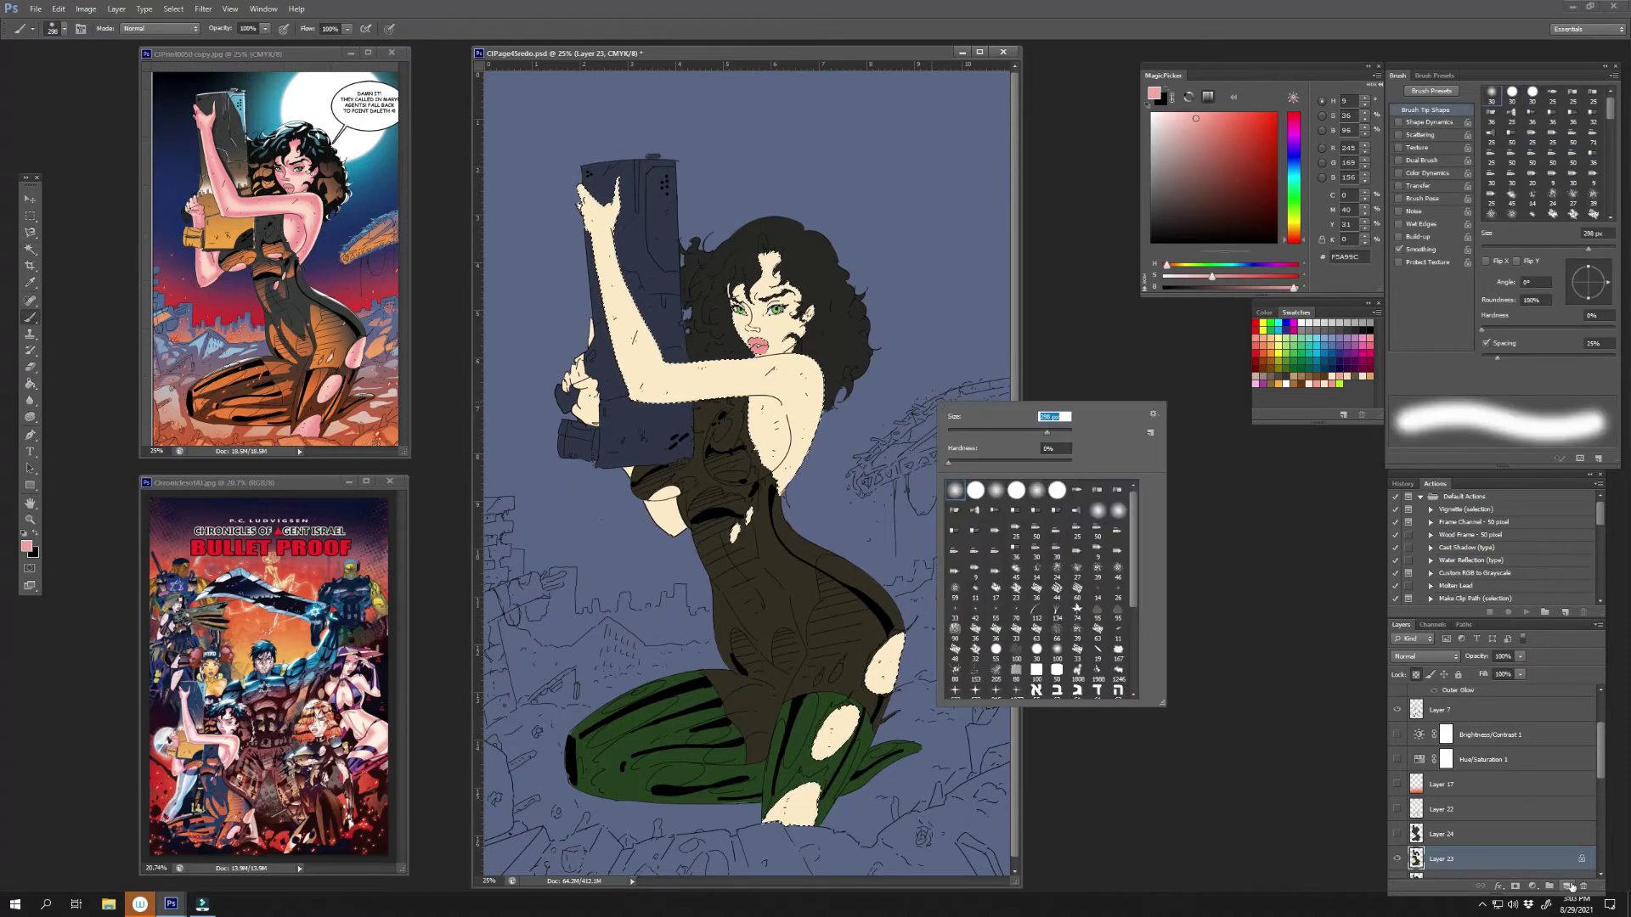
# - Add a new layer for skin shading and set the soft brush to about 200 px
pyautogui.click(1567, 886)
pyautogui.rightClick(850, 225)
pyautogui.rightClick(897, 294)
pyautogui.press('Escape')
pyautogui.press('l')
pyautogui.click(701, 335)
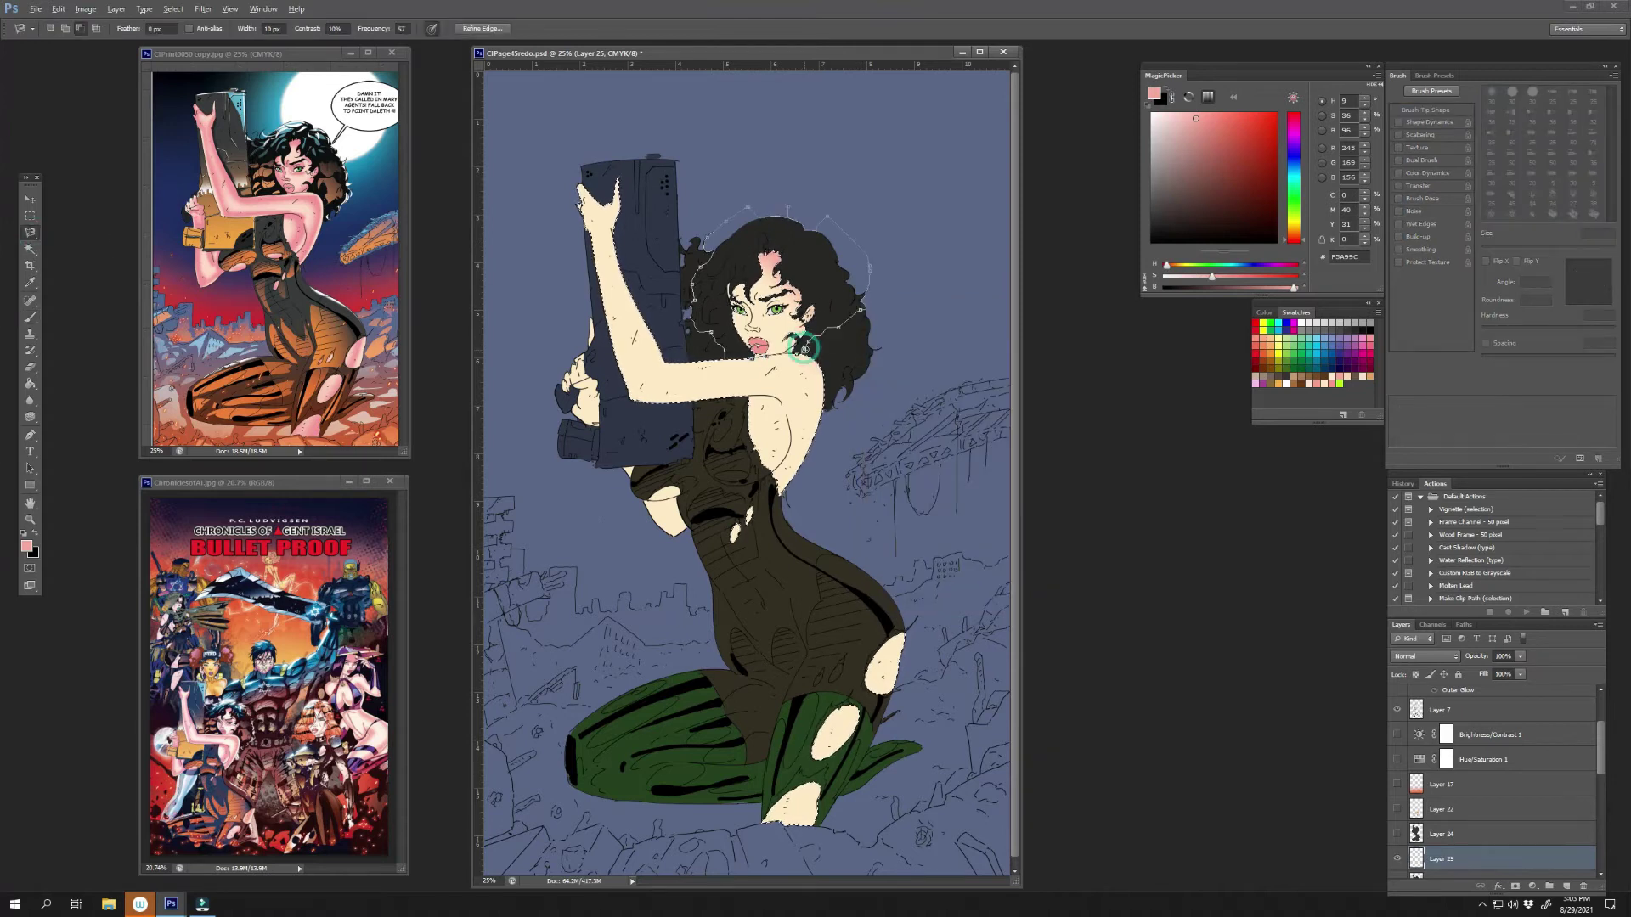
pyautogui.press('b')
pyautogui.rightClick(849, 327)
pyautogui.press('Escape')
pyautogui.rightClick(847, 370)
pyautogui.moveTo(1020, 386); pyautogui.dragTo(984, 386)
pyautogui.press('Return')
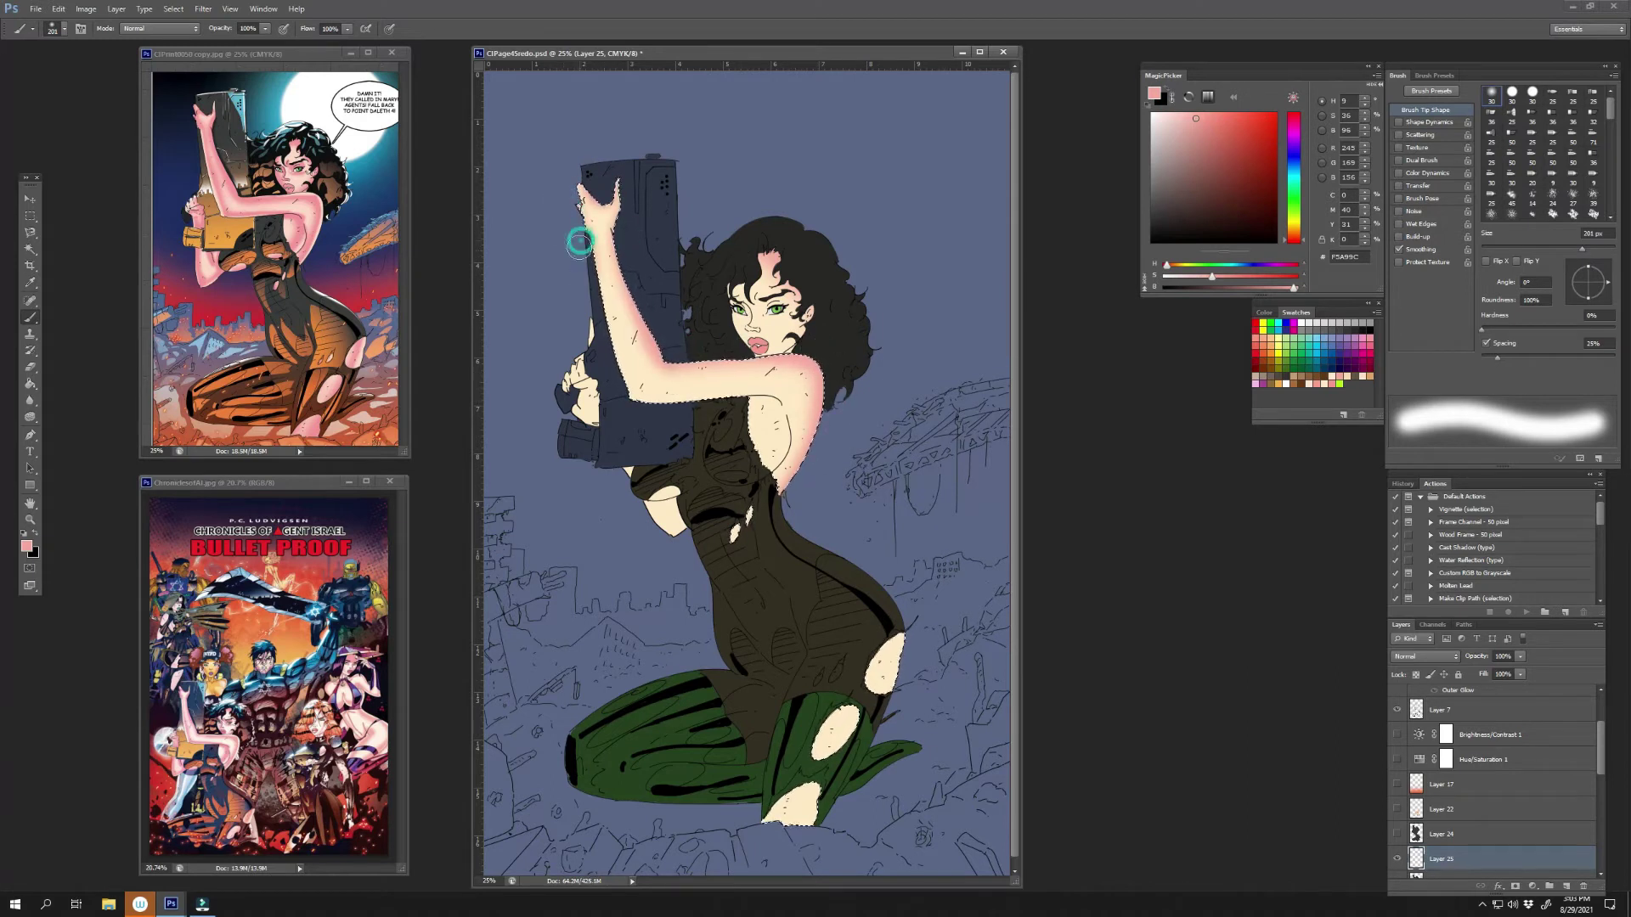
# - Paint pink shading on the skin, resizing the brush to 52 px, then 89 px
pyautogui.press('l')
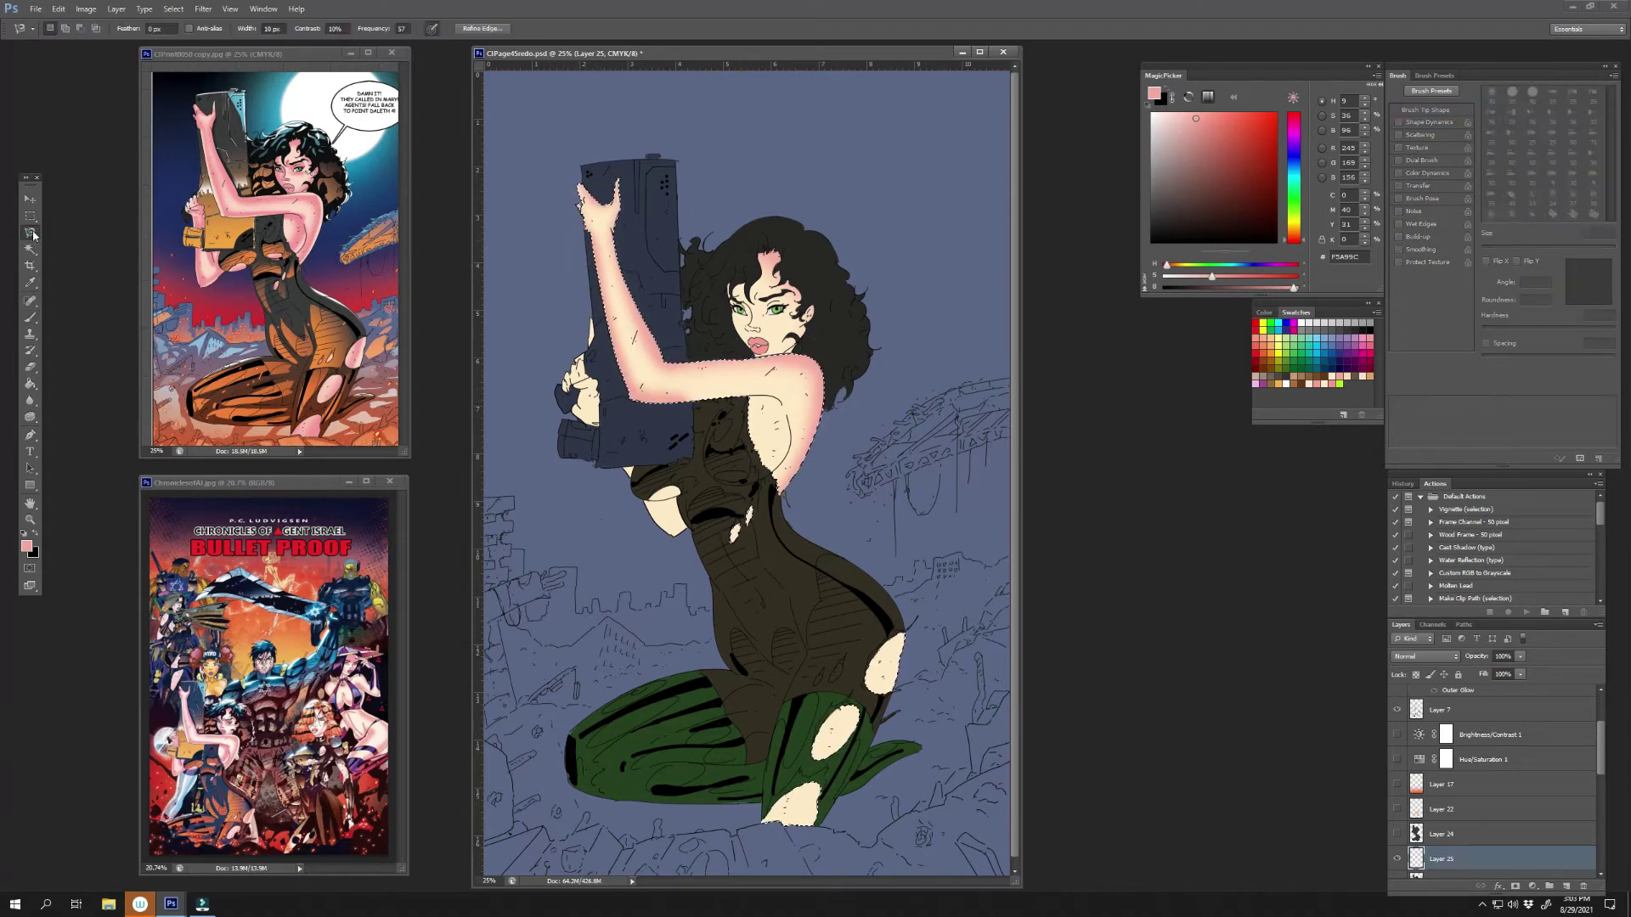
pyautogui.press('b')
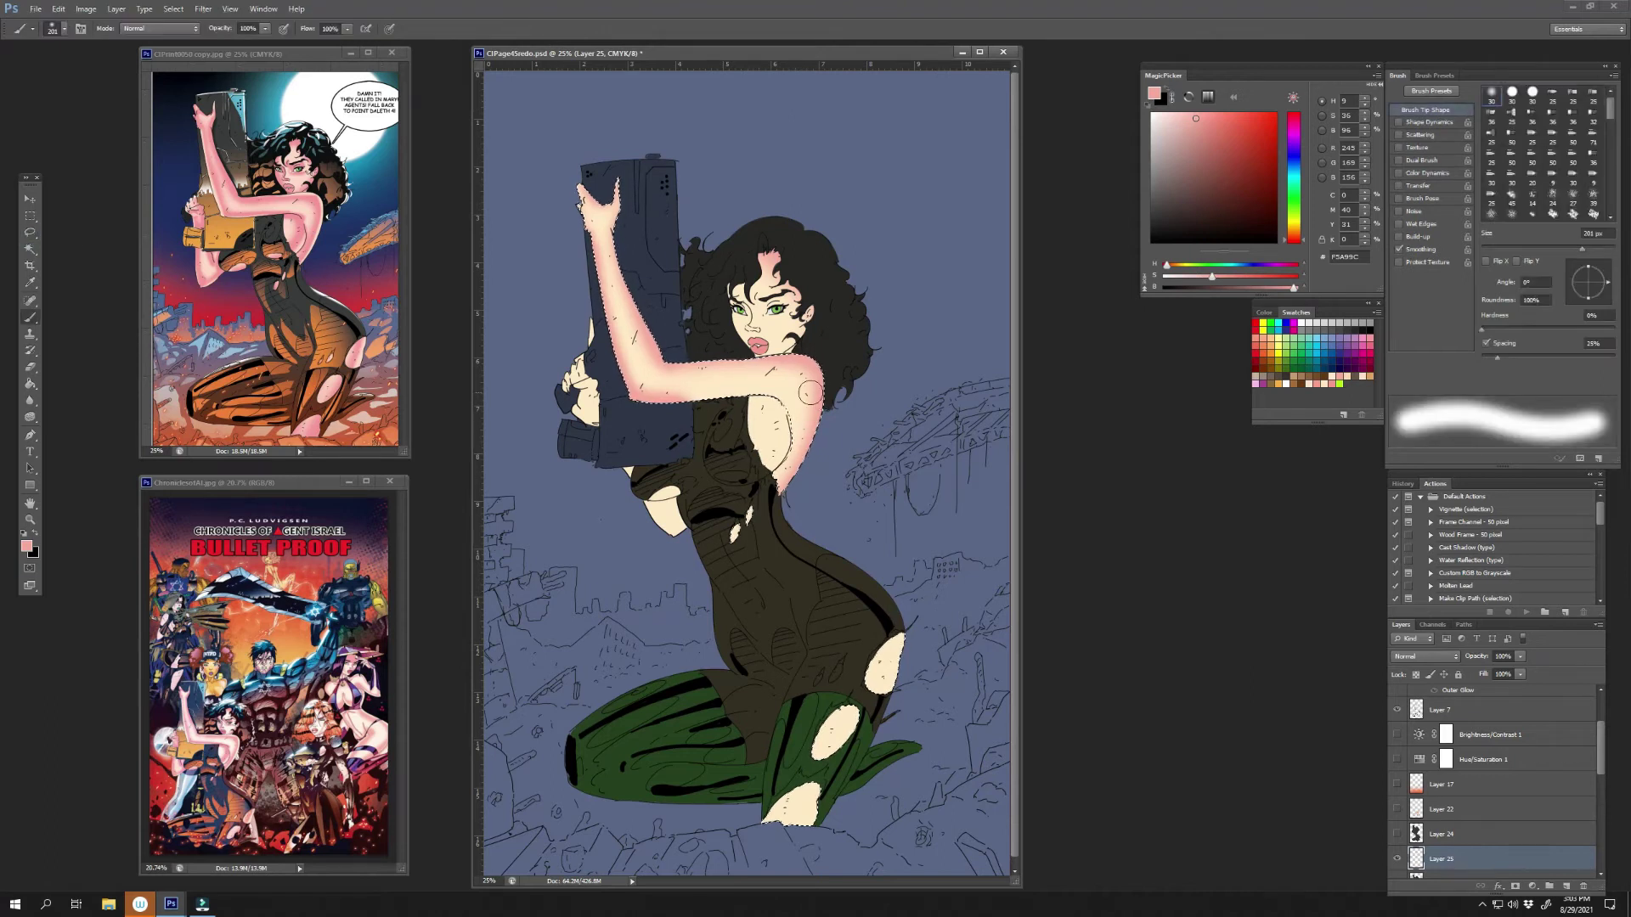
pyautogui.rightClick(780, 425)
pyautogui.moveTo(903, 430); pyautogui.dragTo(875, 431)
pyautogui.press('Return')
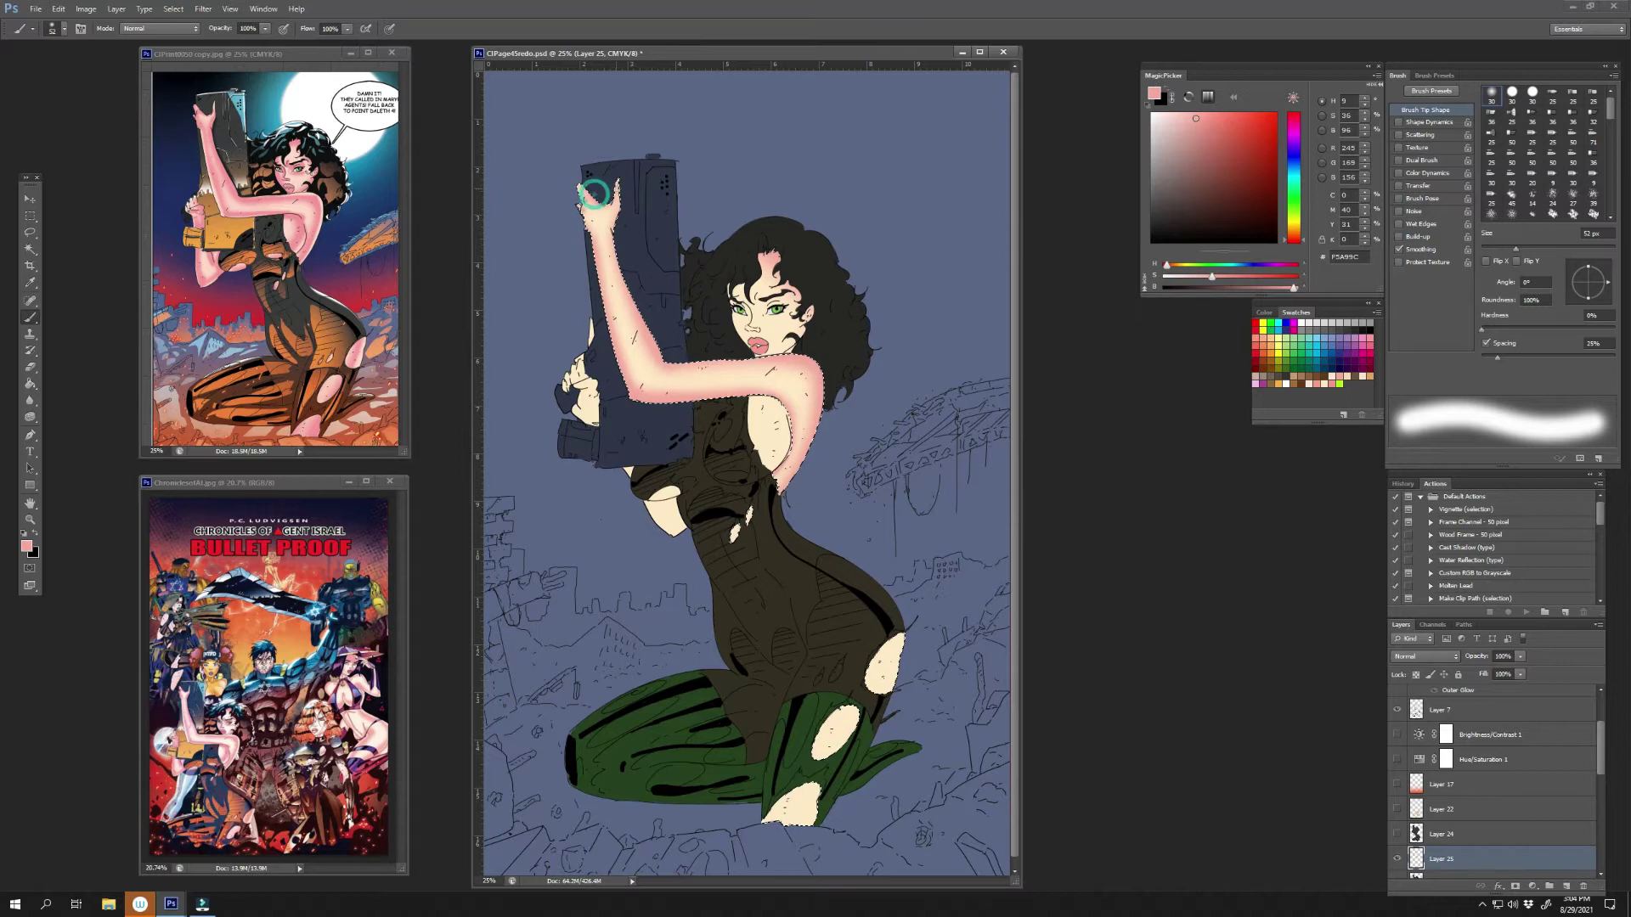
pyautogui.rightClick(722, 355)
pyautogui.moveTo(905, 374); pyautogui.dragTo(956, 361)
pyautogui.press('Return')
# - Erase stray pink shading with a resized eraser
pyautogui.press('e')
pyautogui.rightClick(823, 353)
pyautogui.press('Return')
pyautogui.rightClick(820, 335)
pyautogui.press('Return')
pyautogui.rightClick(820, 333)
pyautogui.press('Return')
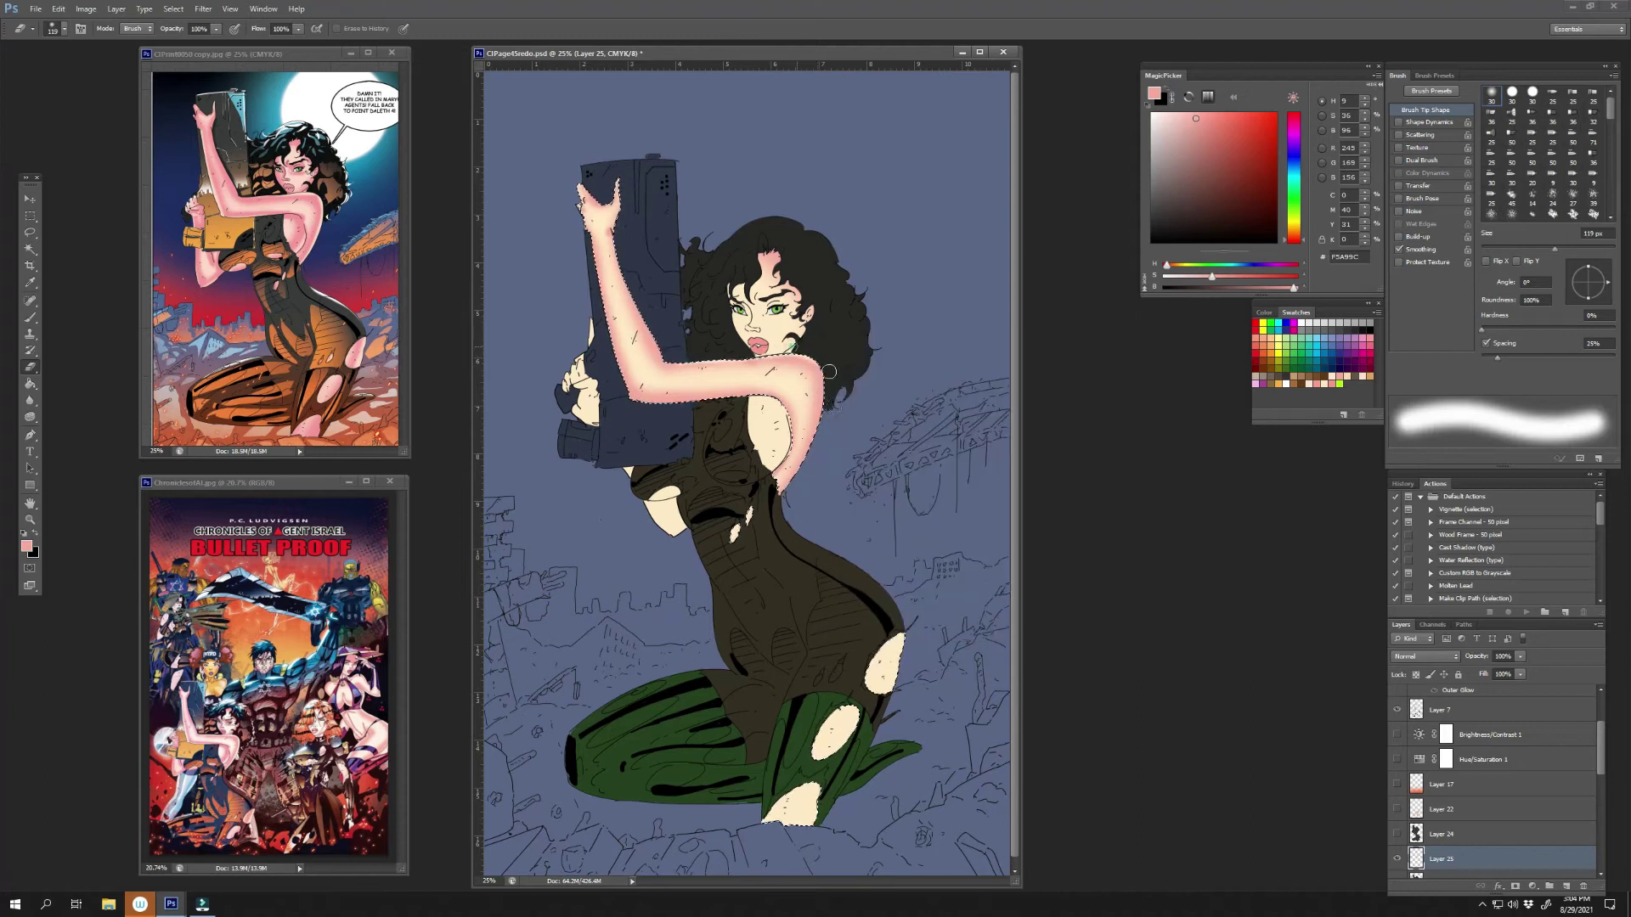
pyautogui.press('[')
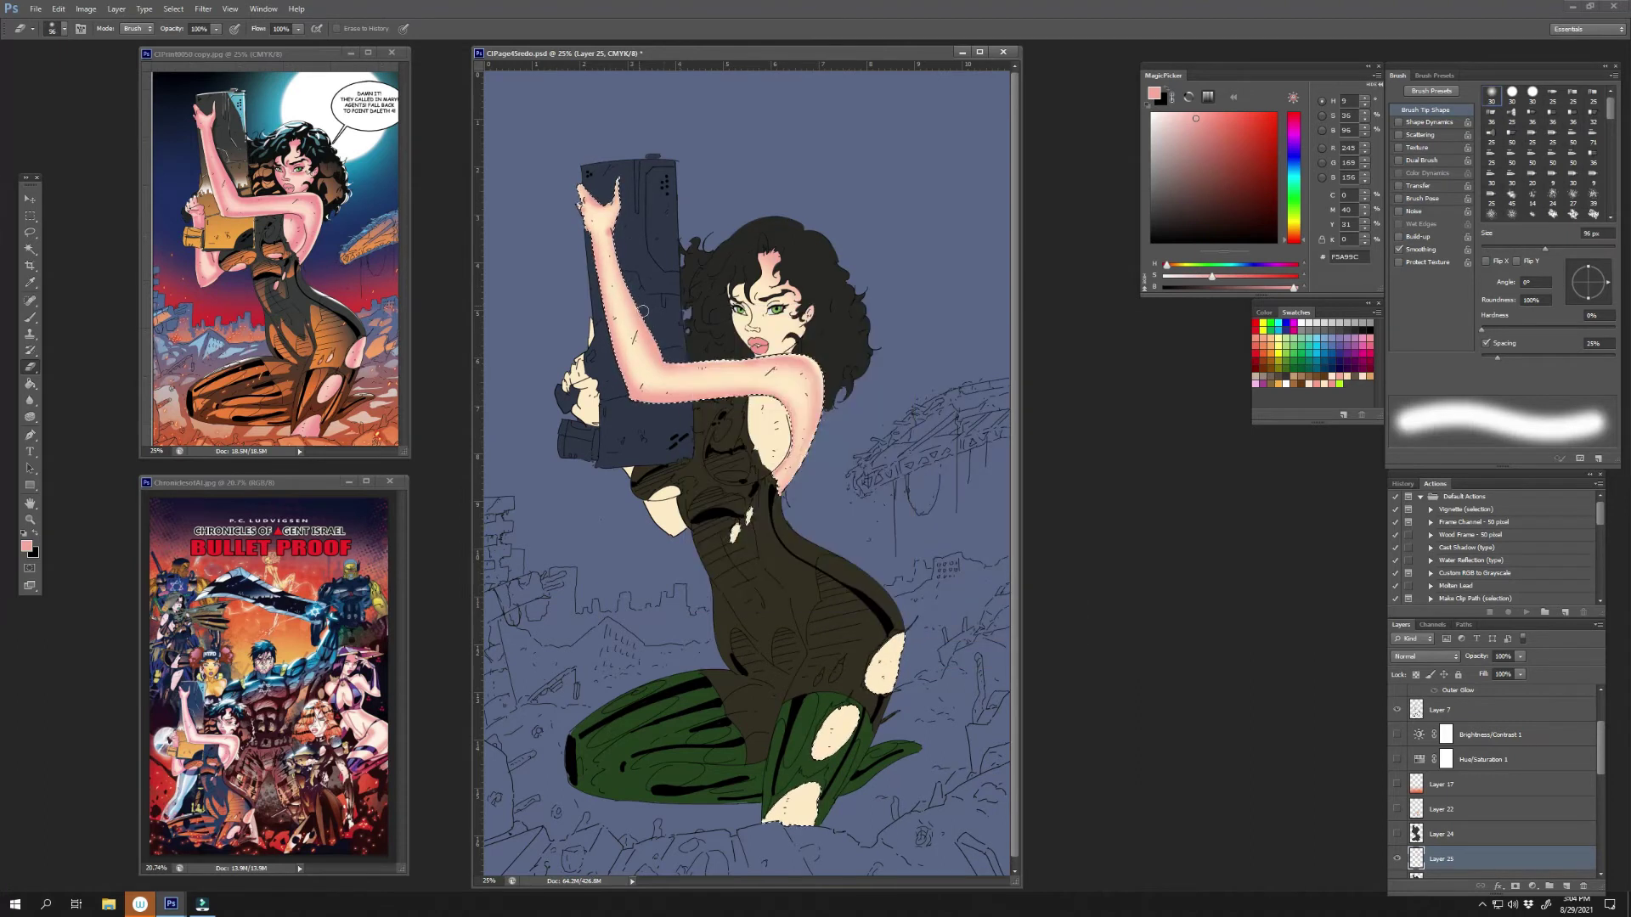
pyautogui.scroll(-1, 1495, 807)
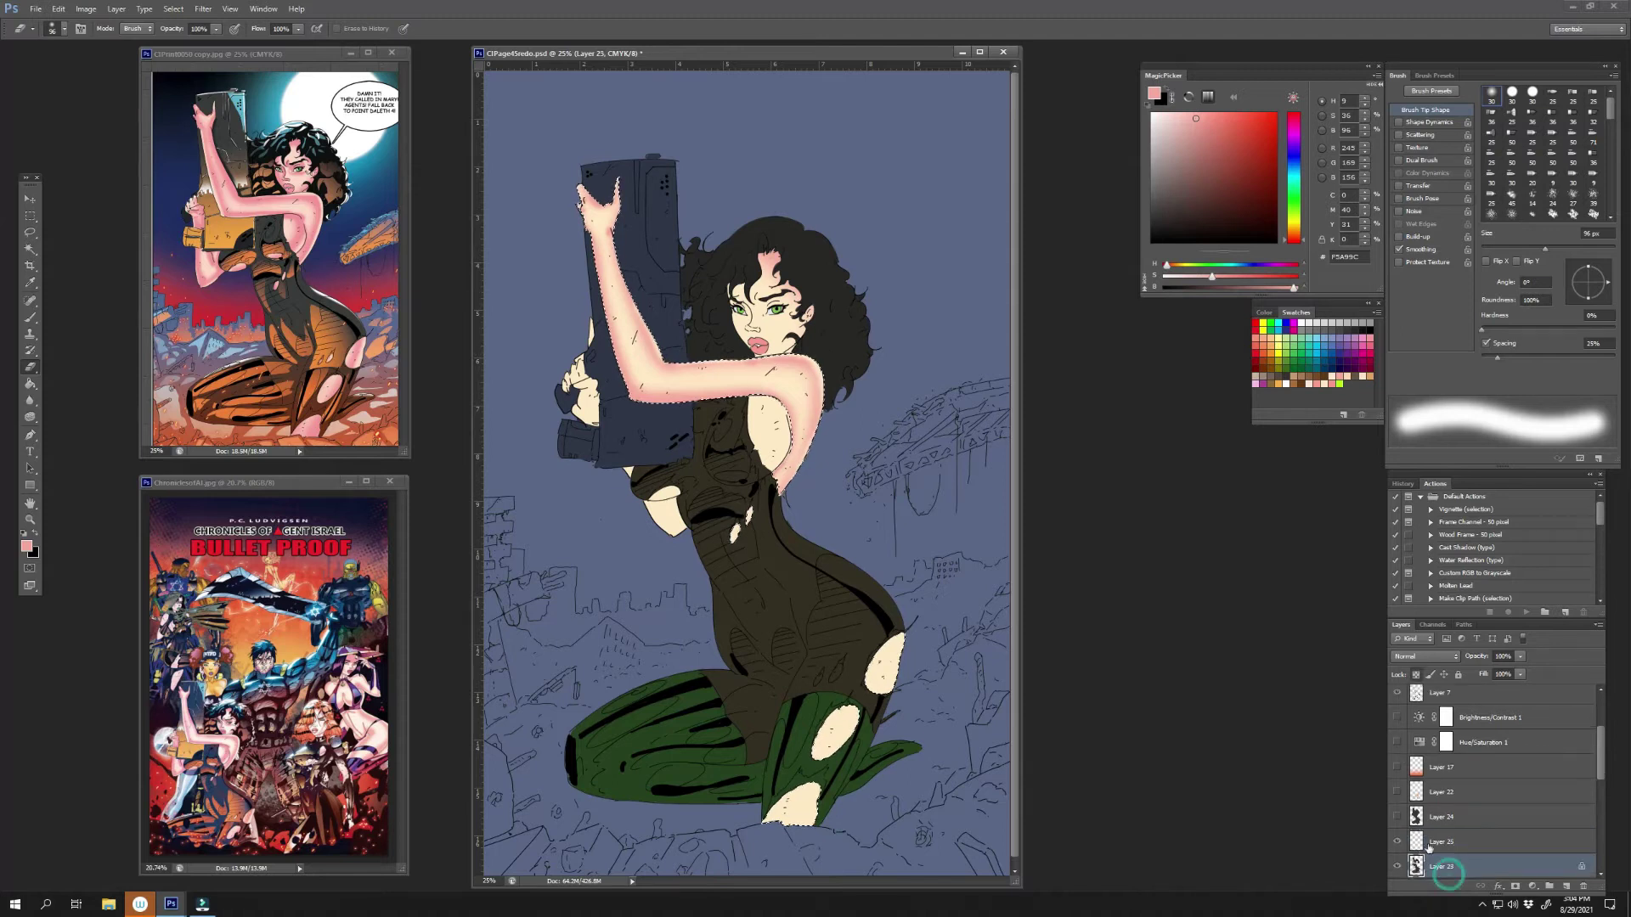
# - Clear the arm selection and enlarge the brush to about 500 px for broad shading
pyautogui.press('l')
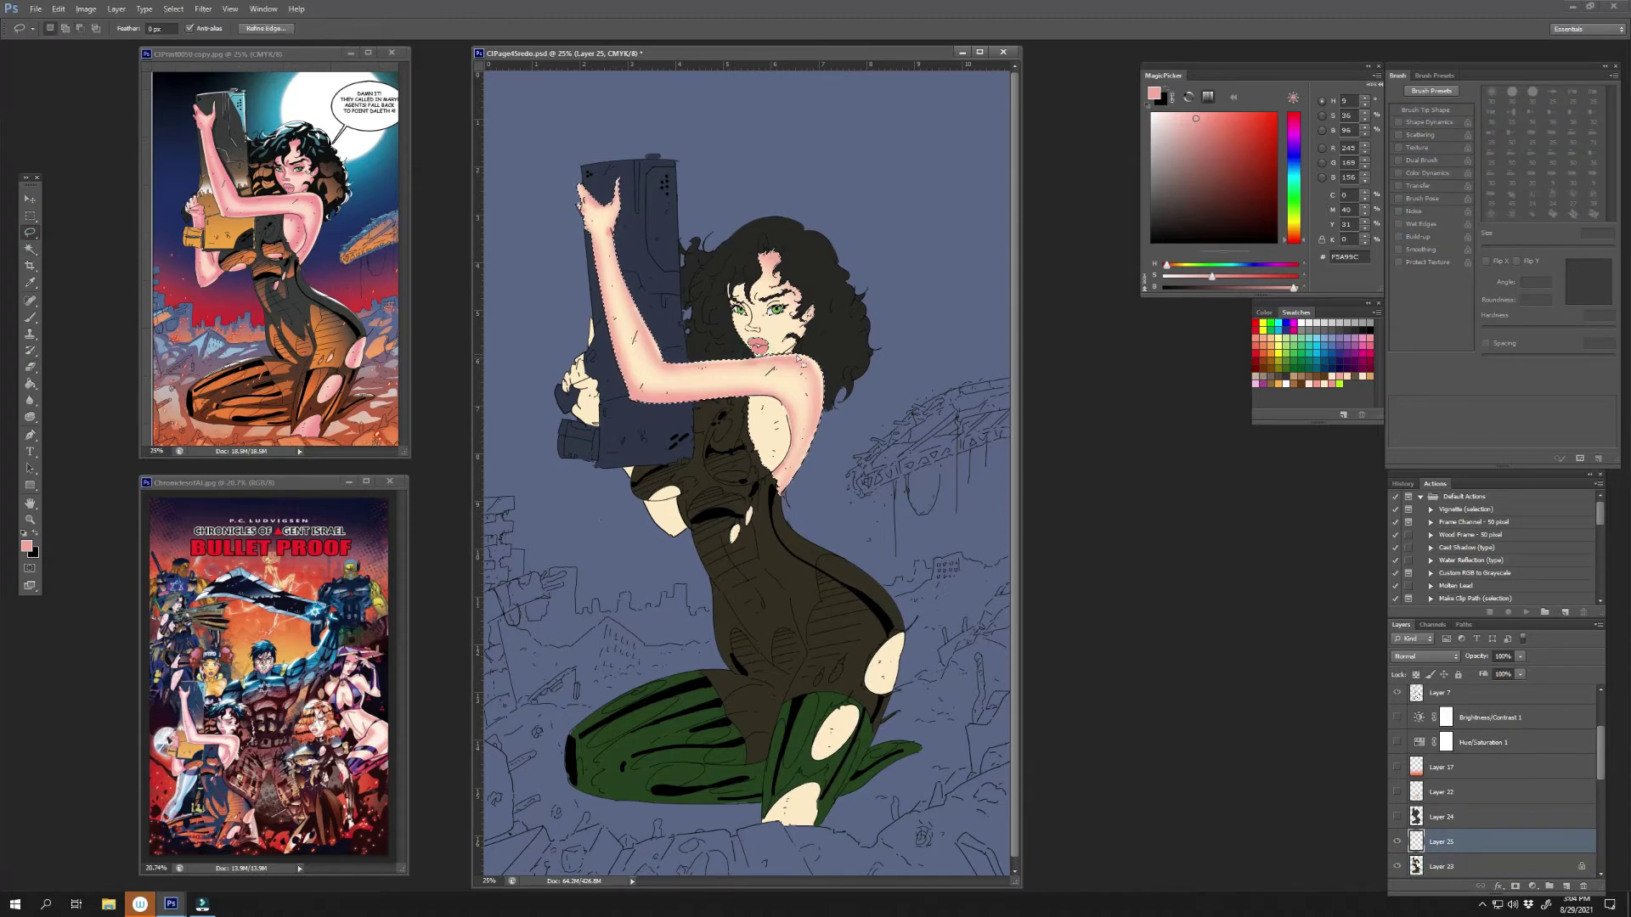
pyautogui.hotkey('shift', 'l')
pyautogui.hotkey('ctrl', 'd')
pyautogui.rightClick(30, 231)
pyautogui.click(76, 225)
pyautogui.press('b')
pyautogui.rightClick(822, 341)
pyautogui.press('Escape')
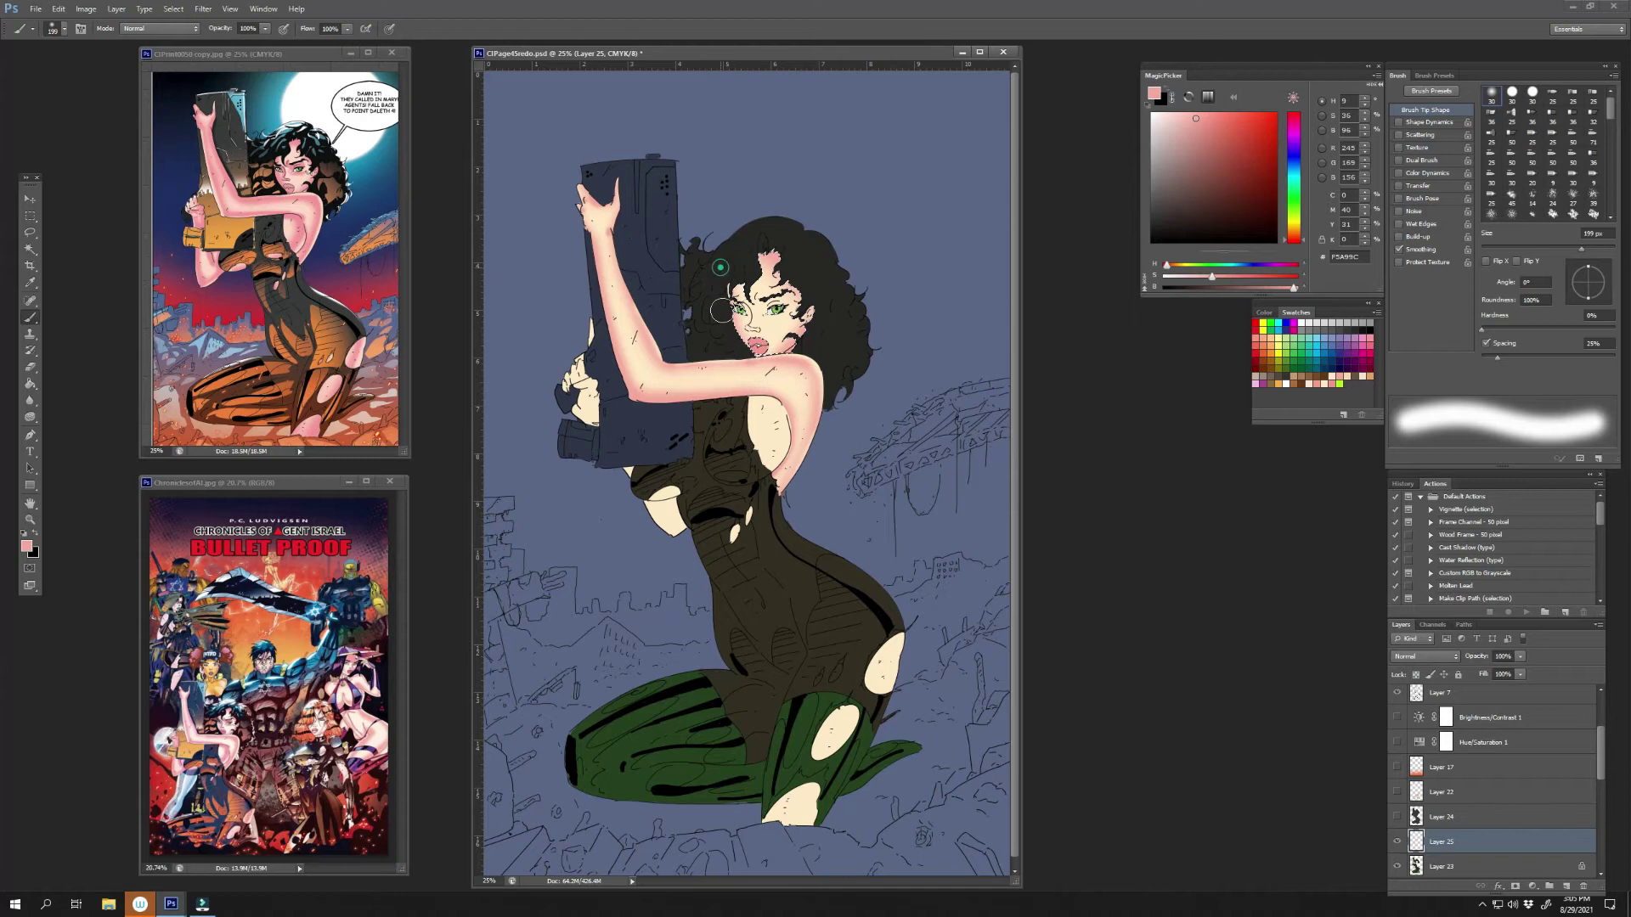
pyautogui.rightClick(823, 341)
pyautogui.moveTo(850, 375)
pyautogui.mouseDown()
pyautogui.moveTo(905, 375)
pyautogui.moveTo(857, 332)
pyautogui.mouseUp()
pyautogui.press('Return')
# - Refine the skin shading with a 40 px, then 24 px brush
pyautogui.rightClick(860, 257)
pyautogui.press('Return')
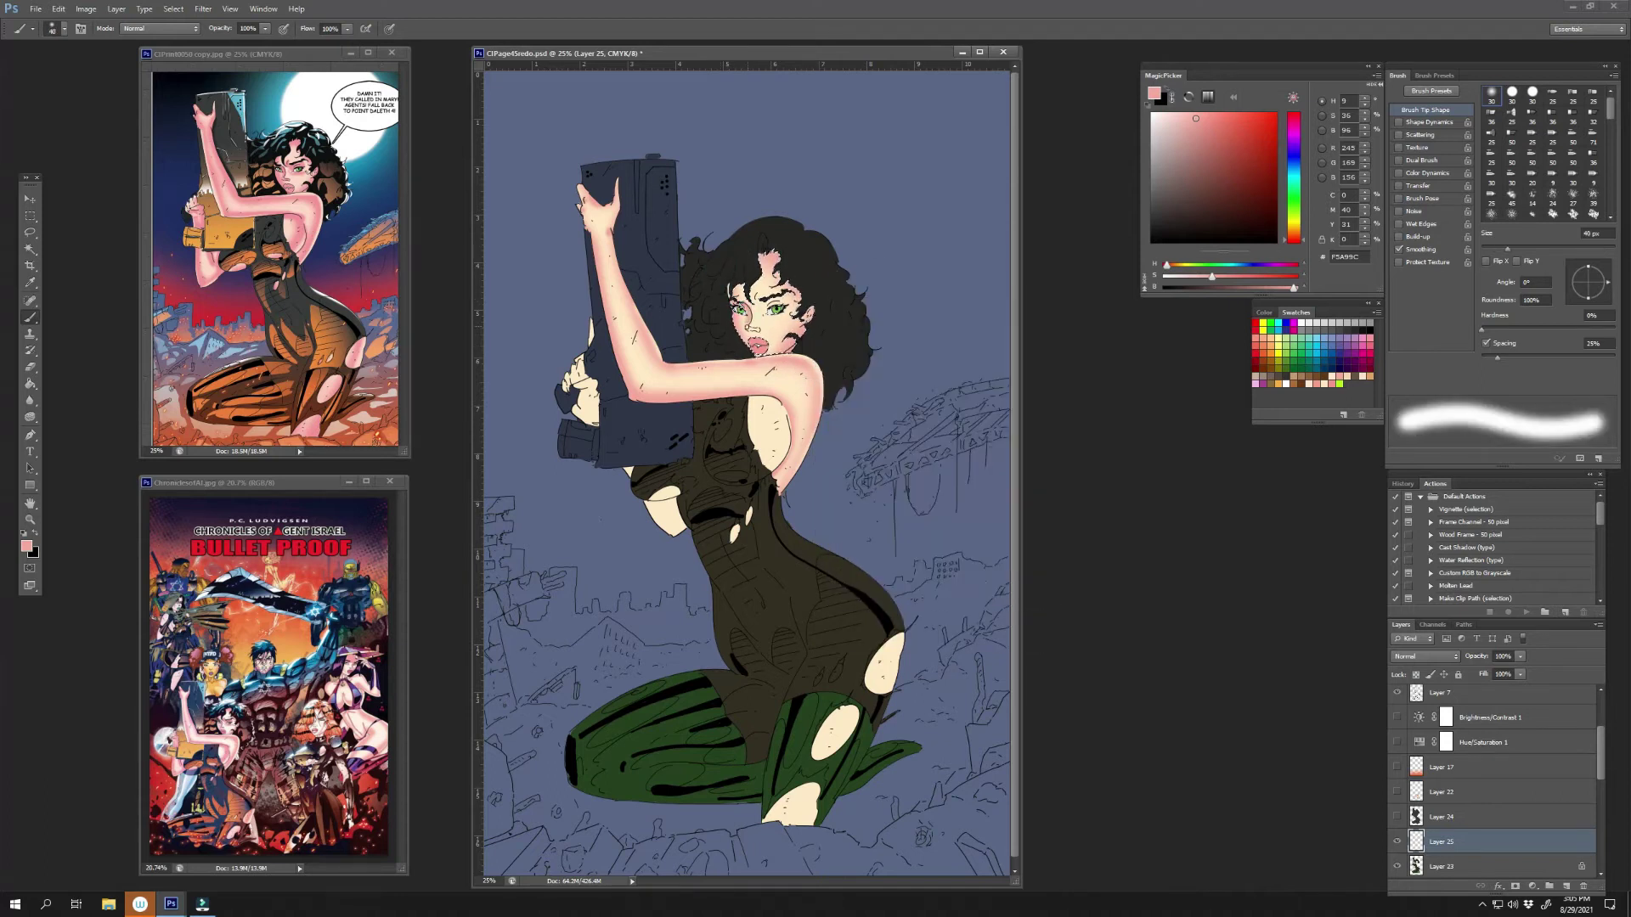
pyautogui.rightClick(762, 313)
pyautogui.moveTo(759, 388); pyautogui.dragTo(751, 388)
pyautogui.press('Return')
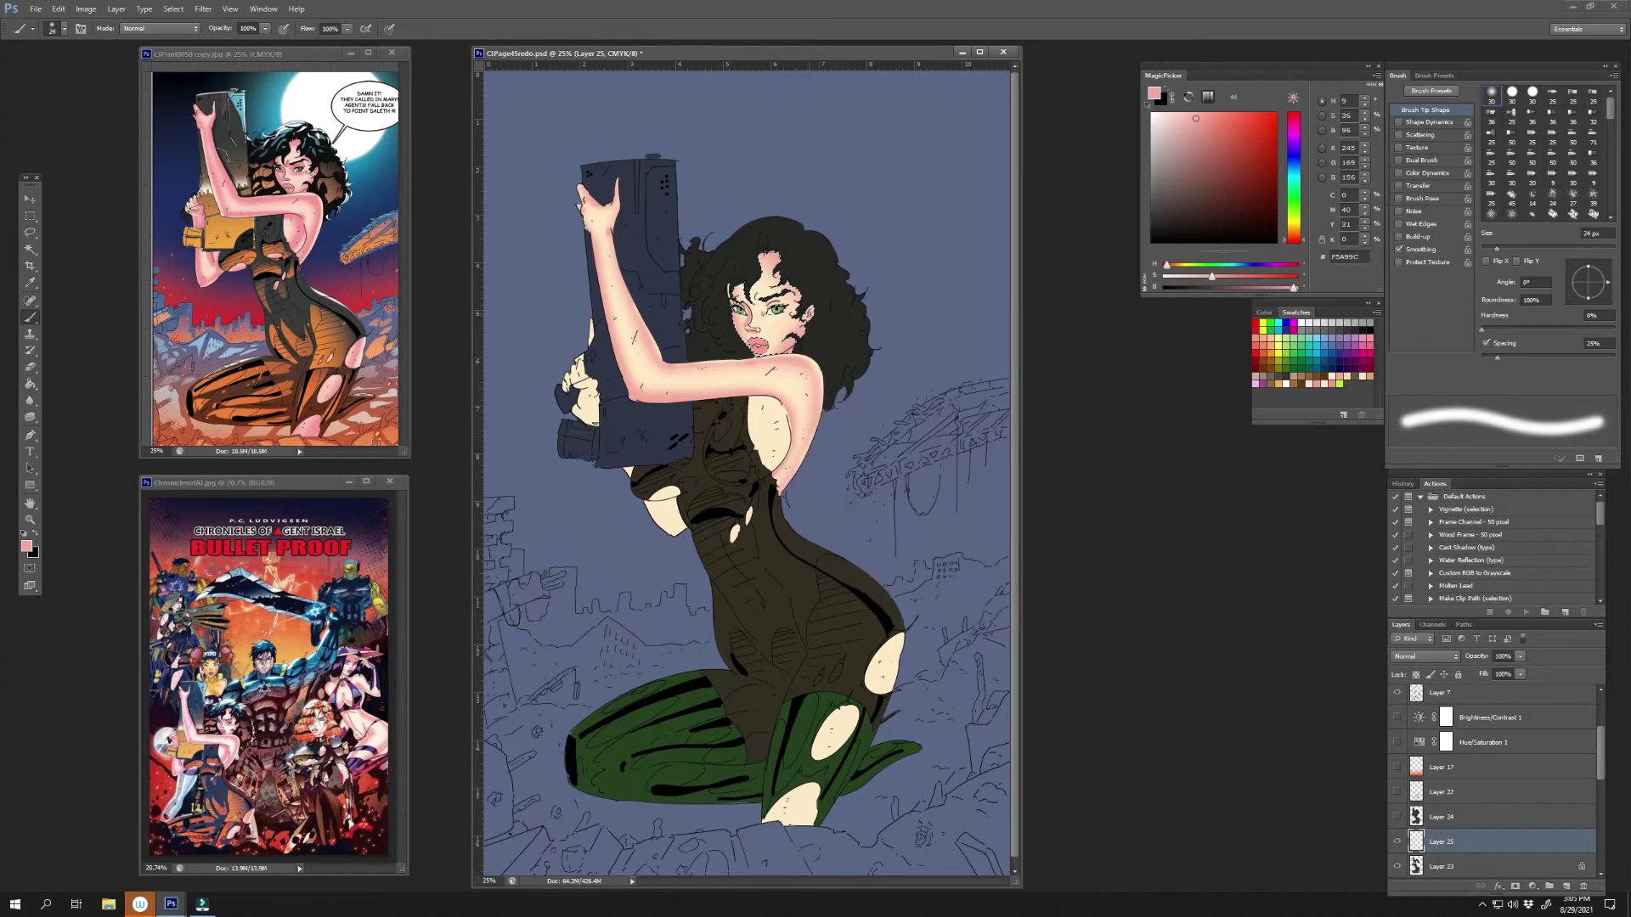
pyautogui.rightClick(840, 340)
pyautogui.press('Return')
# - Touch up the shading with eraser and brush, enlarging the brush to about 195 px
pyautogui.press('e')
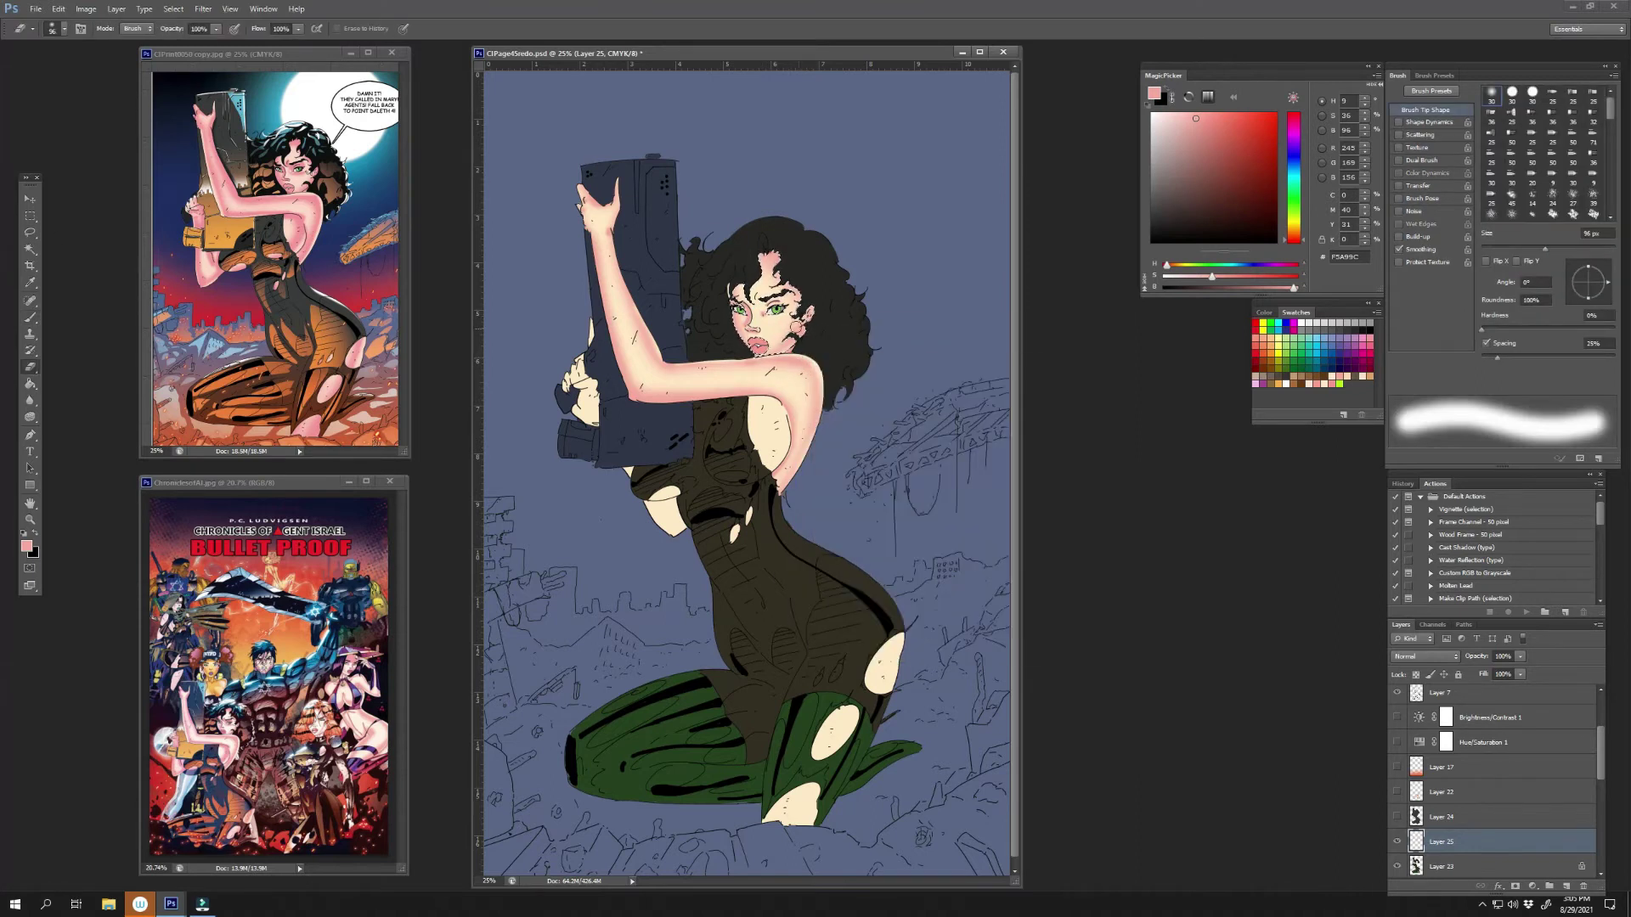
pyautogui.press('b')
pyautogui.rightClick(790, 293)
pyautogui.press('Return')
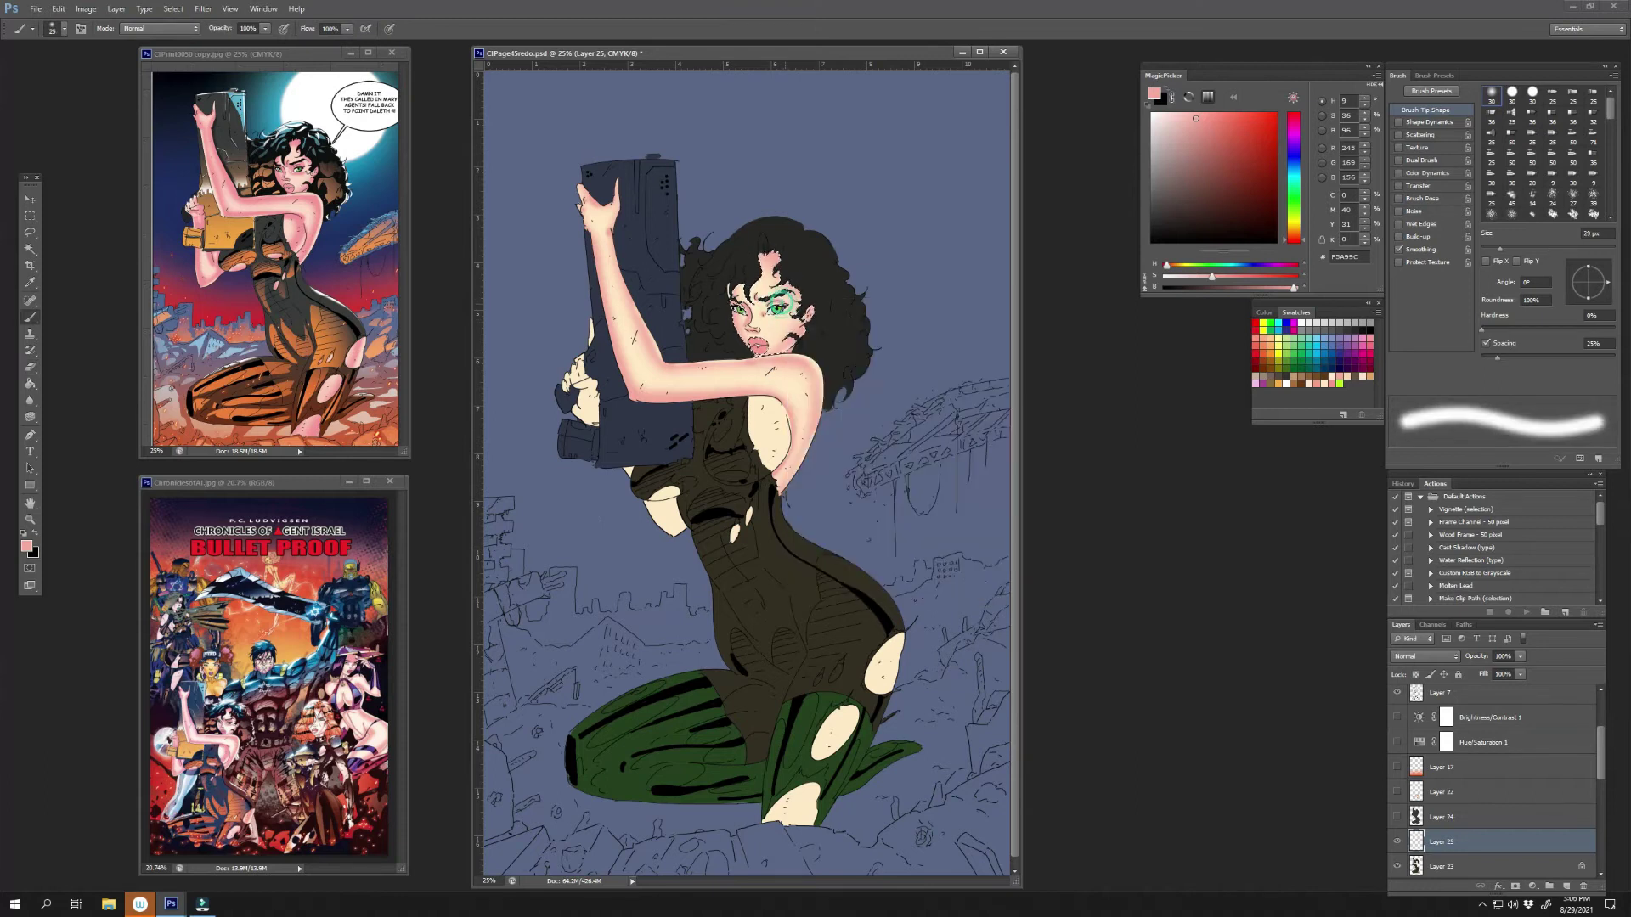
pyautogui.scroll(3, 770, 311)
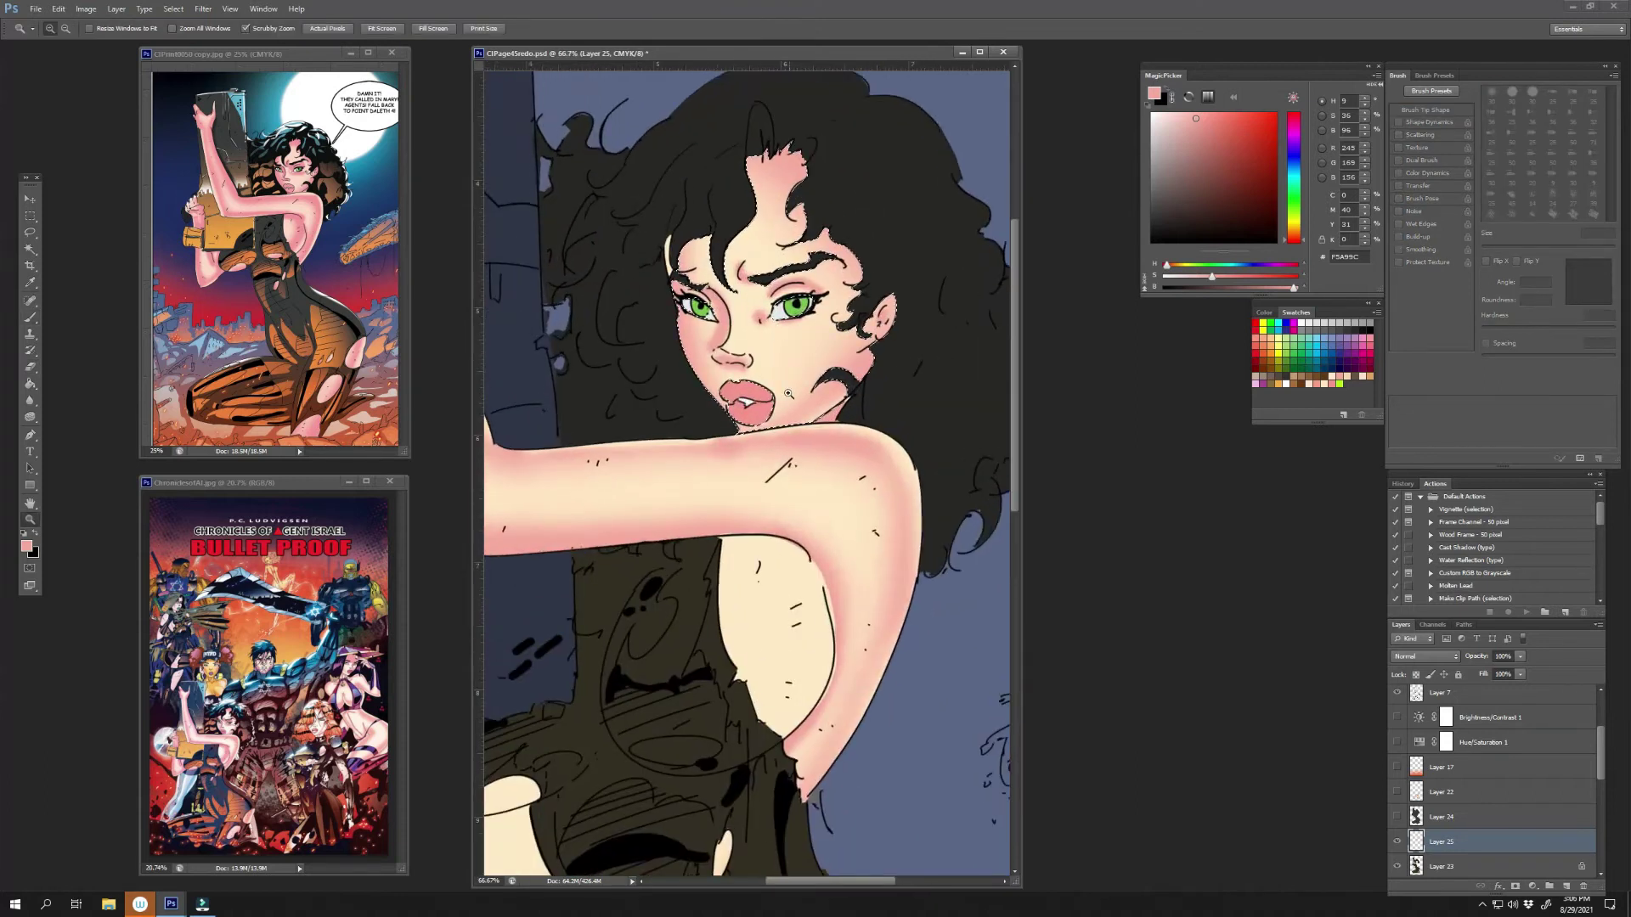
pyautogui.rightClick(777, 395)
pyautogui.moveTo(803, 419); pyautogui.dragTo(861, 420)
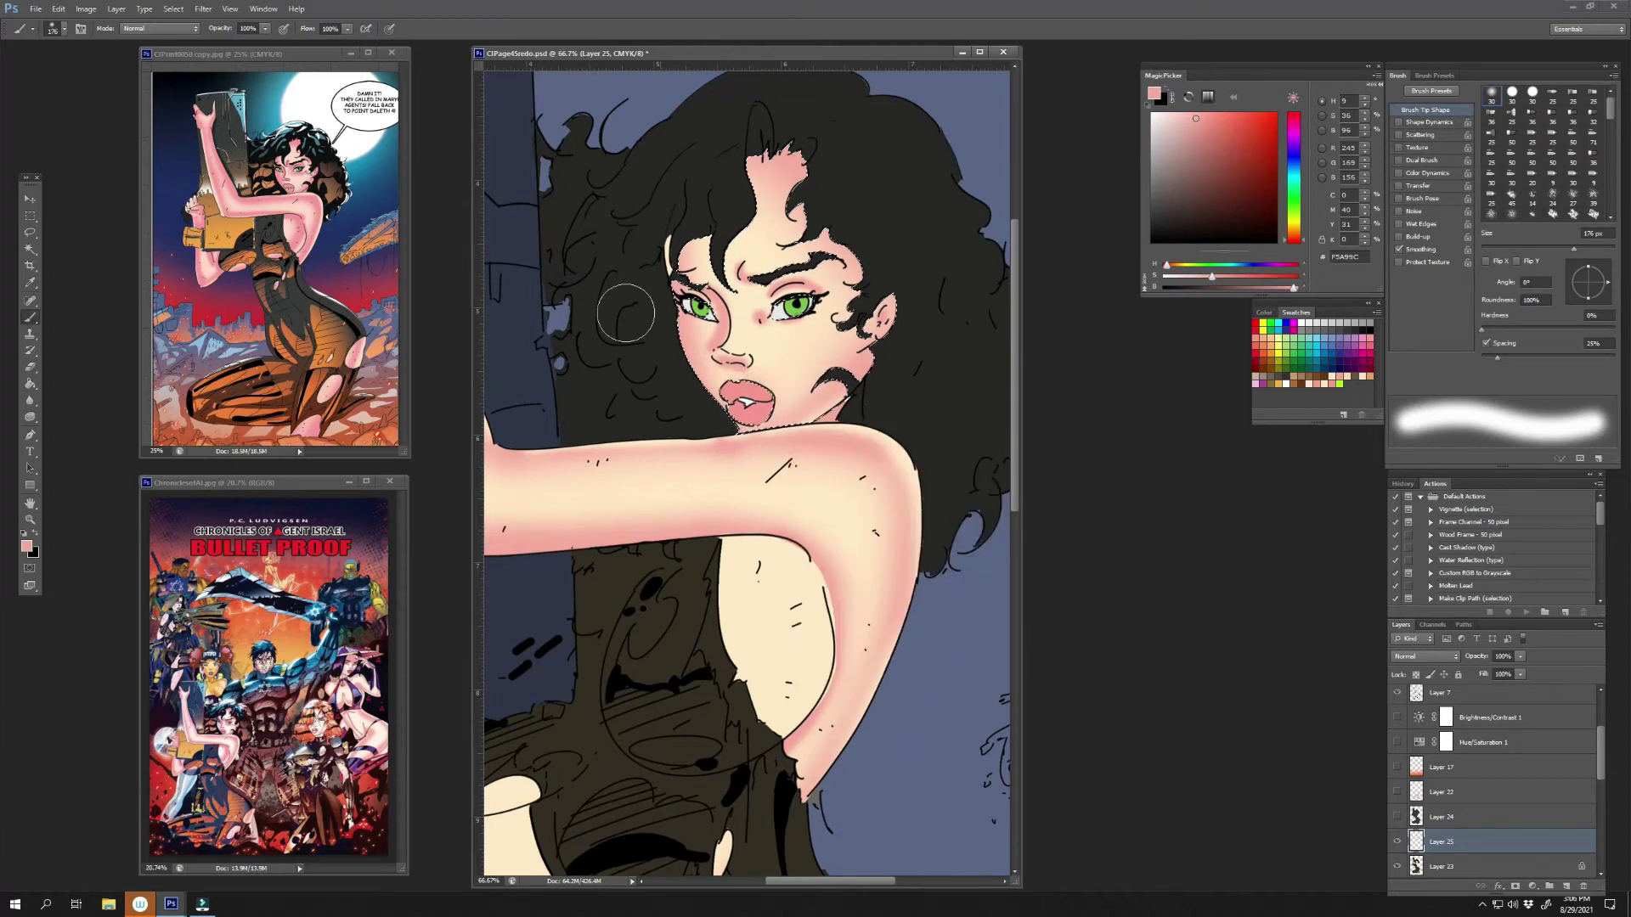
# - Lasso the area around the right eye and shade it with a 127 px brush
pyautogui.press('l')
pyautogui.moveTo(752, 285); pyautogui.dragTo(751, 321)
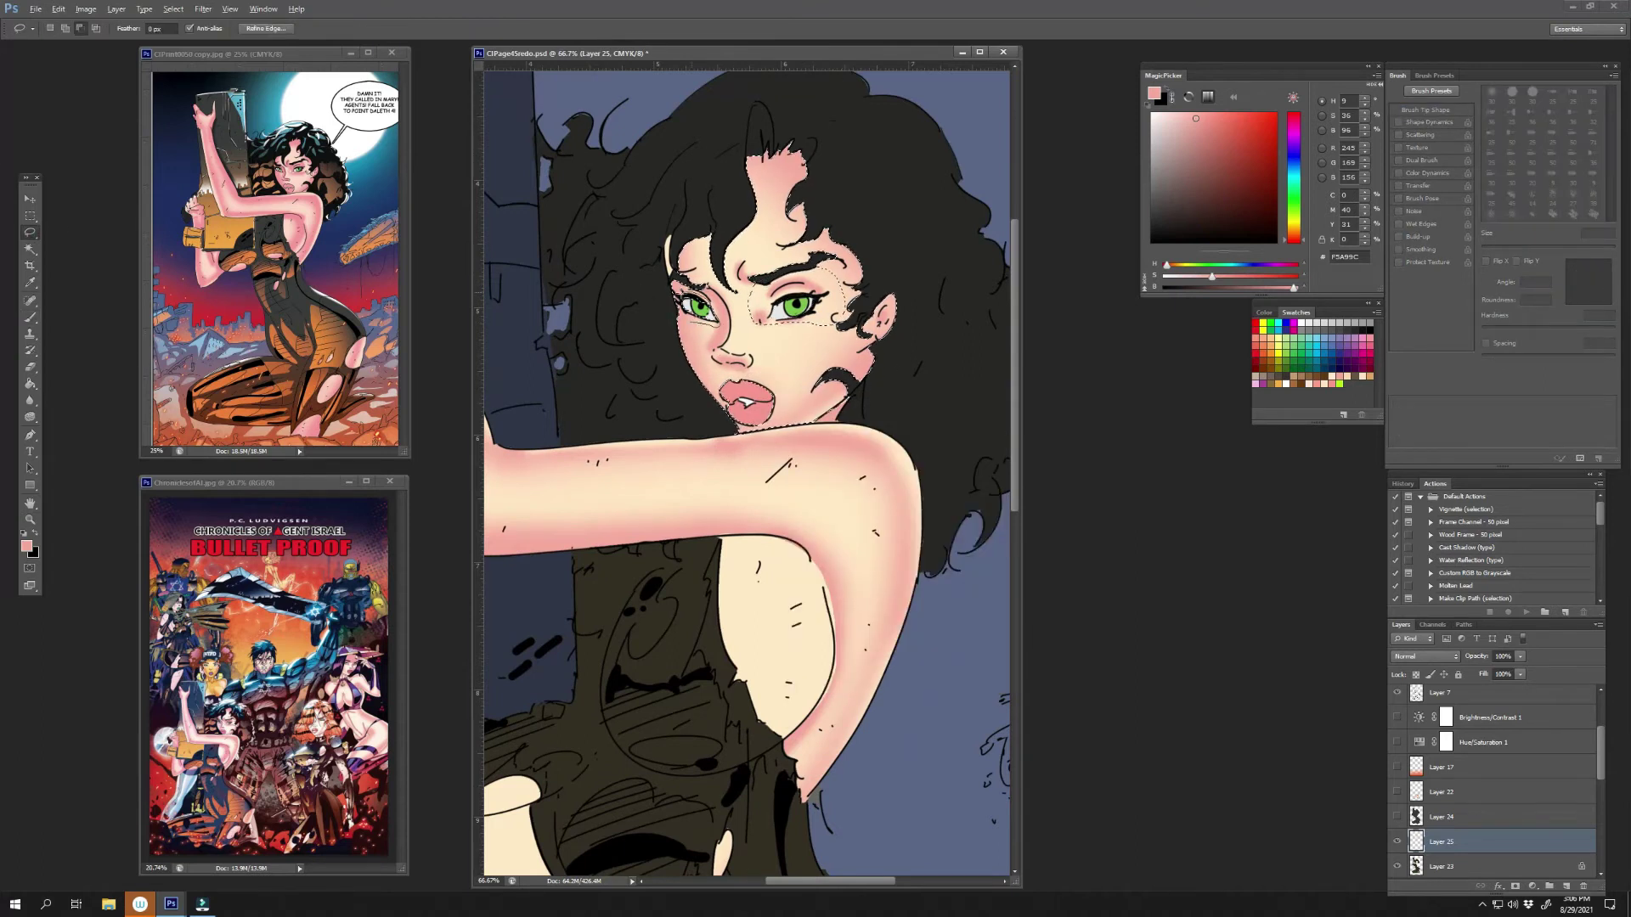
pyautogui.press('b')
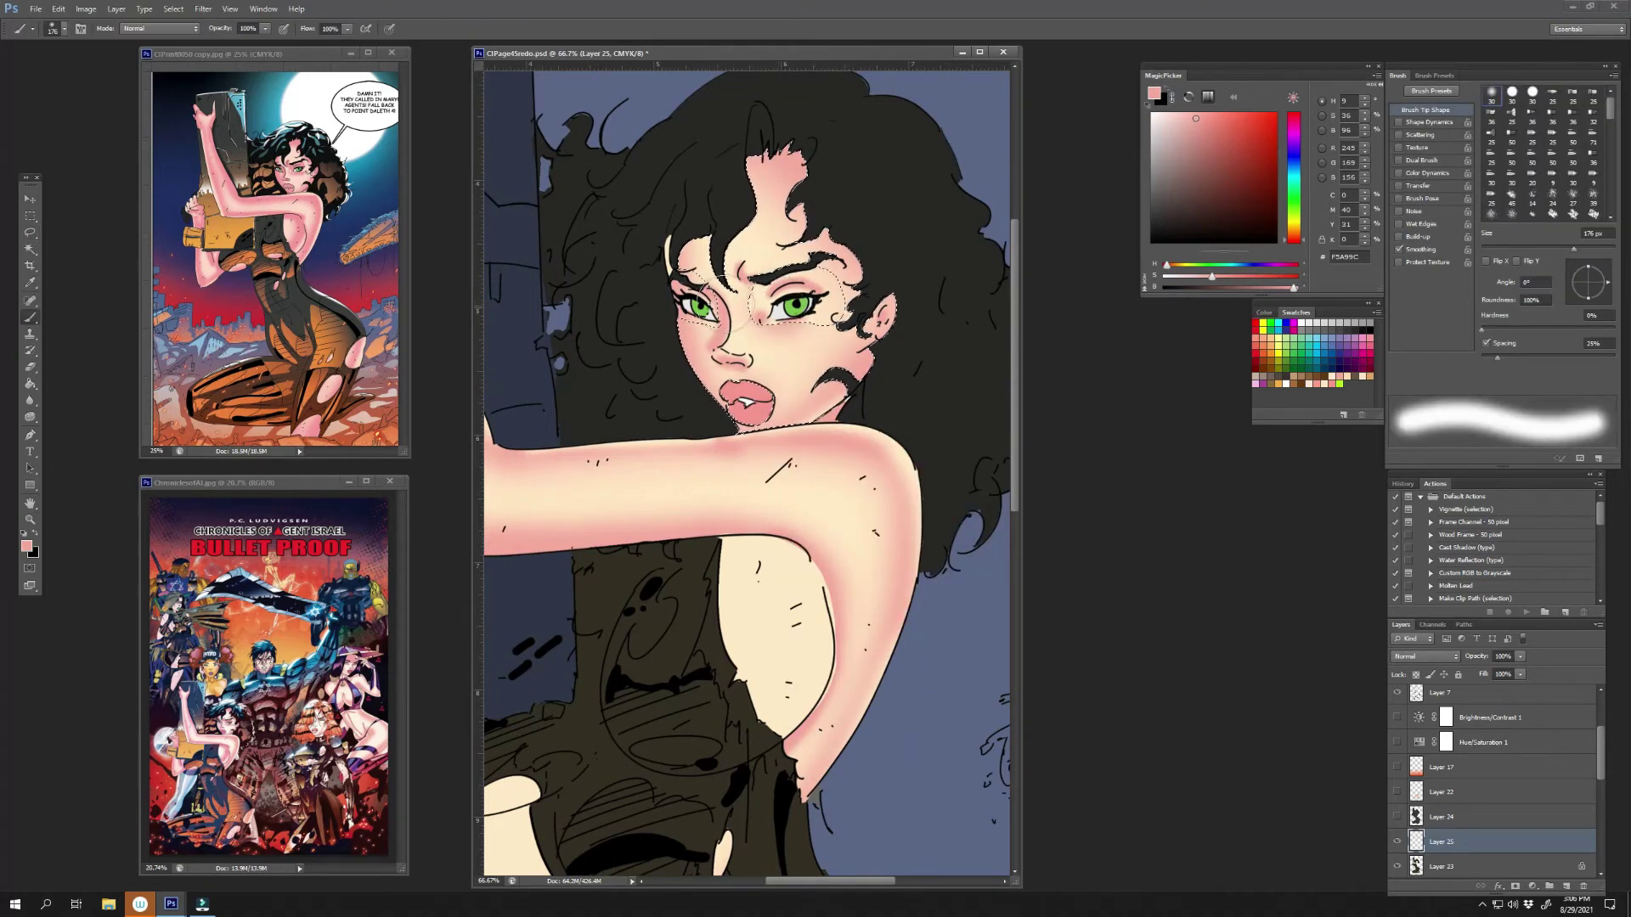
pyautogui.rightClick(868, 338)
pyautogui.moveTo(922, 358); pyautogui.dragTo(908, 358)
pyautogui.press('Return')
pyautogui.hotkey('ctrl', '0')
pyautogui.press('l')
pyautogui.click(920, 308)
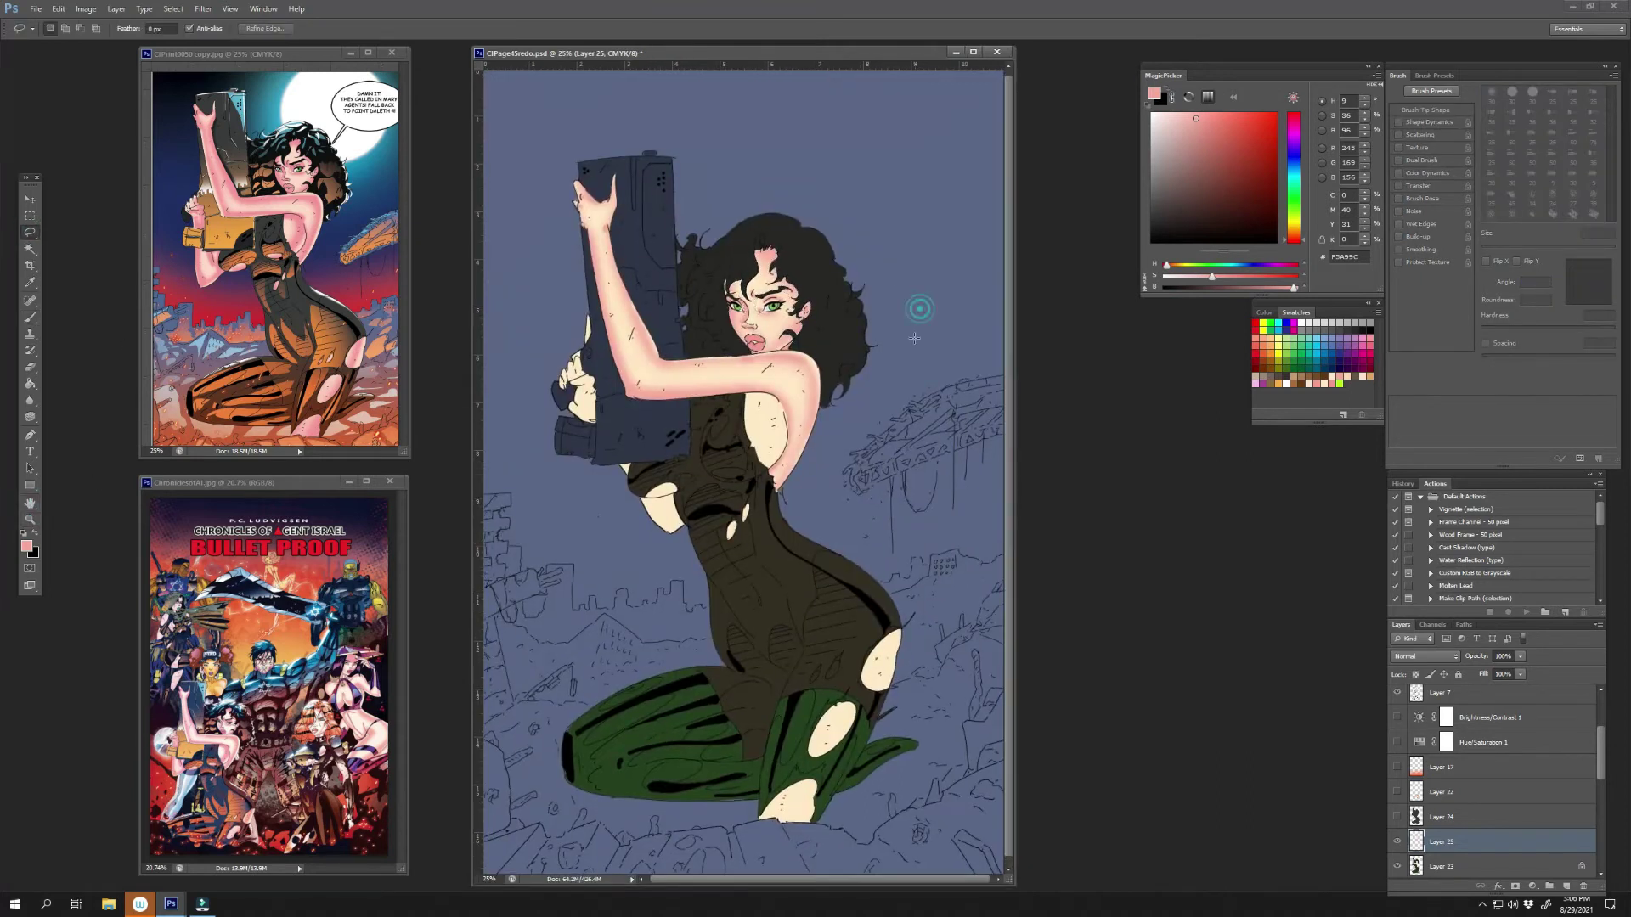
# - Switch to Magnetic Lasso selection and review the brush size options
pyautogui.rightClick(31, 240)
pyautogui.click(85, 260)
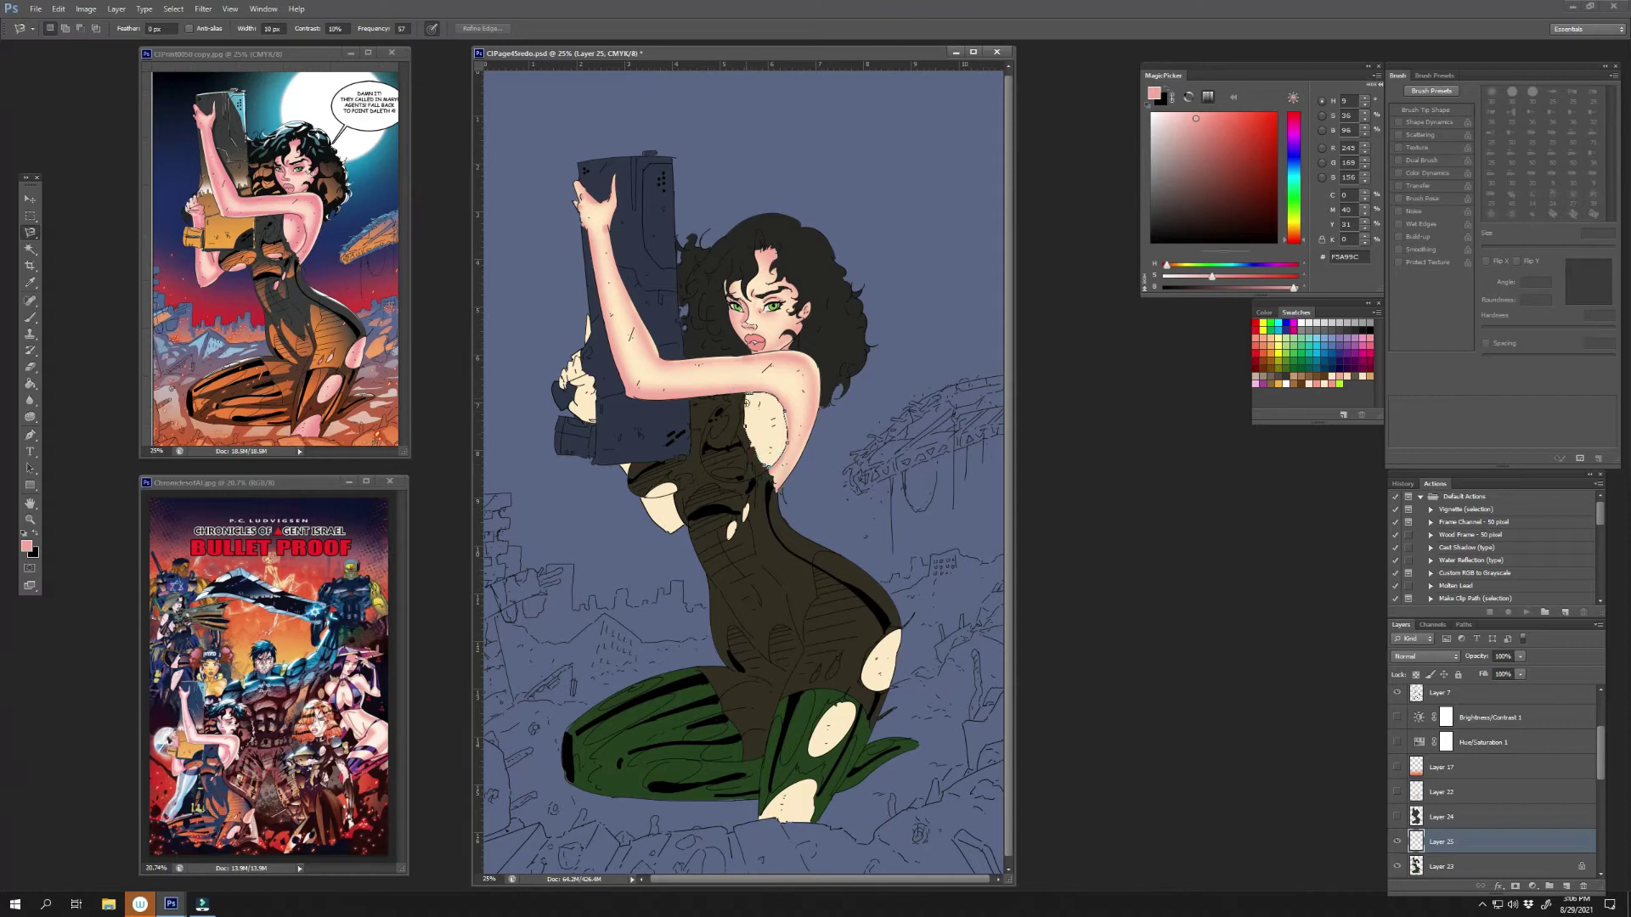
pyautogui.press('b')
pyautogui.rightClick(803, 414)
pyautogui.press('Return')
pyautogui.rightClick(804, 415)
pyautogui.press('Return')
# - Review the eraser size, then shrink the brush to 69 px
pyautogui.press('e')
pyautogui.rightClick(820, 437)
pyautogui.press('Return')
pyautogui.rightClick(785, 469)
pyautogui.press('Return')
pyautogui.press('b')
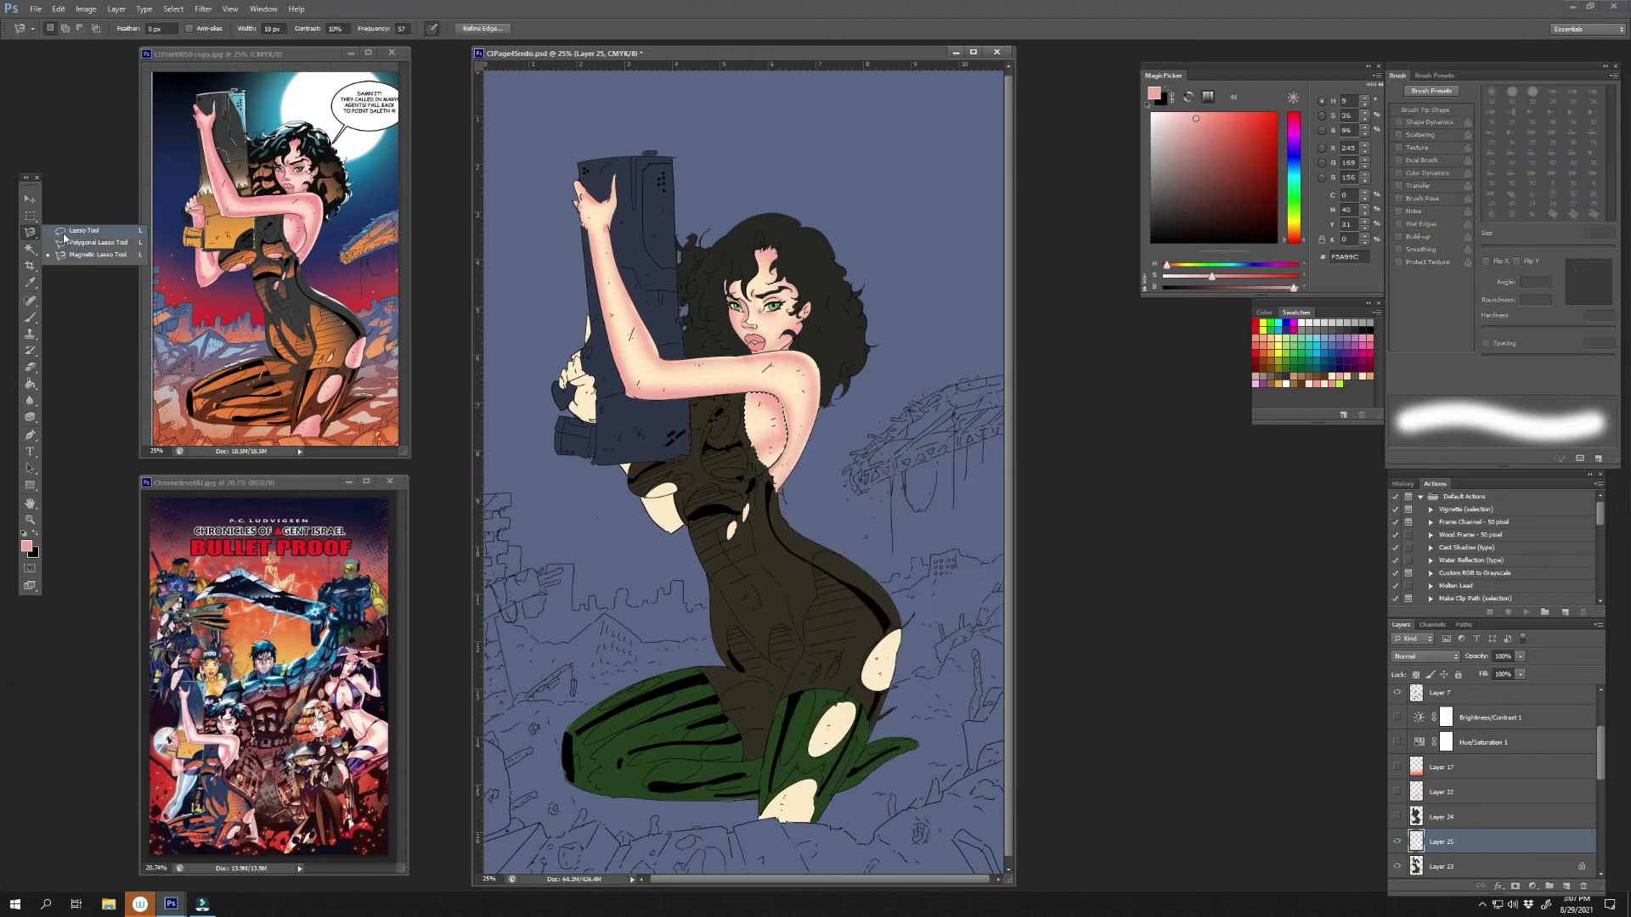
pyautogui.moveTo(783, 414); pyautogui.dragTo(778, 406)
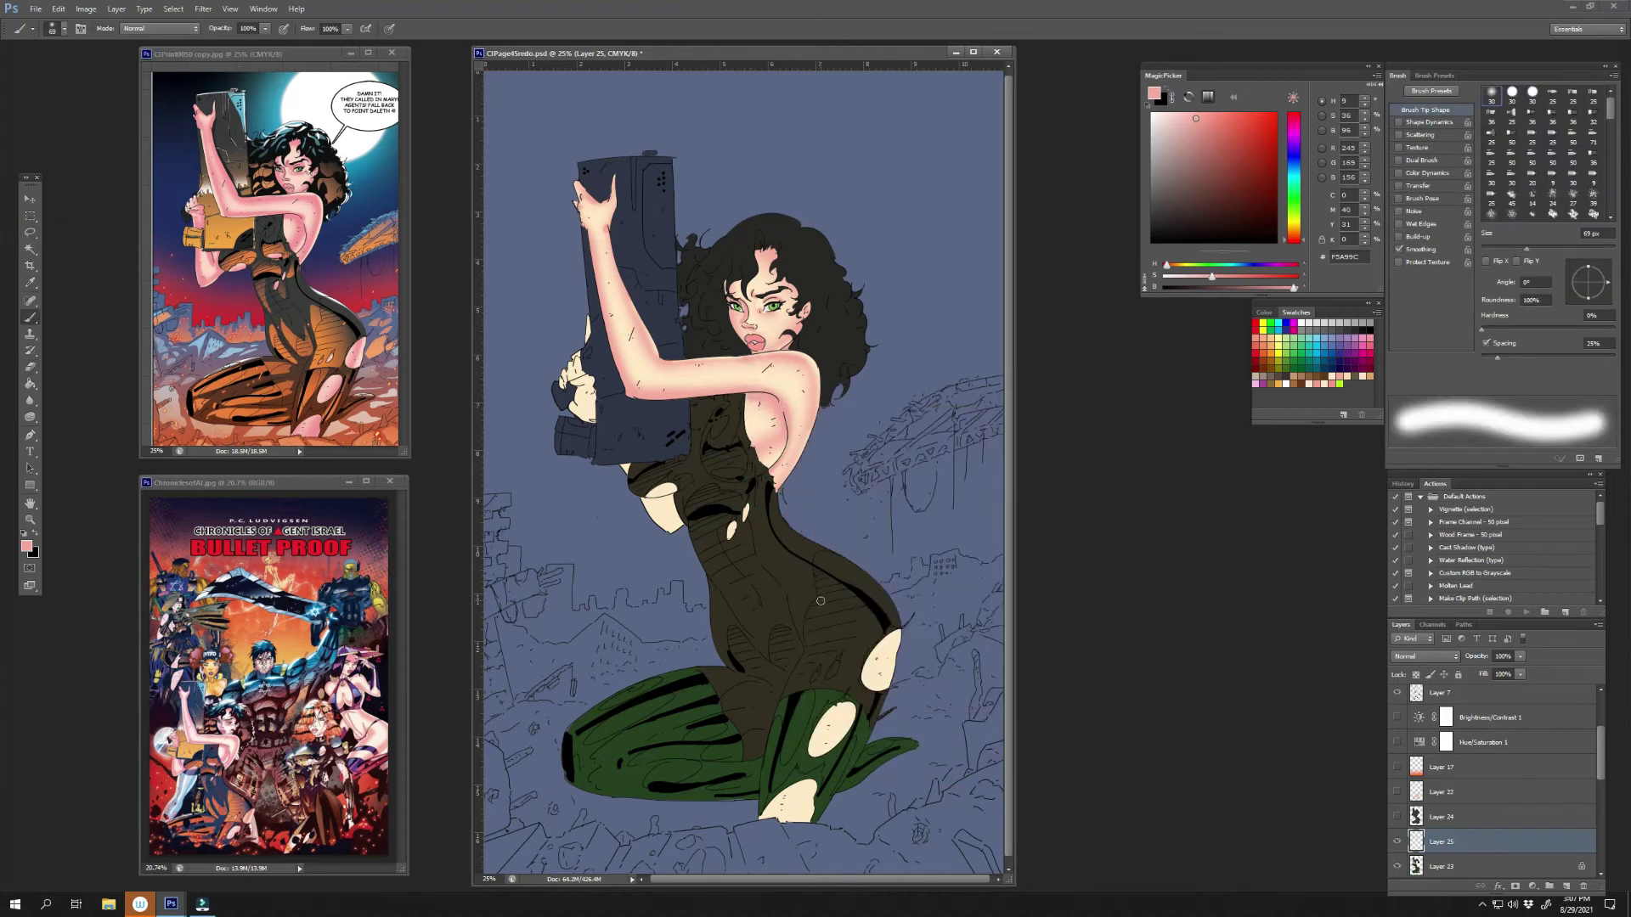
# - Magic-wand the hand and arm skin on Layer 23, then return to Layer 25
pyautogui.keyDown('ctrl'); pyautogui.click(1462, 841); pyautogui.keyUp('ctrl')
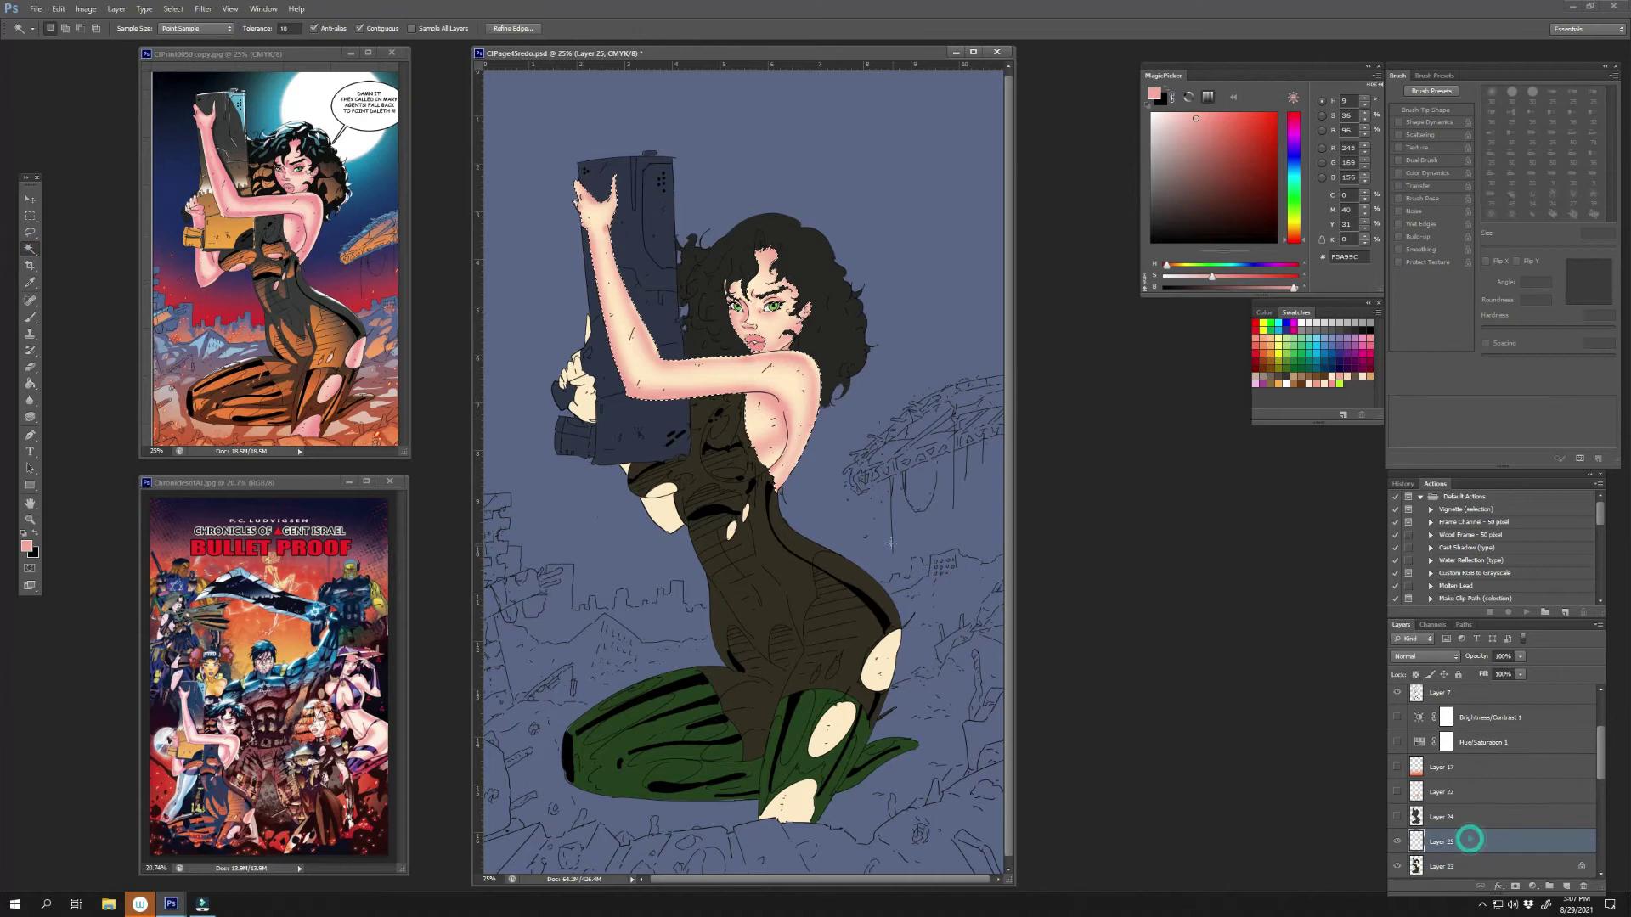
pyautogui.hotkey('alt', '[')
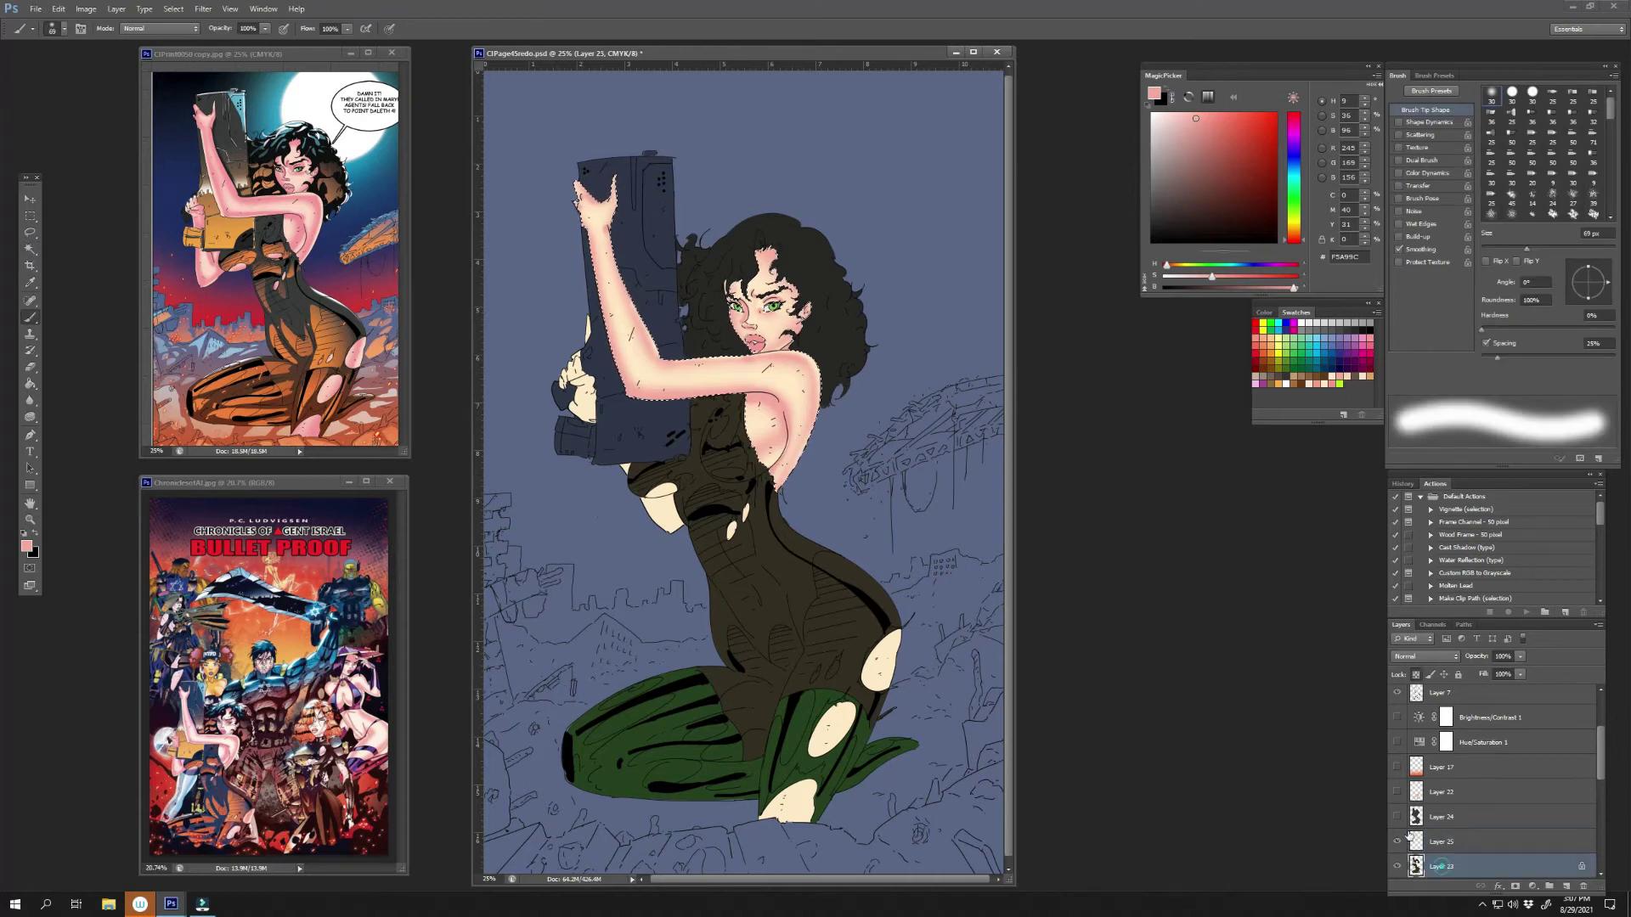
pyautogui.hotkey('ctrl', 'd')
pyautogui.press('w')
pyautogui.click(589, 404)
pyautogui.press('b')
pyautogui.hotkey('alt', ']')
# - Paint pink skin colour over the hand beside the gun with a smaller brush
pyautogui.rightClick(695, 544)
pyautogui.press('Escape')
pyautogui.moveTo(582, 391); pyautogui.dragTo(603, 376)
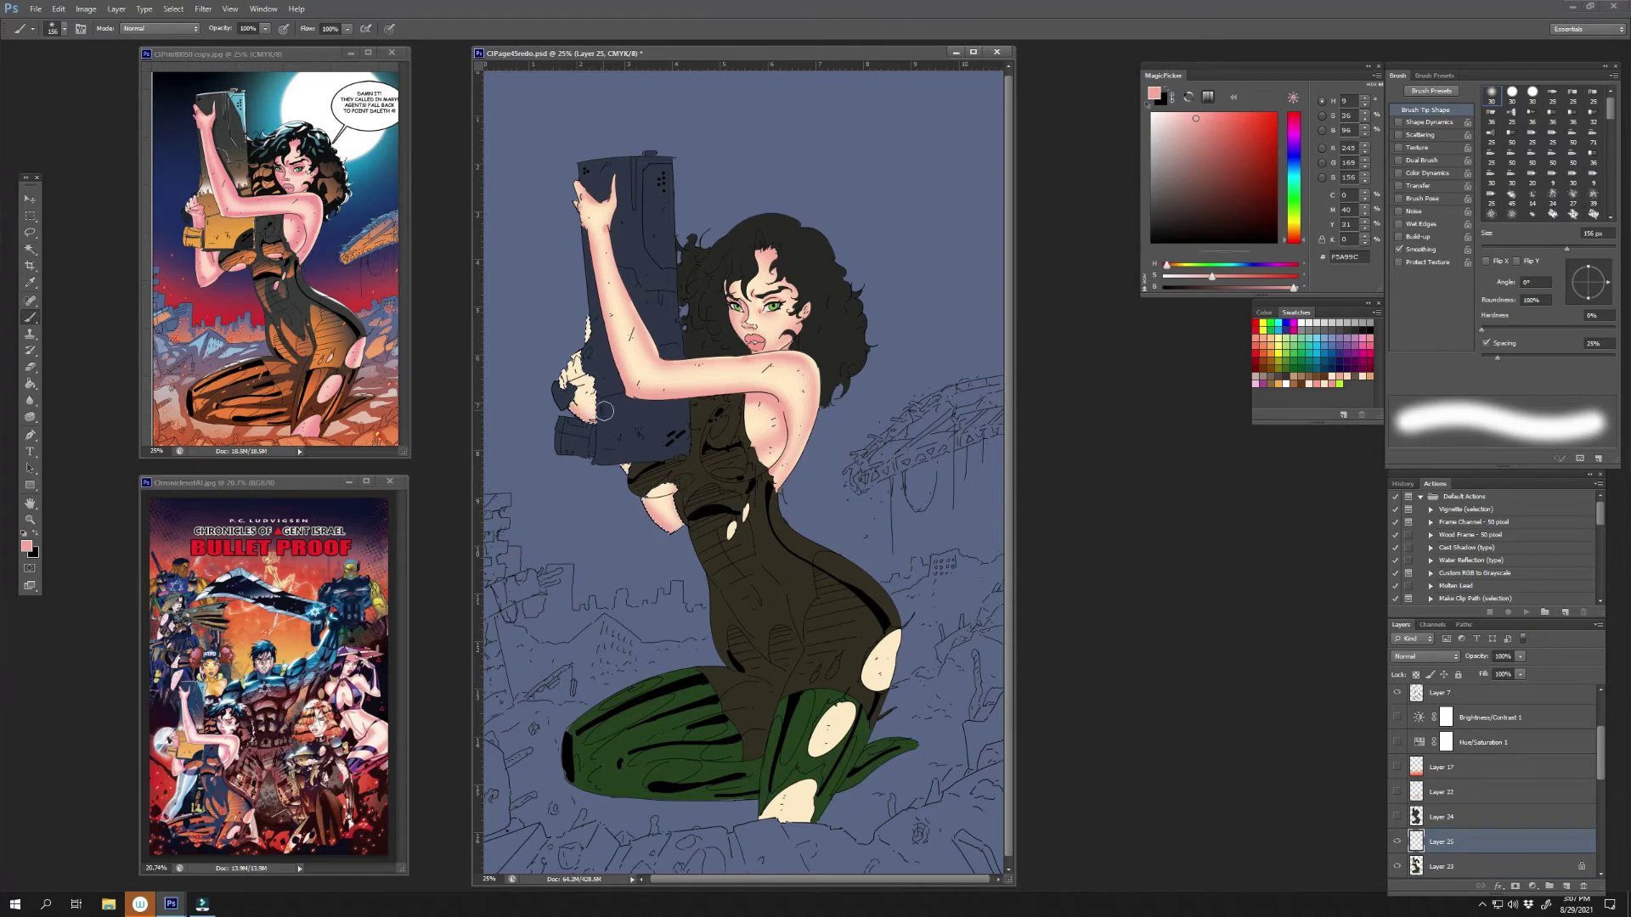
pyautogui.rightClick(610, 412)
pyautogui.moveTo(703, 444); pyautogui.dragTo(654, 442)
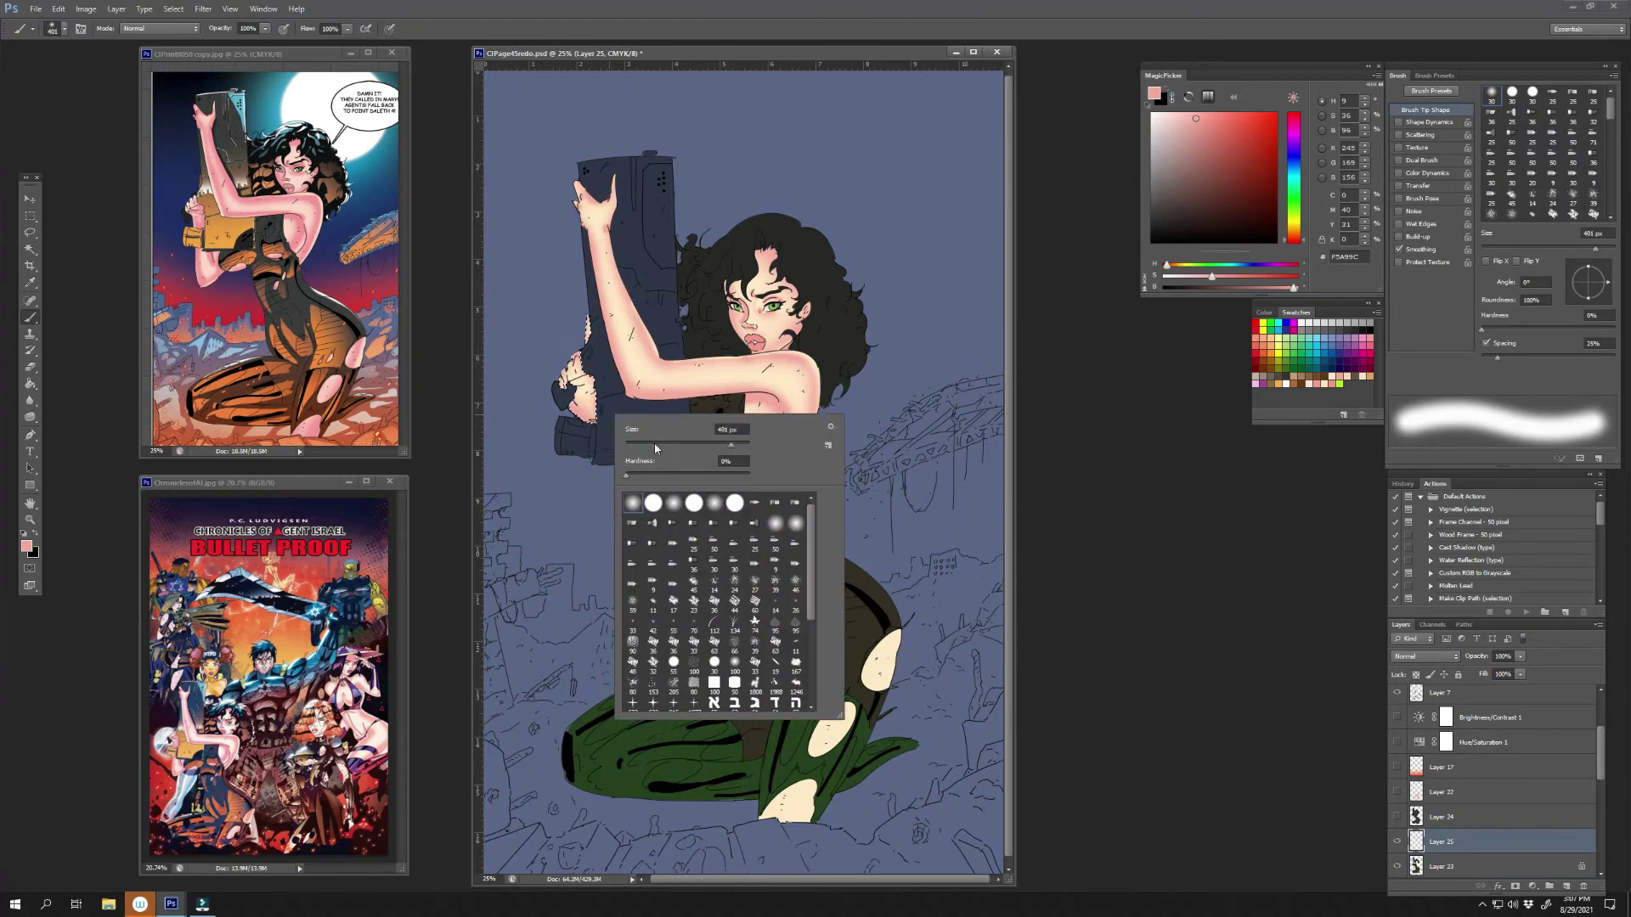
pyautogui.press('Escape')
pyautogui.moveTo(571, 386)
pyautogui.mouseDown()
pyautogui.moveTo(580, 404)
pyautogui.moveTo(591, 386)
pyautogui.mouseUp()
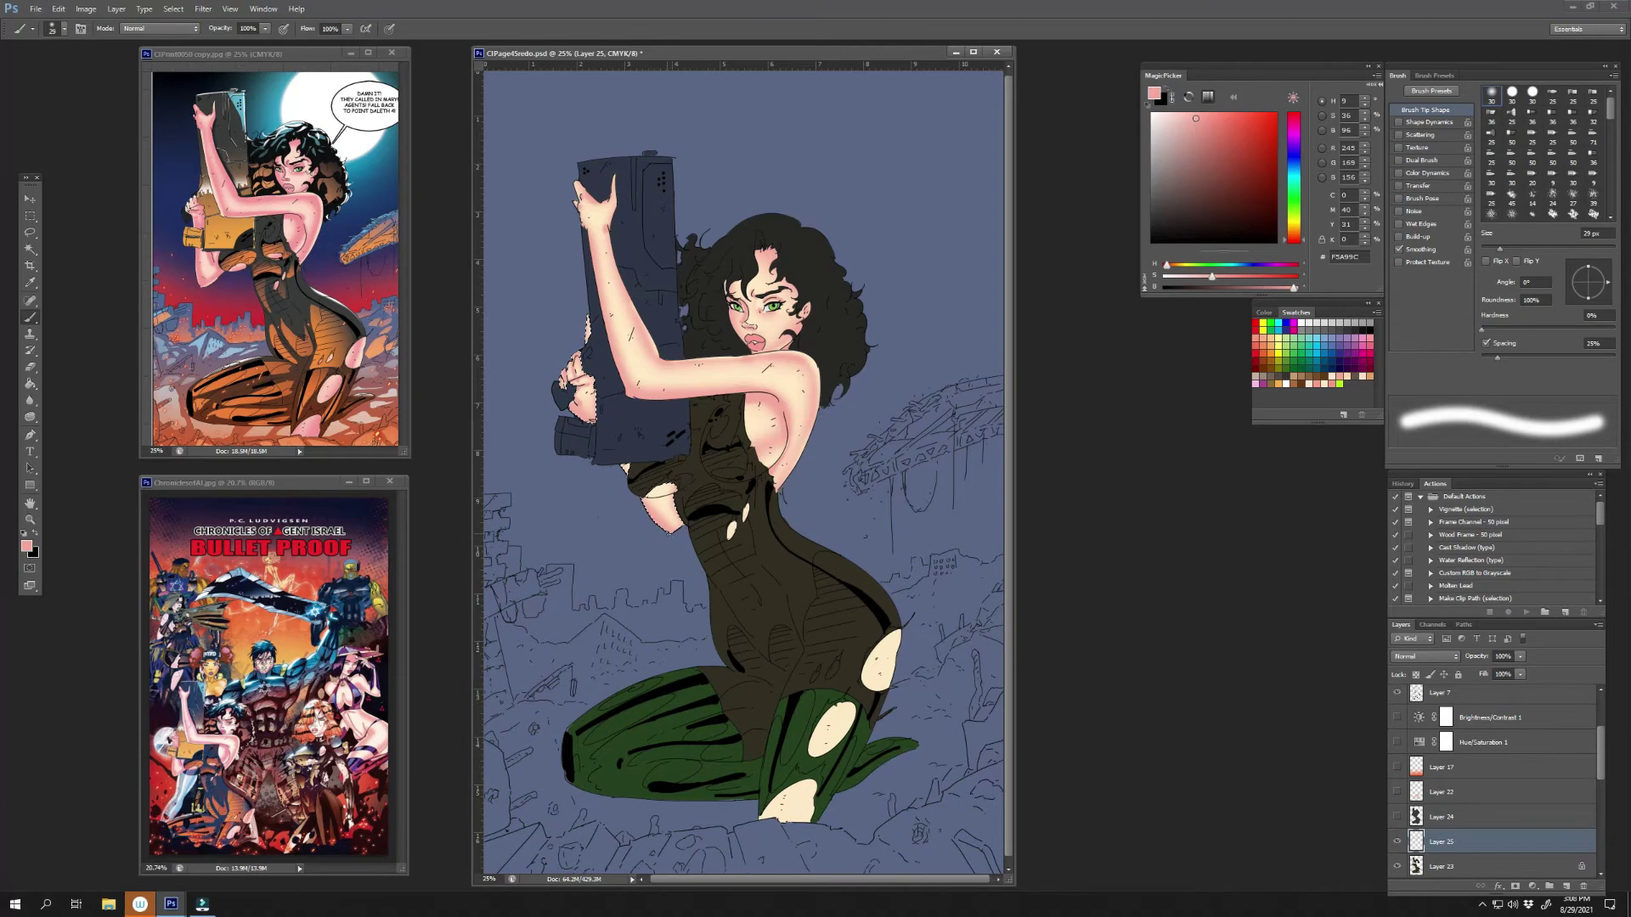
pyautogui.rightClick(705, 534)
pyautogui.press('Escape')
pyautogui.press('e')
pyautogui.press('b')
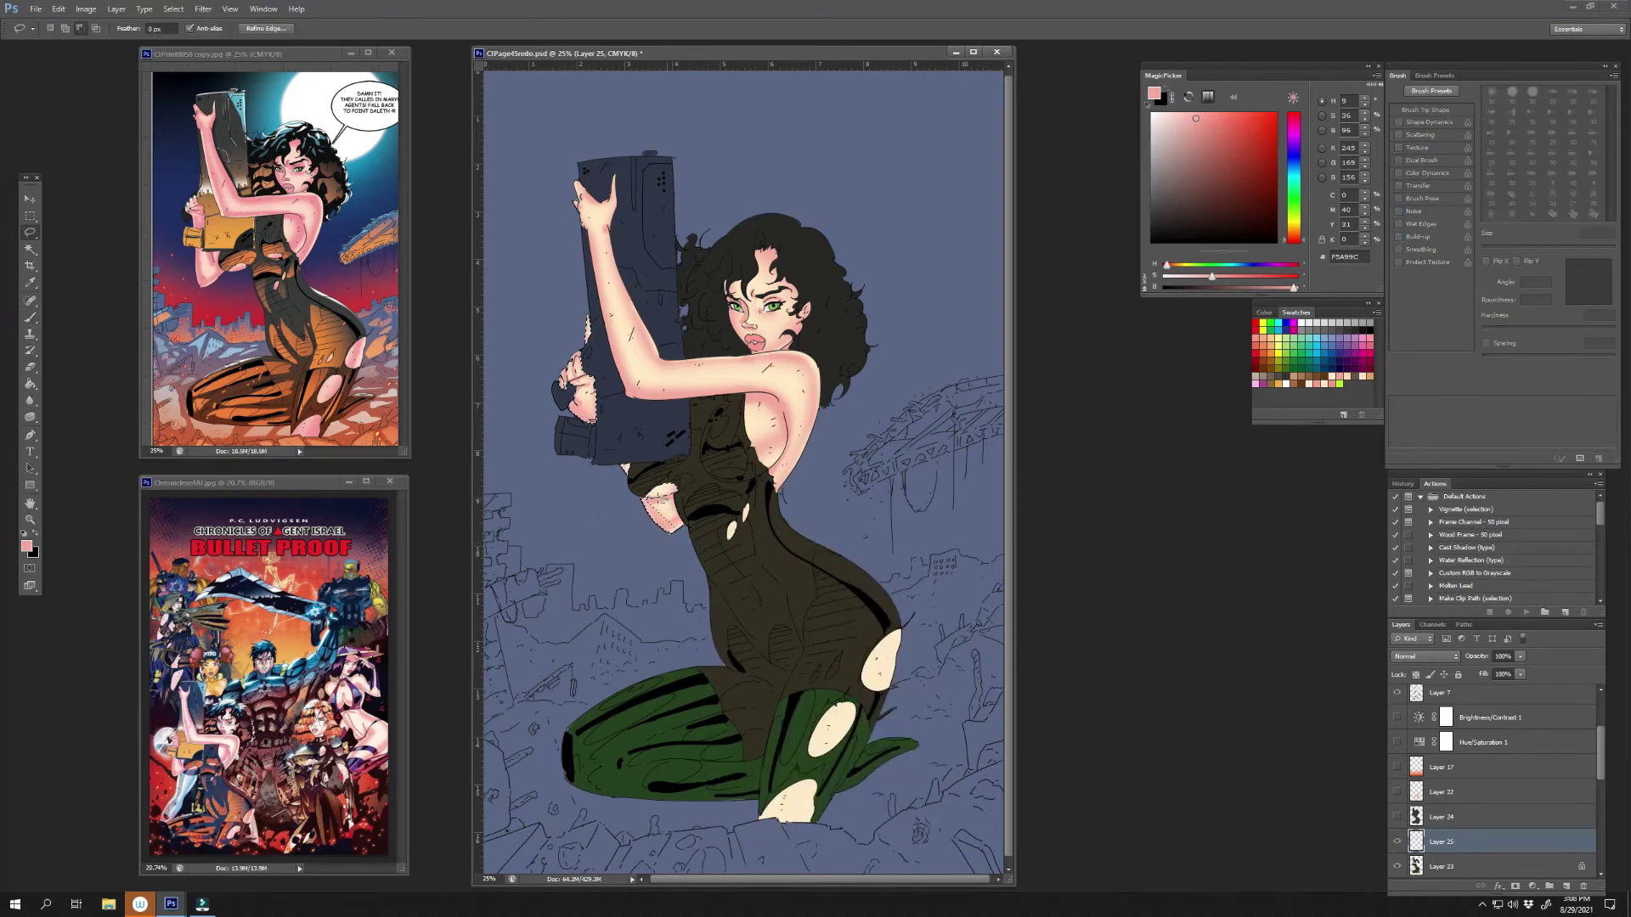
# - Magic-wand the unpainted skin patches on Layer 23 and return to Layer 25
pyautogui.rightClick(703, 510)
pyautogui.press('Escape')
pyautogui.press('w')
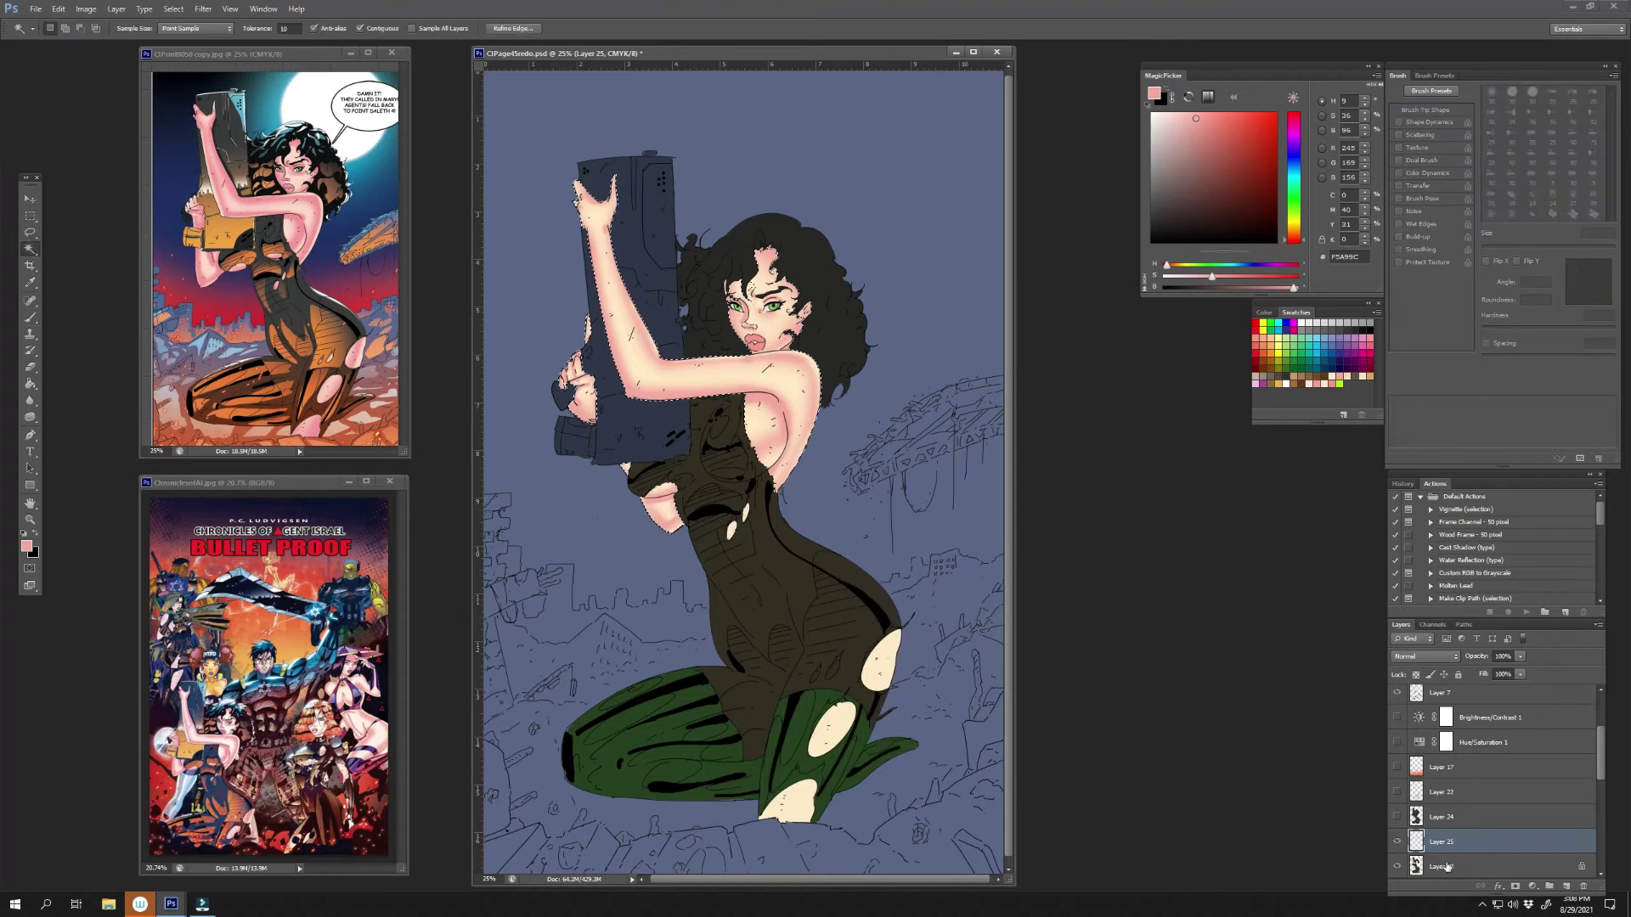
pyautogui.hotkey('alt', '[')
pyautogui.click(884, 664)
pyautogui.hotkey('alt', ']')
pyautogui.press('b')
# - Enlarge the brush to about 380 px for the skin patches
pyautogui.rightClick(795, 531)
pyautogui.press('Escape')
pyautogui.rightClick(877, 746)
pyautogui.press('Escape')
pyautogui.rightClick(874, 512)
pyautogui.press('Escape')
pyautogui.rightClick(871, 744)
pyautogui.press('Escape')
# - Paint the selected skin patches pink and clear the selection
pyautogui.moveTo(871, 743); pyautogui.dragTo(900, 663)
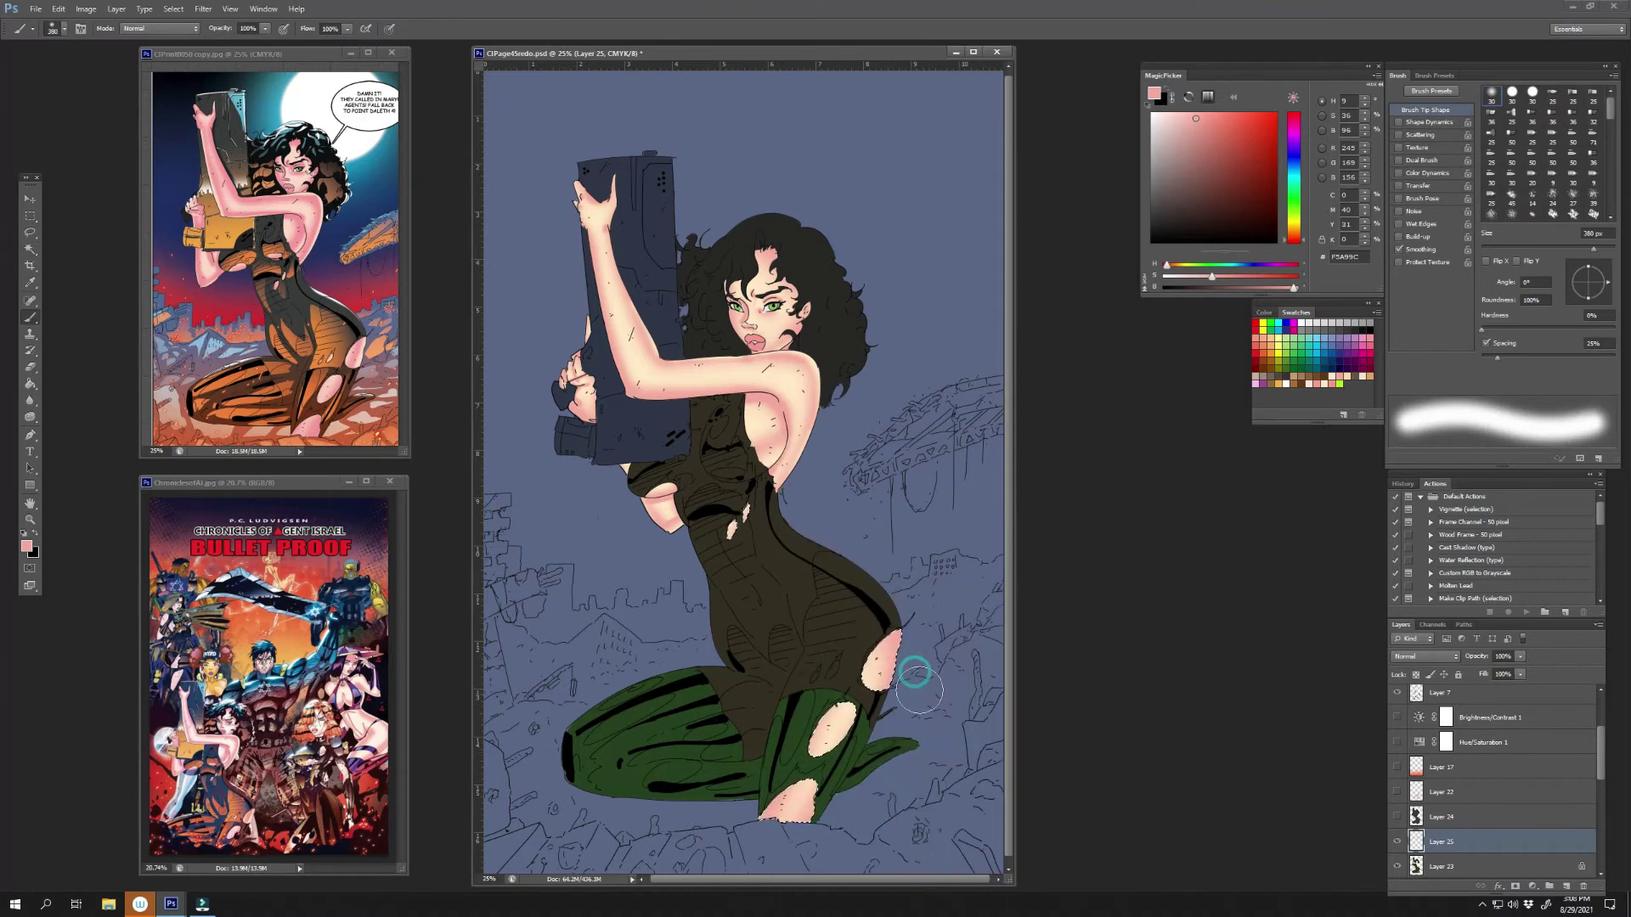
pyautogui.press('e')
pyautogui.rightClick(917, 643)
pyautogui.press('Escape')
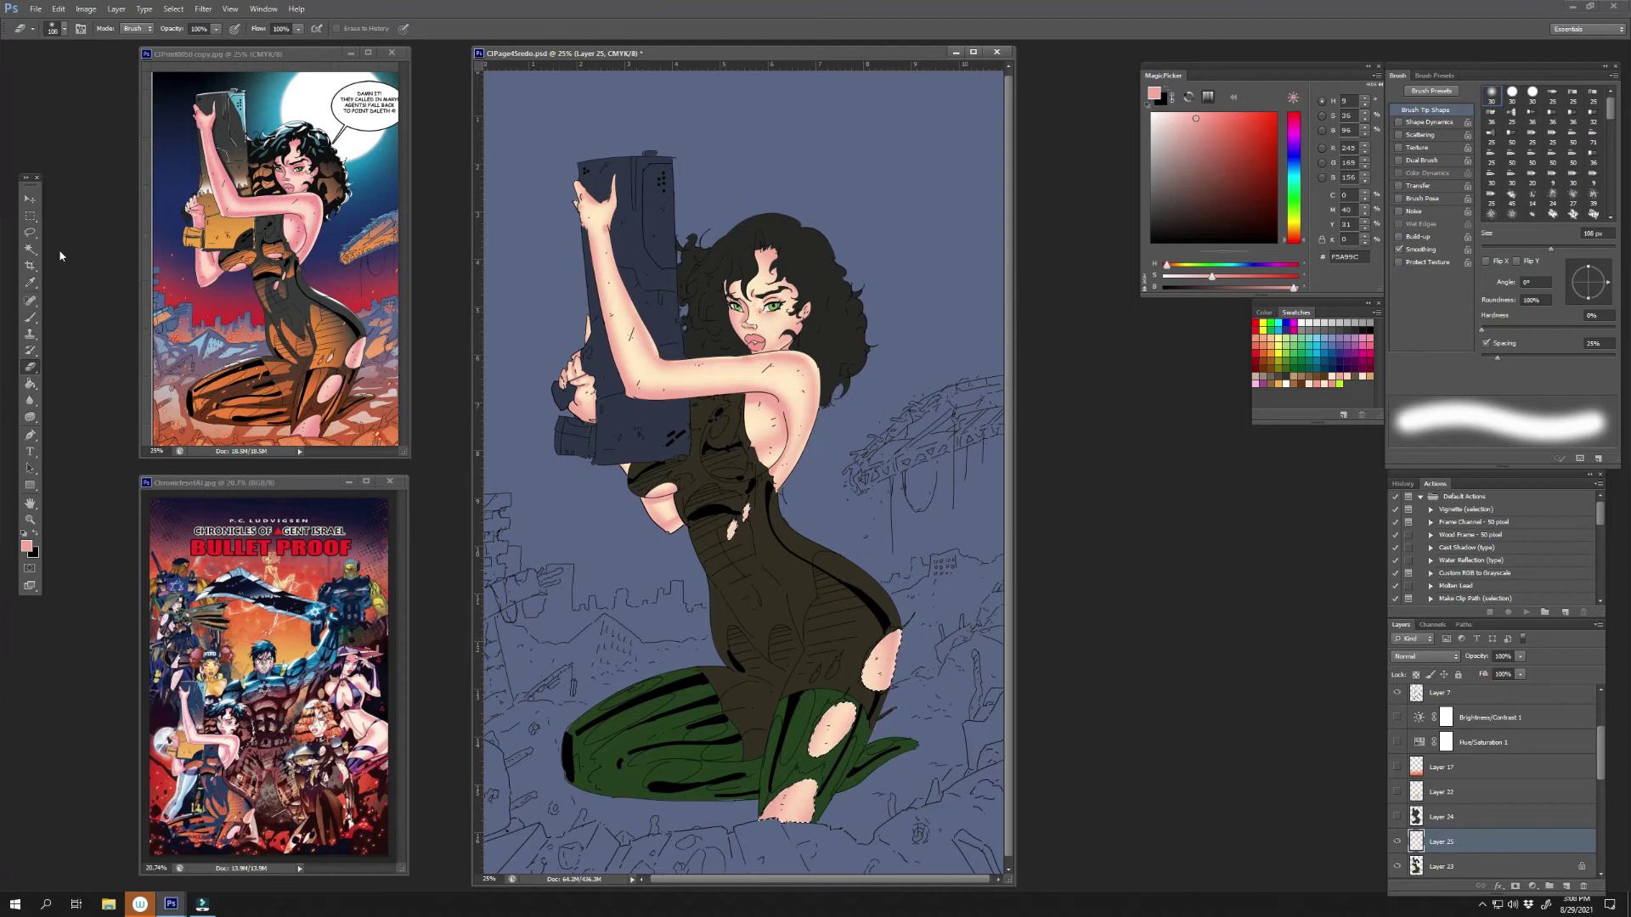
pyautogui.hotkey('ctrl', 'd')
pyautogui.press('l')
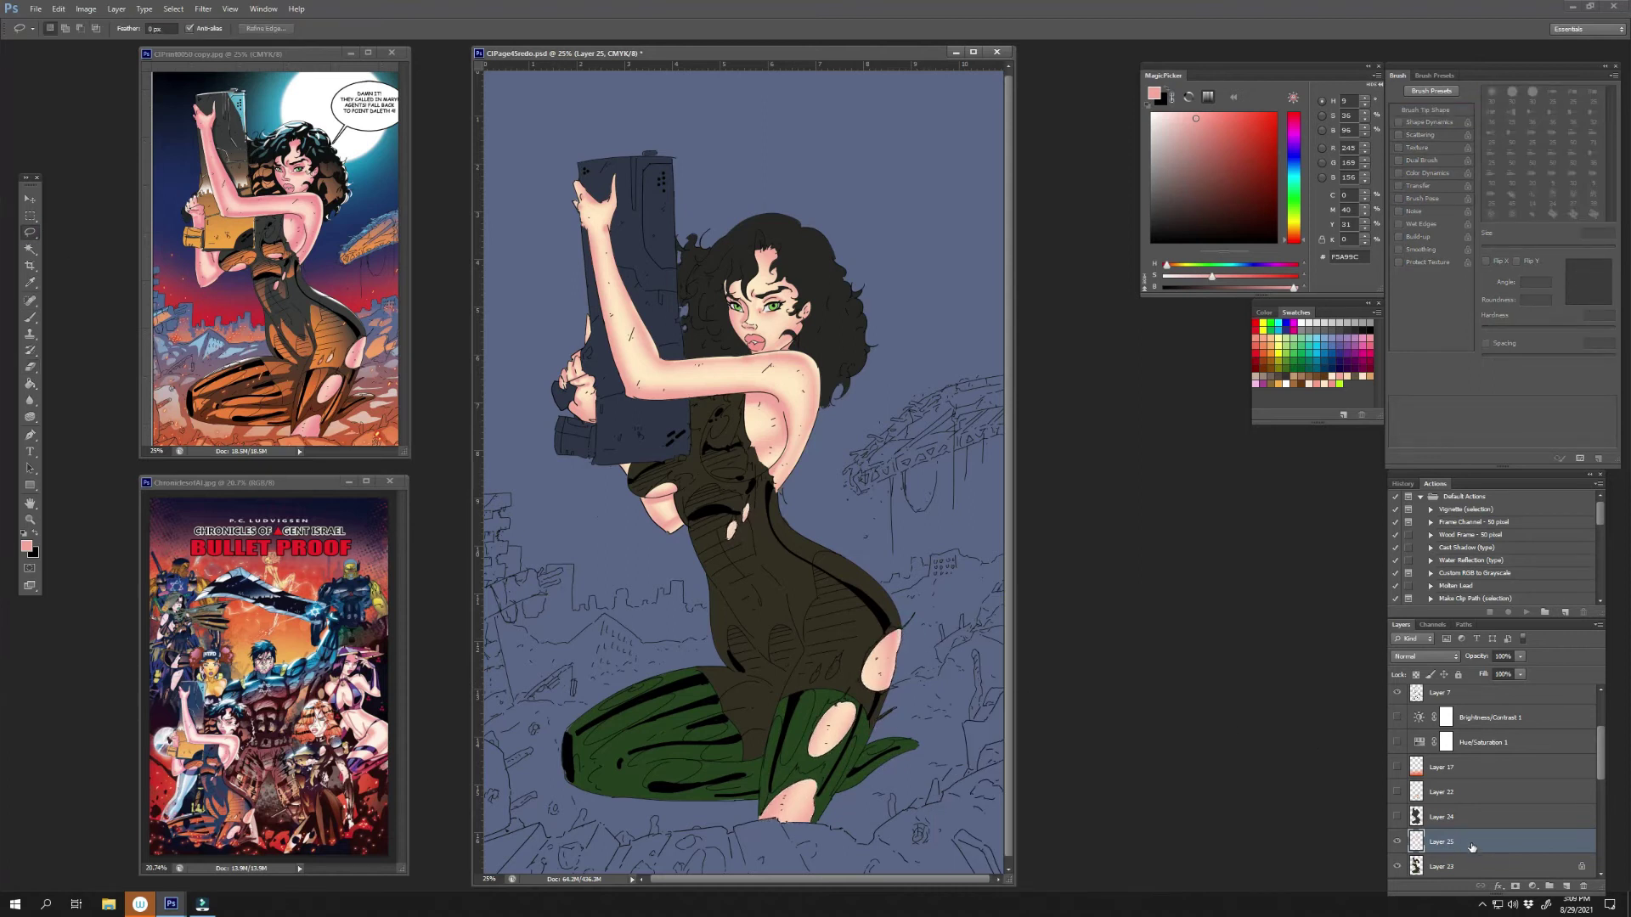
# - Hide Layer 20's flat blue fill and reveal the sky, moon and rubble layers
pyautogui.scroll(-5, 1495, 765)
pyautogui.moveTo(1398, 801); pyautogui.dragTo(1397, 727)
pyautogui.scroll(-2, 1473, 742)
pyautogui.scroll(-2, 1444, 799)
pyautogui.click(1397, 842)
pyautogui.moveTo(1398, 817); pyautogui.dragTo(1397, 717)
pyautogui.scroll(5, 1444, 765)
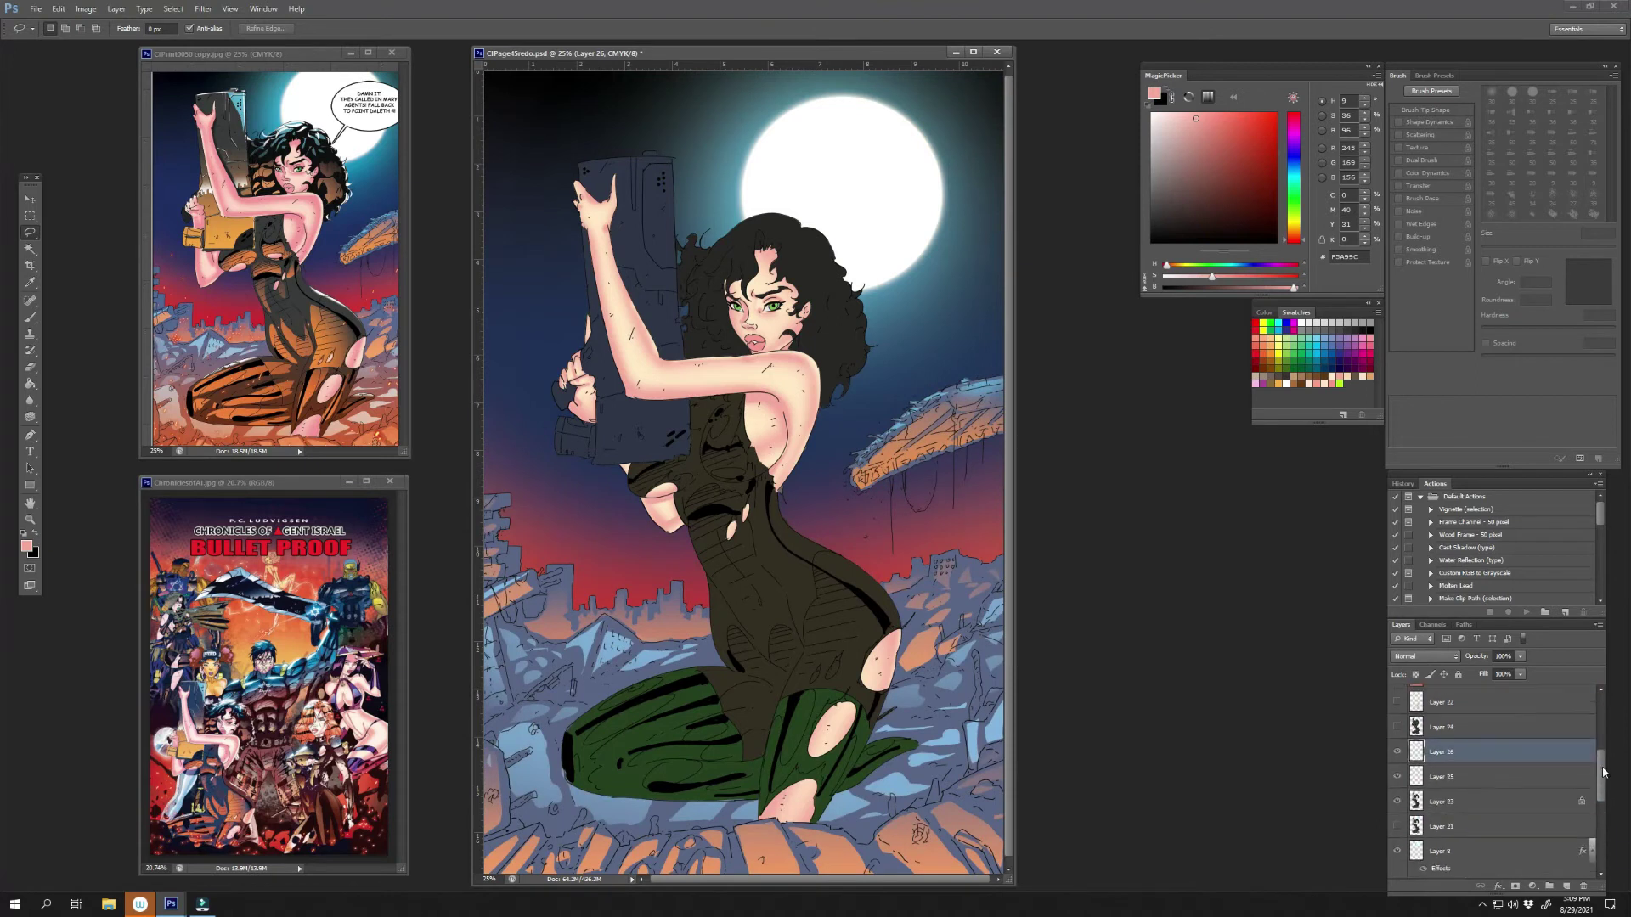
pyautogui.moveTo(762, 220)
pyautogui.mouseDown()
pyautogui.moveTo(736, 231)
pyautogui.moveTo(758, 219)
pyautogui.mouseUp()
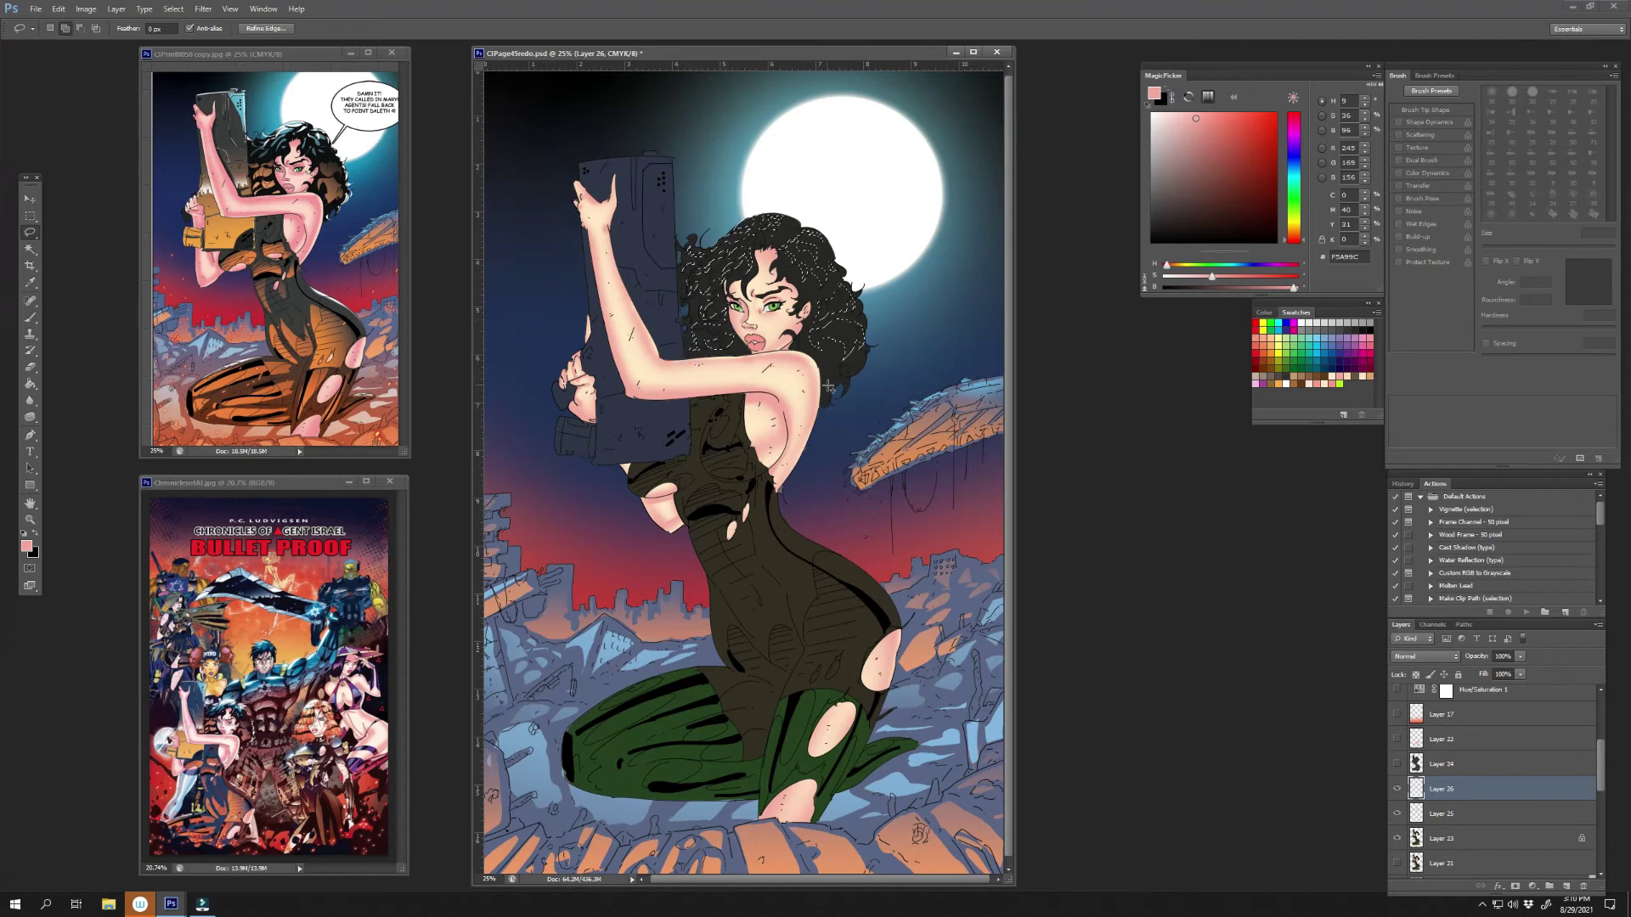
# - Switch to the Gradient tool and pick bright cyan and orange for lighting the hair
pyautogui.press('b')
pyautogui.click(1292, 174)
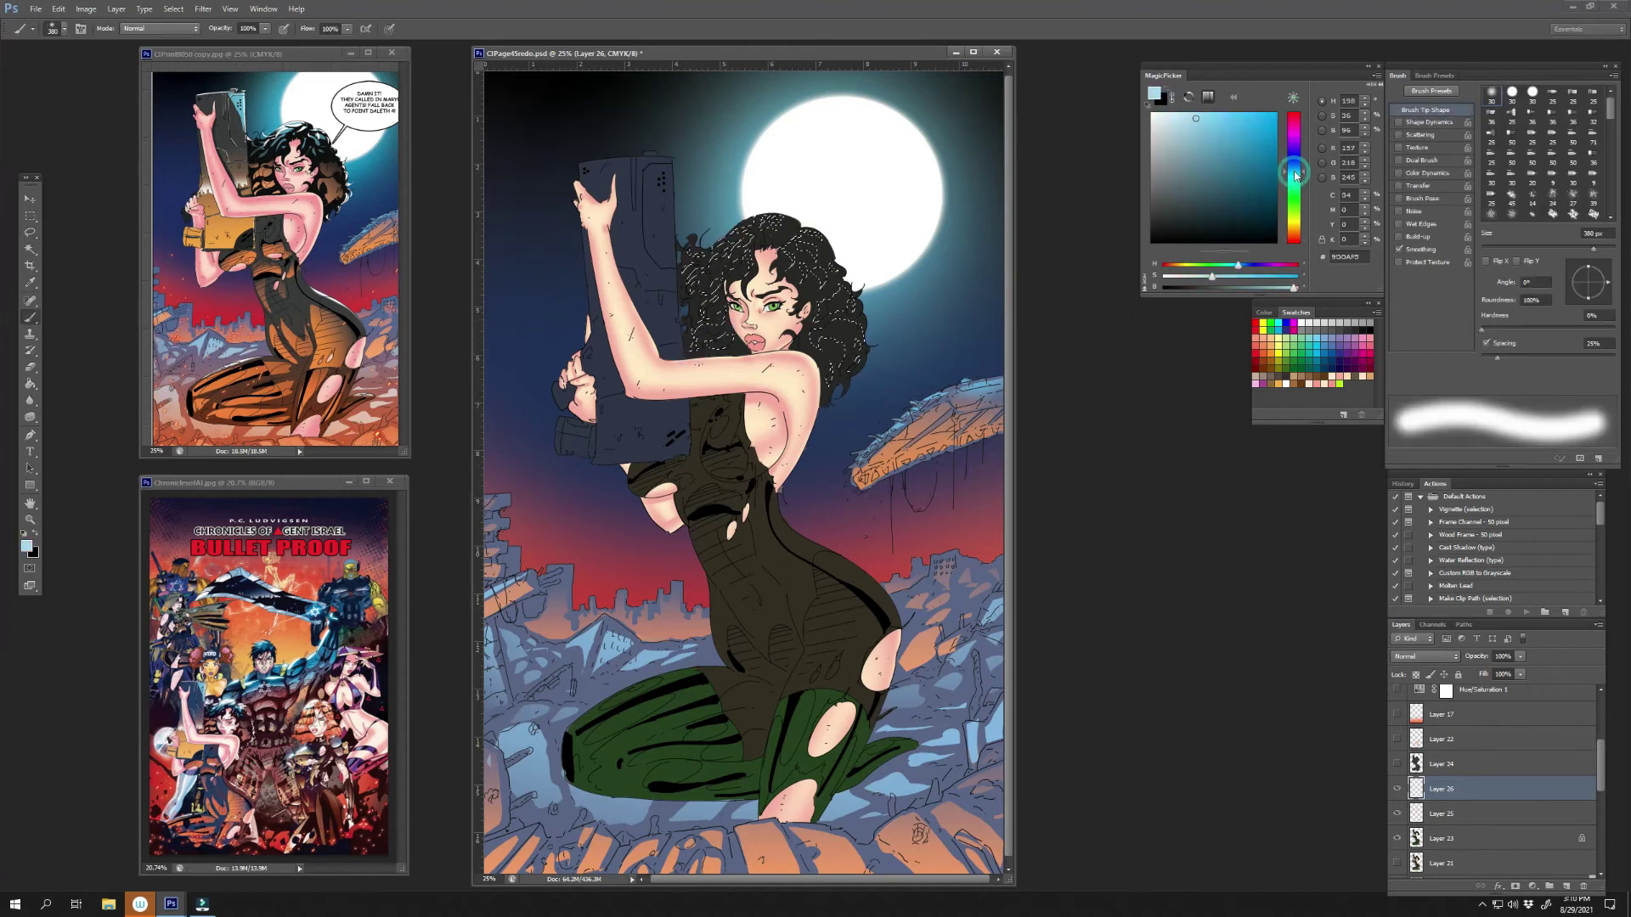
pyautogui.rightClick(31, 323)
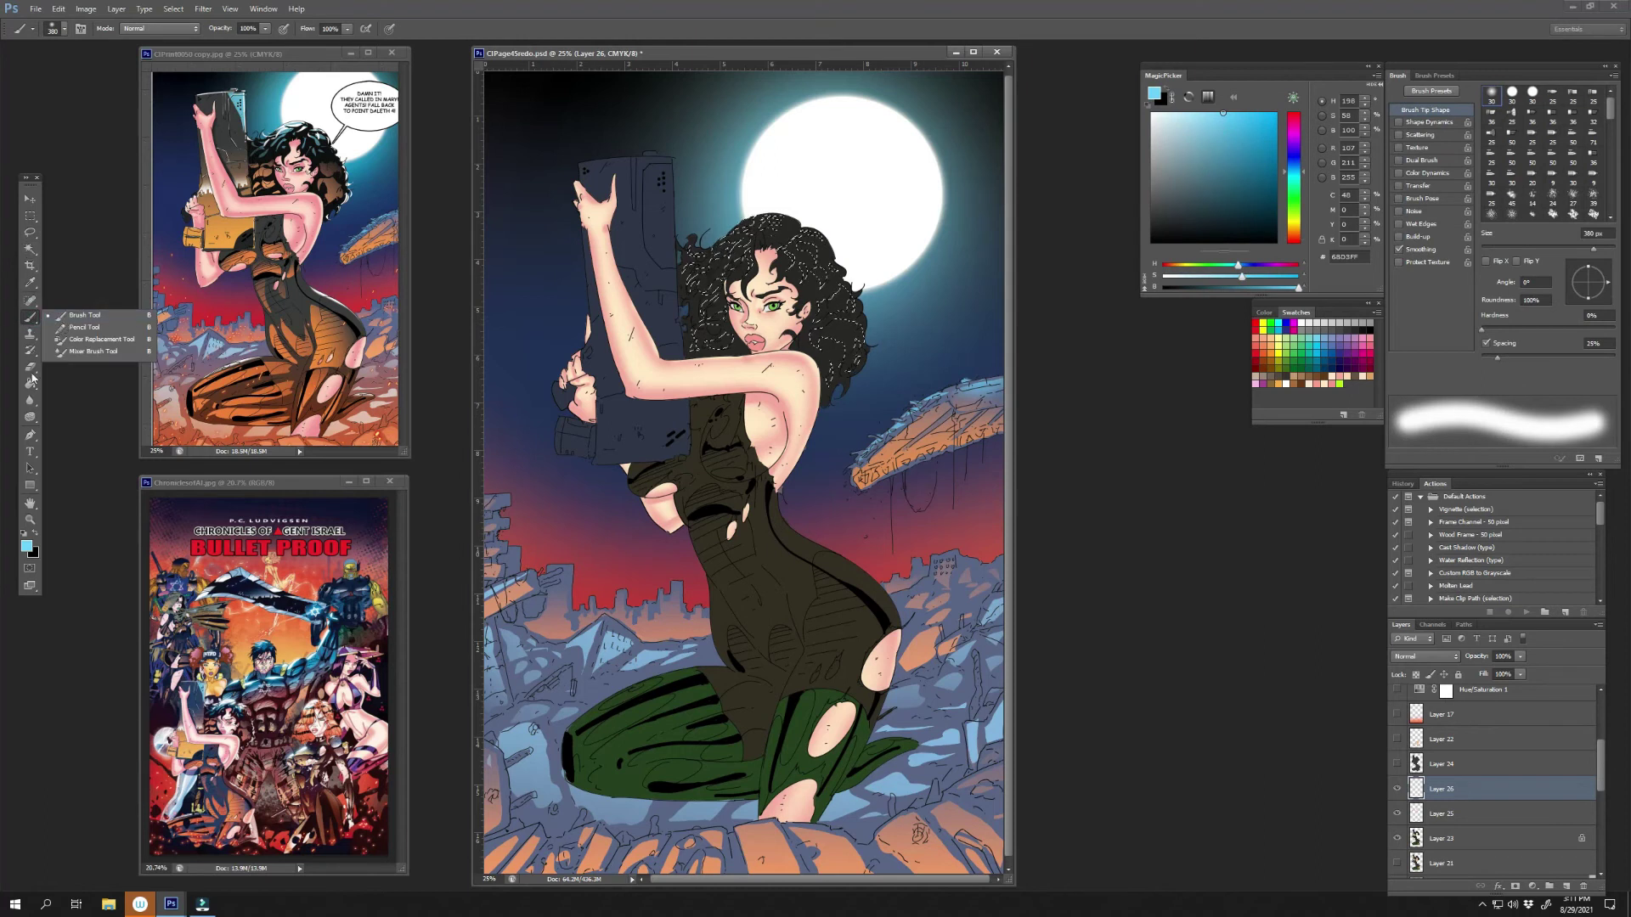
pyautogui.click(31, 383)
pyautogui.click(1293, 177)
pyautogui.click(1234, 112)
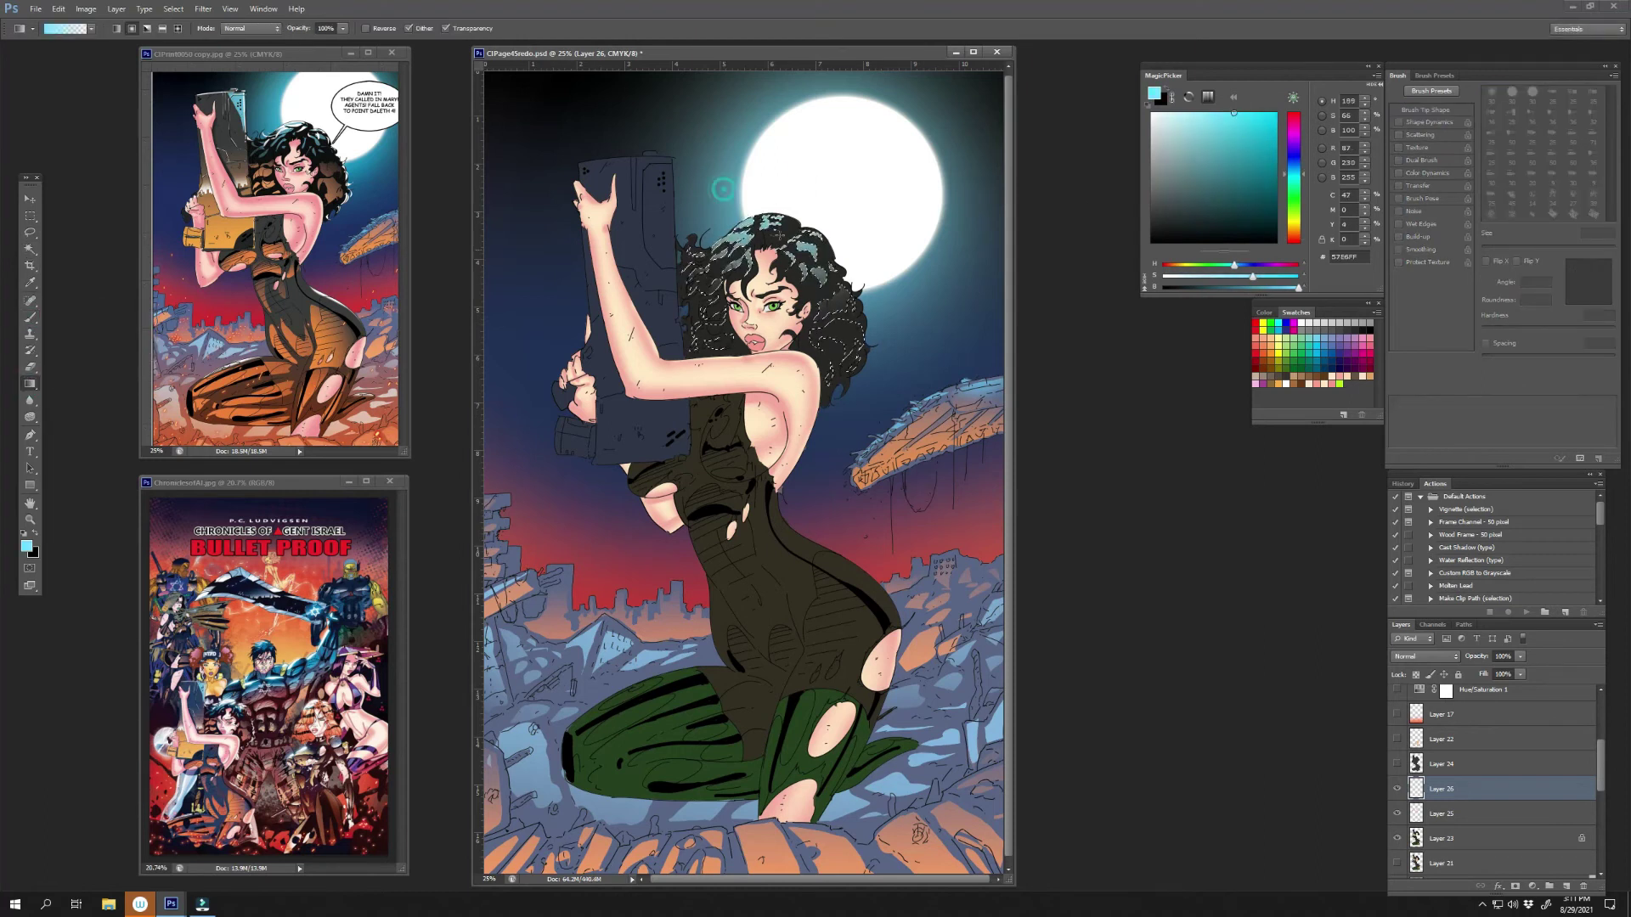
pyautogui.click(1293, 232)
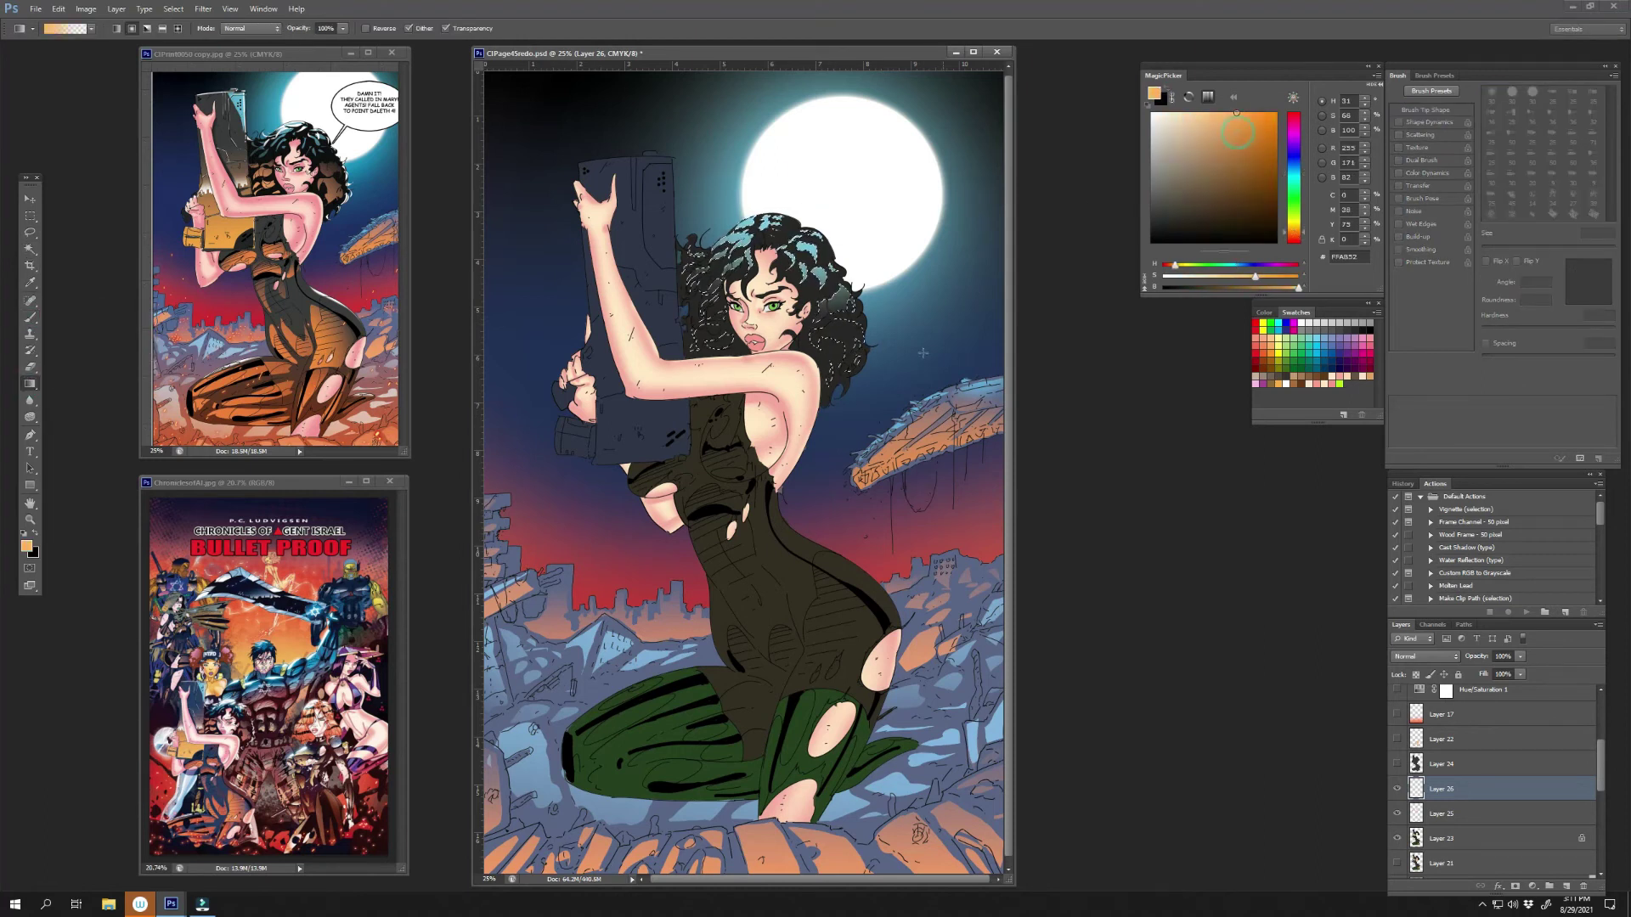
pyautogui.click(1293, 176)
pyautogui.click(1258, 113)
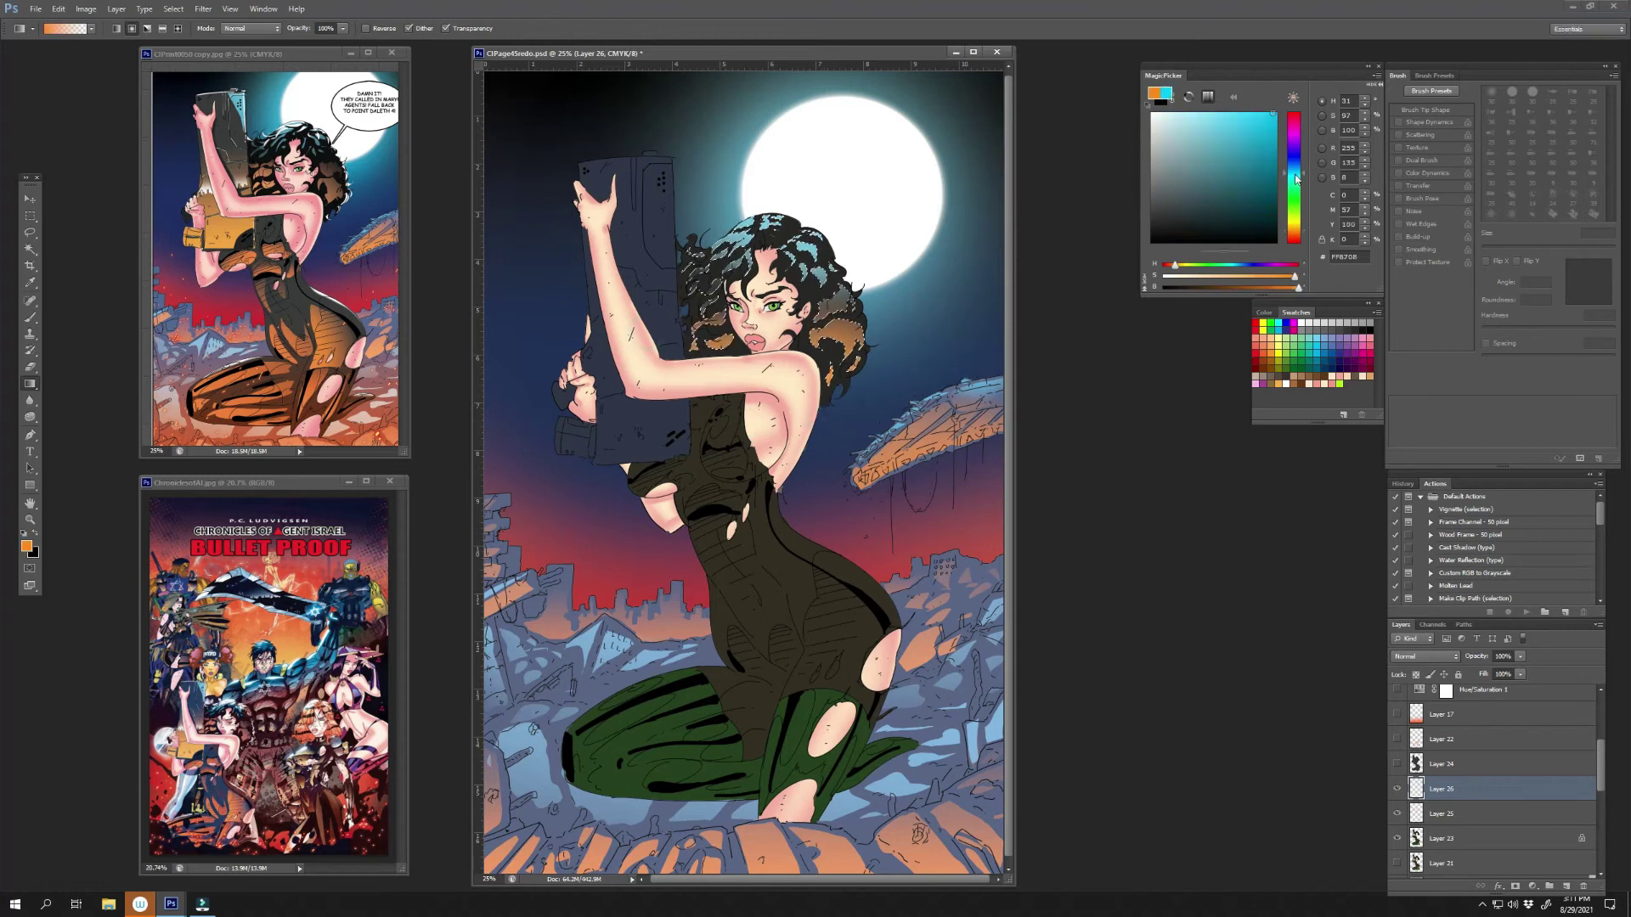
# - Lasso the gun's right edge, tint it with a cyan gradient, then outline a chest highlight area
pyautogui.press('l')
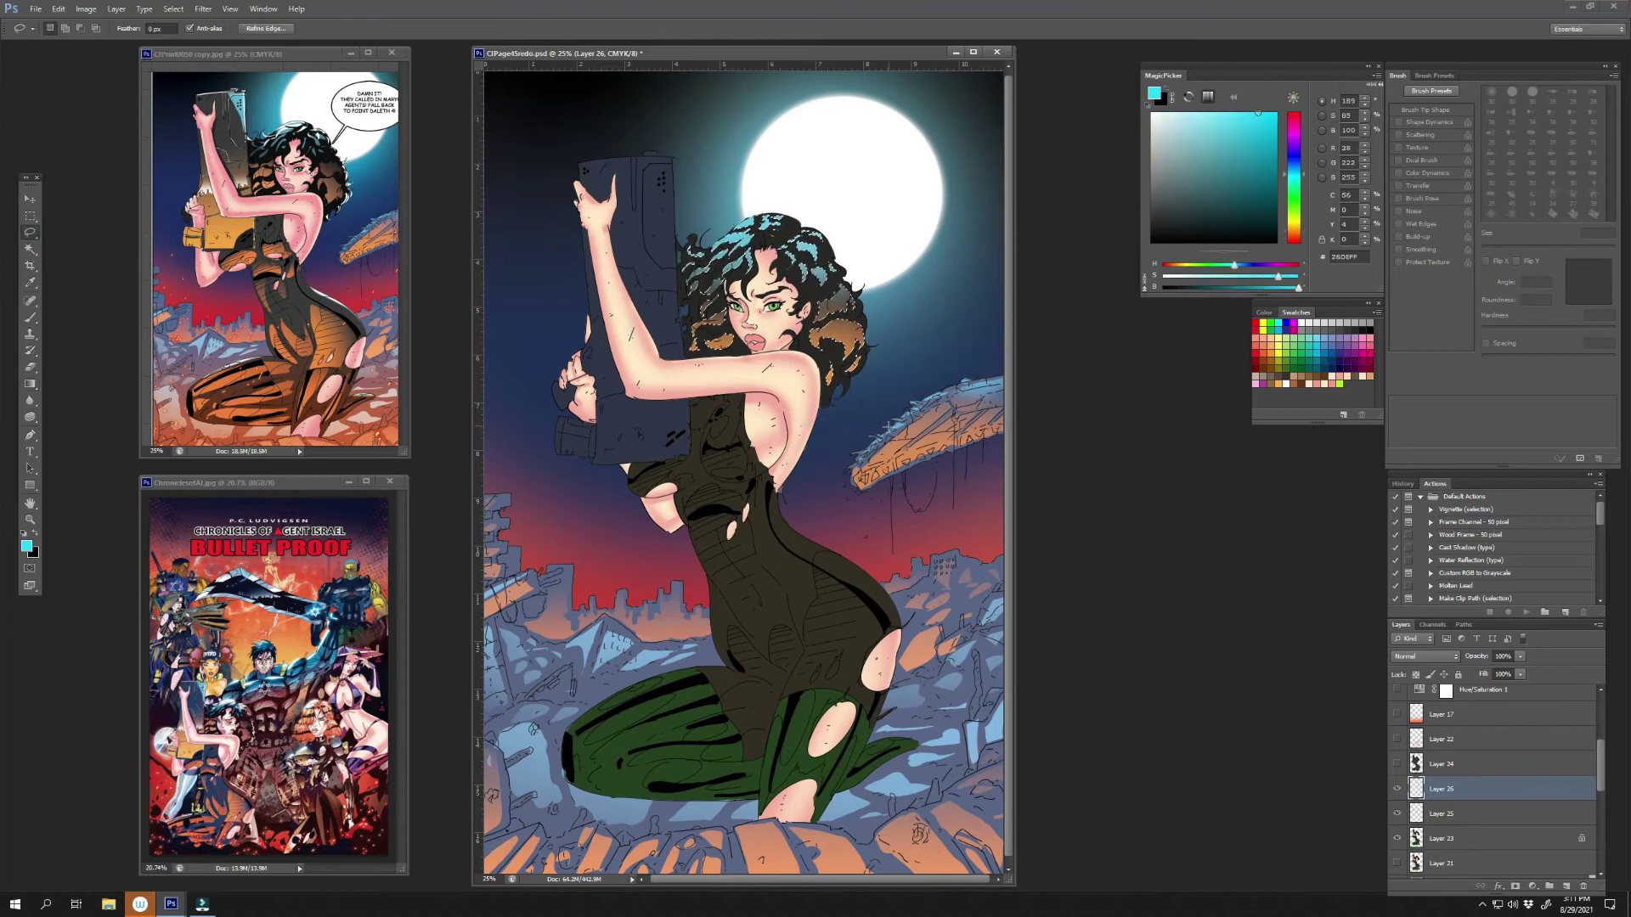
pyautogui.moveTo(672, 160); pyautogui.dragTo(663, 232)
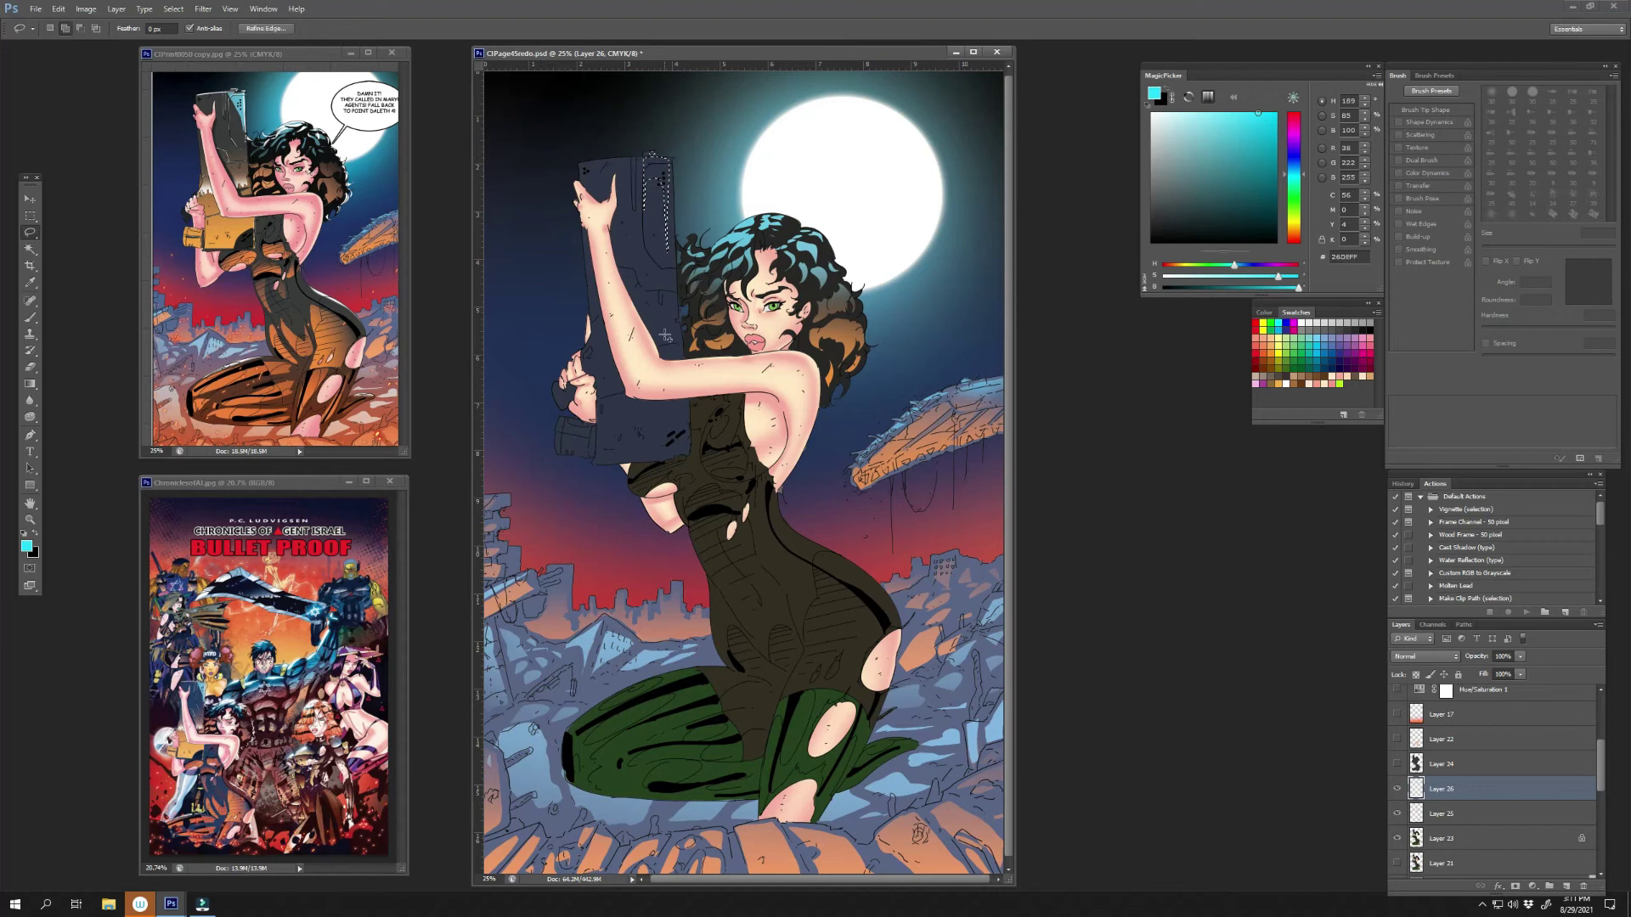
pyautogui.press('g')
pyautogui.moveTo(658, 161); pyautogui.dragTo(662, 225)
pyautogui.press('l')
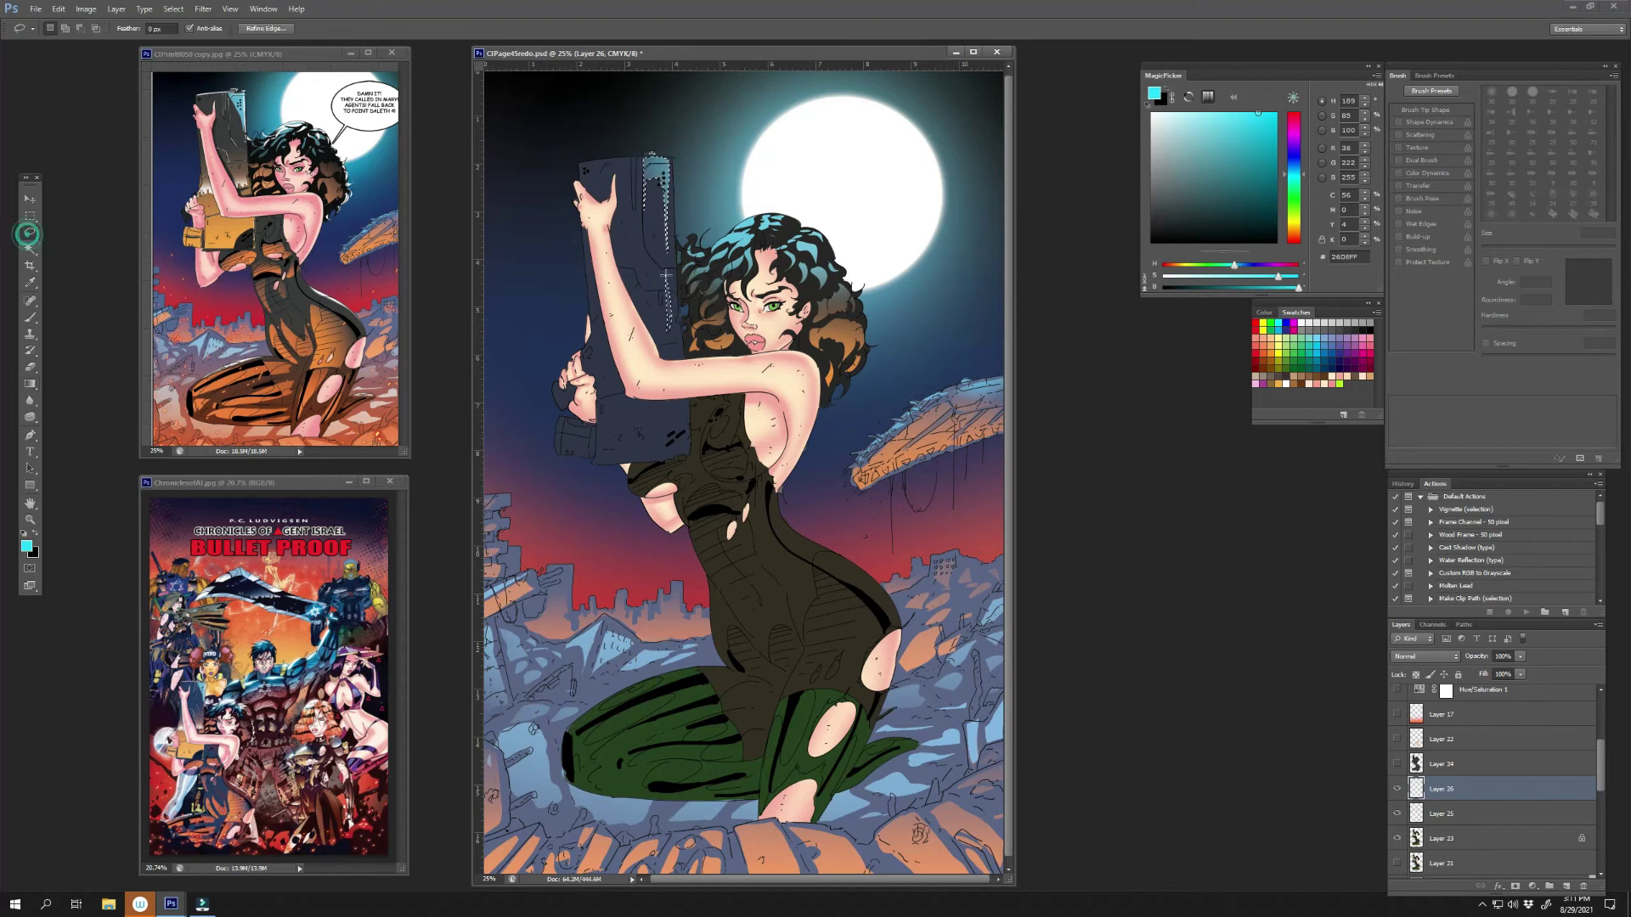
pyautogui.hotkey('ctrl', 'd')
pyautogui.moveTo(722, 411); pyautogui.dragTo(691, 445)
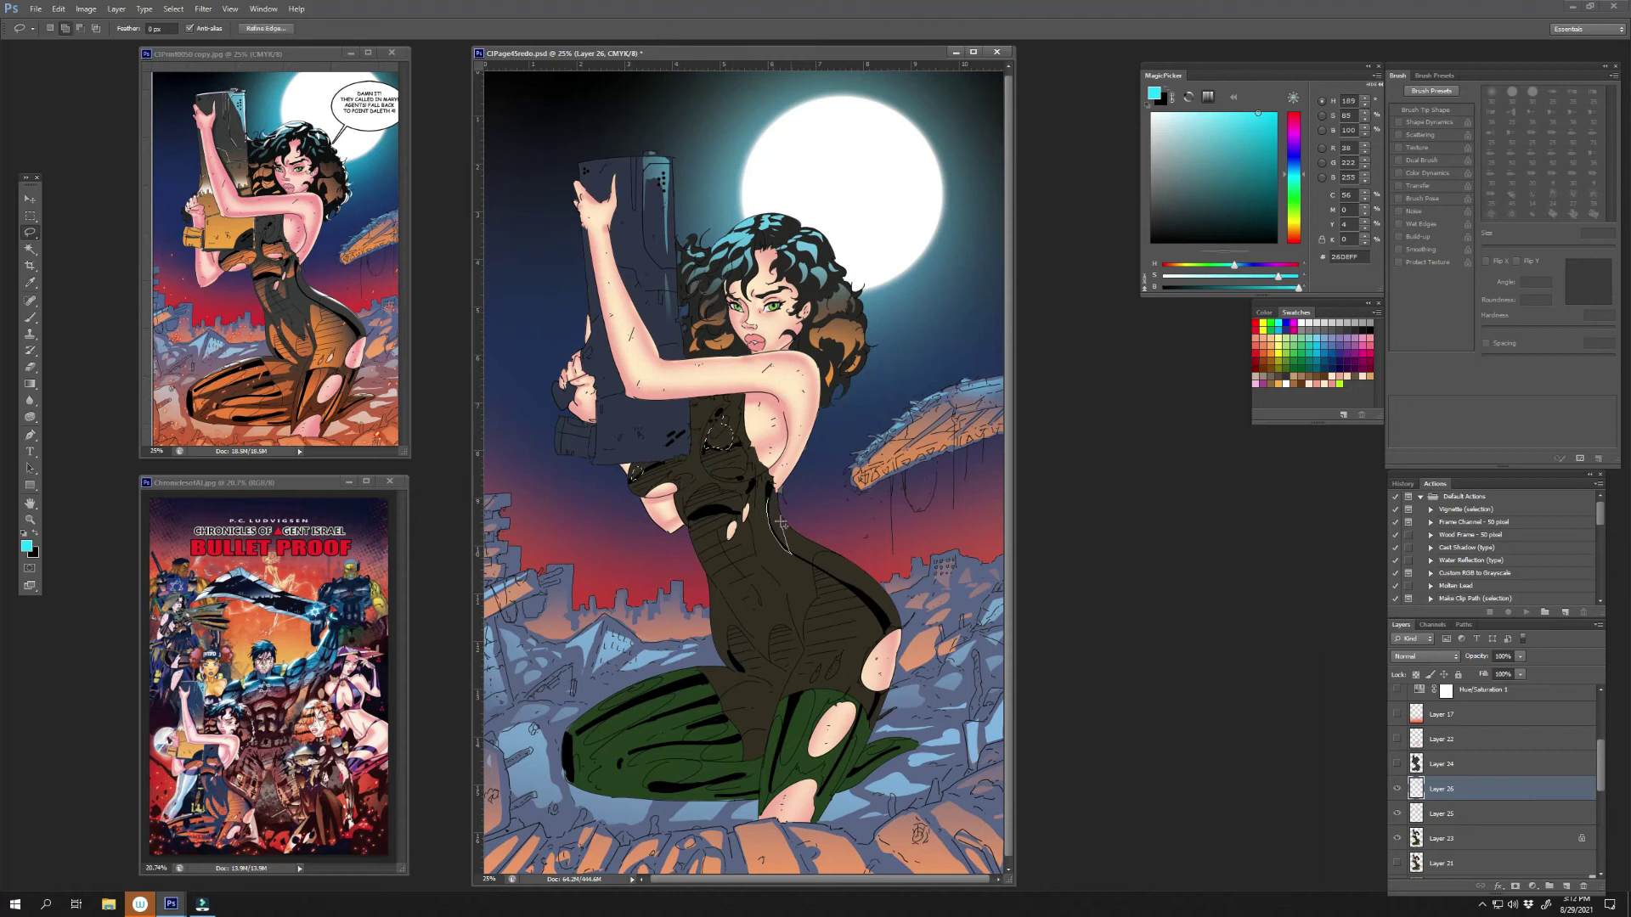
# - Add the hip to the chest selection and fill both with cyan gradient highlights
pyautogui.press('shift')
pyautogui.moveTo(820, 595); pyautogui.dragTo(815, 556)
pyautogui.press('g')
pyautogui.moveTo(721, 425); pyautogui.dragTo(797, 485)
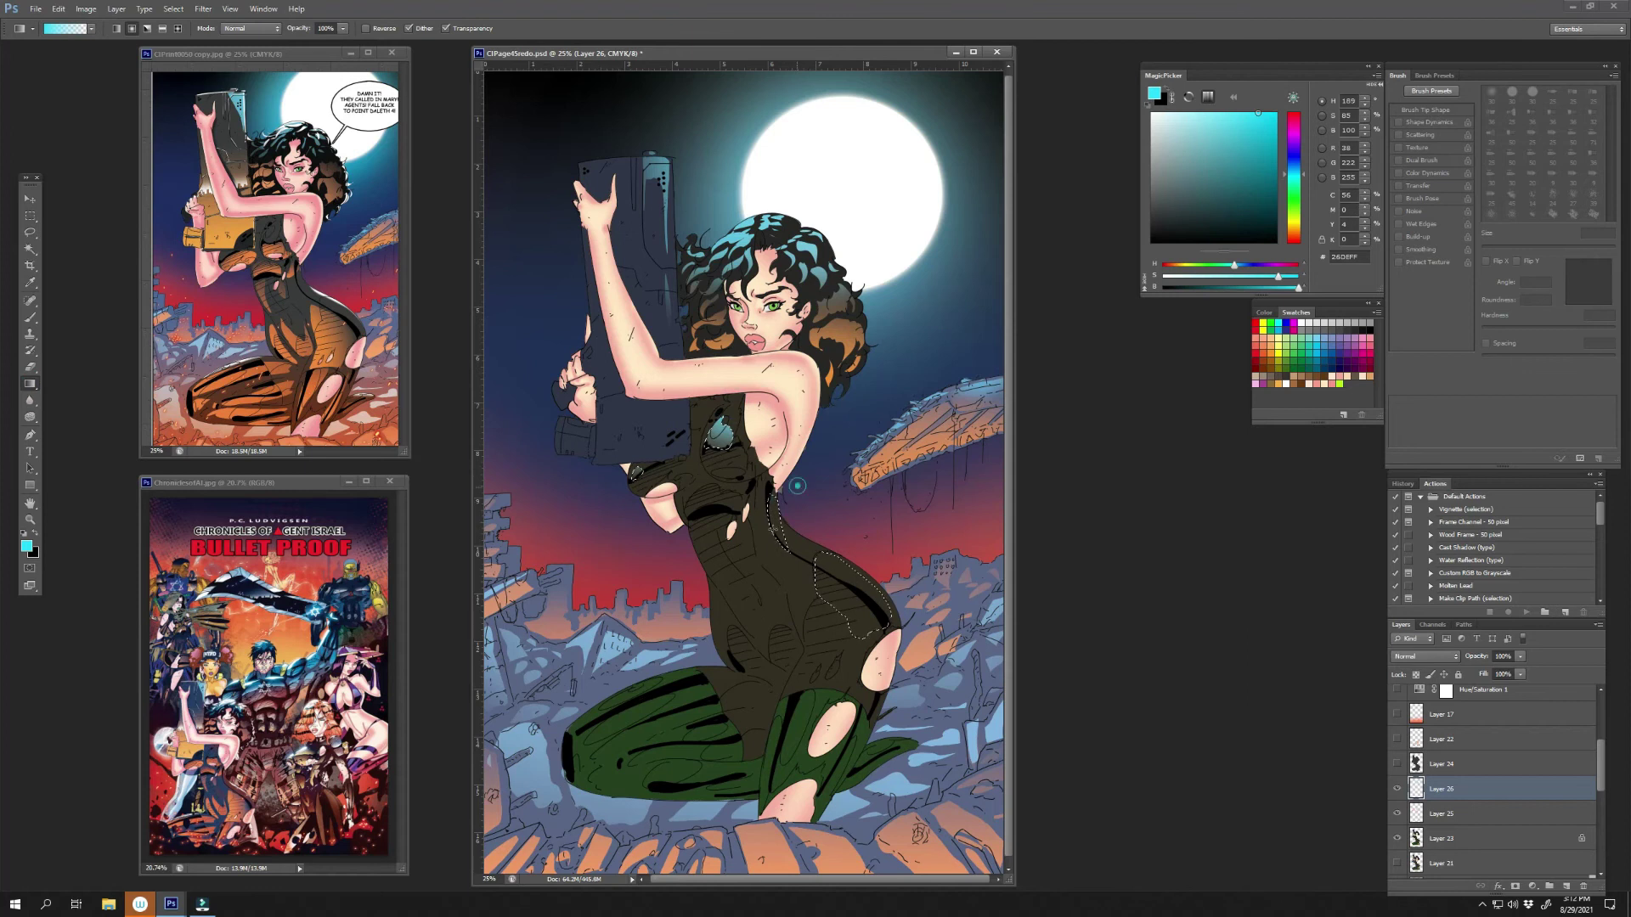
pyautogui.moveTo(892, 552); pyautogui.dragTo(849, 612)
pyautogui.hotkey('ctrl', 'd')
# - Select the chest, torso and green right leg, and fill them with orange-to-dark gradients
pyautogui.press('l')
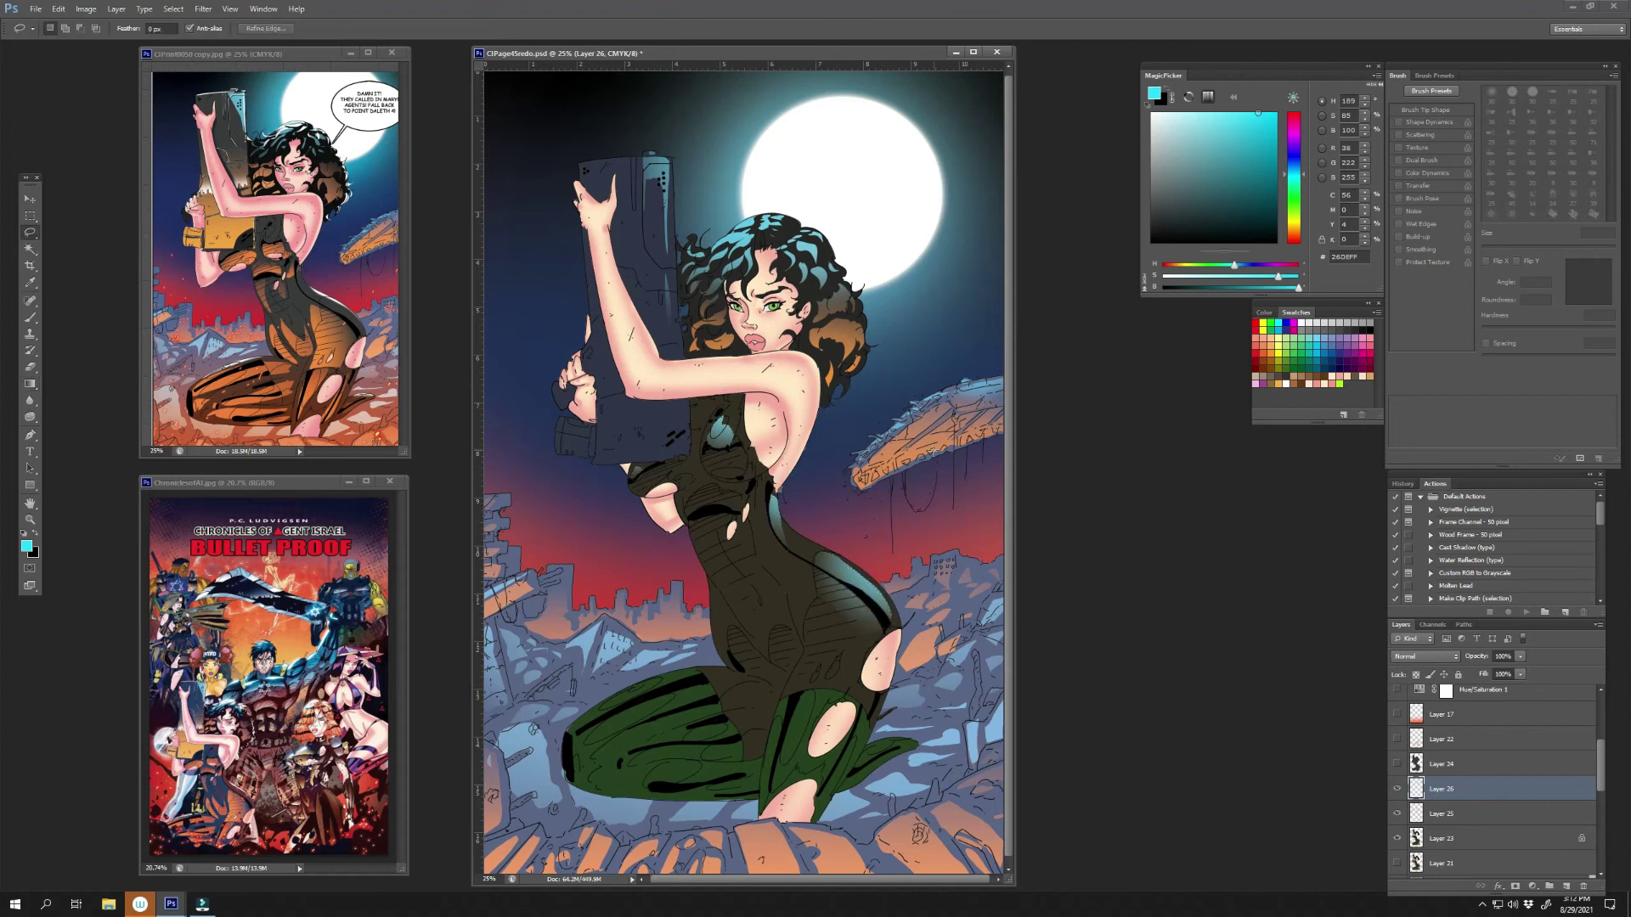
pyautogui.moveTo(646, 470); pyautogui.dragTo(679, 462)
pyautogui.moveTo(695, 530)
pyautogui.mouseDown()
pyautogui.moveTo(710, 569)
pyautogui.moveTo(777, 602)
pyautogui.moveTo(739, 667)
pyautogui.moveTo(593, 757)
pyautogui.moveTo(784, 691)
pyautogui.mouseUp()
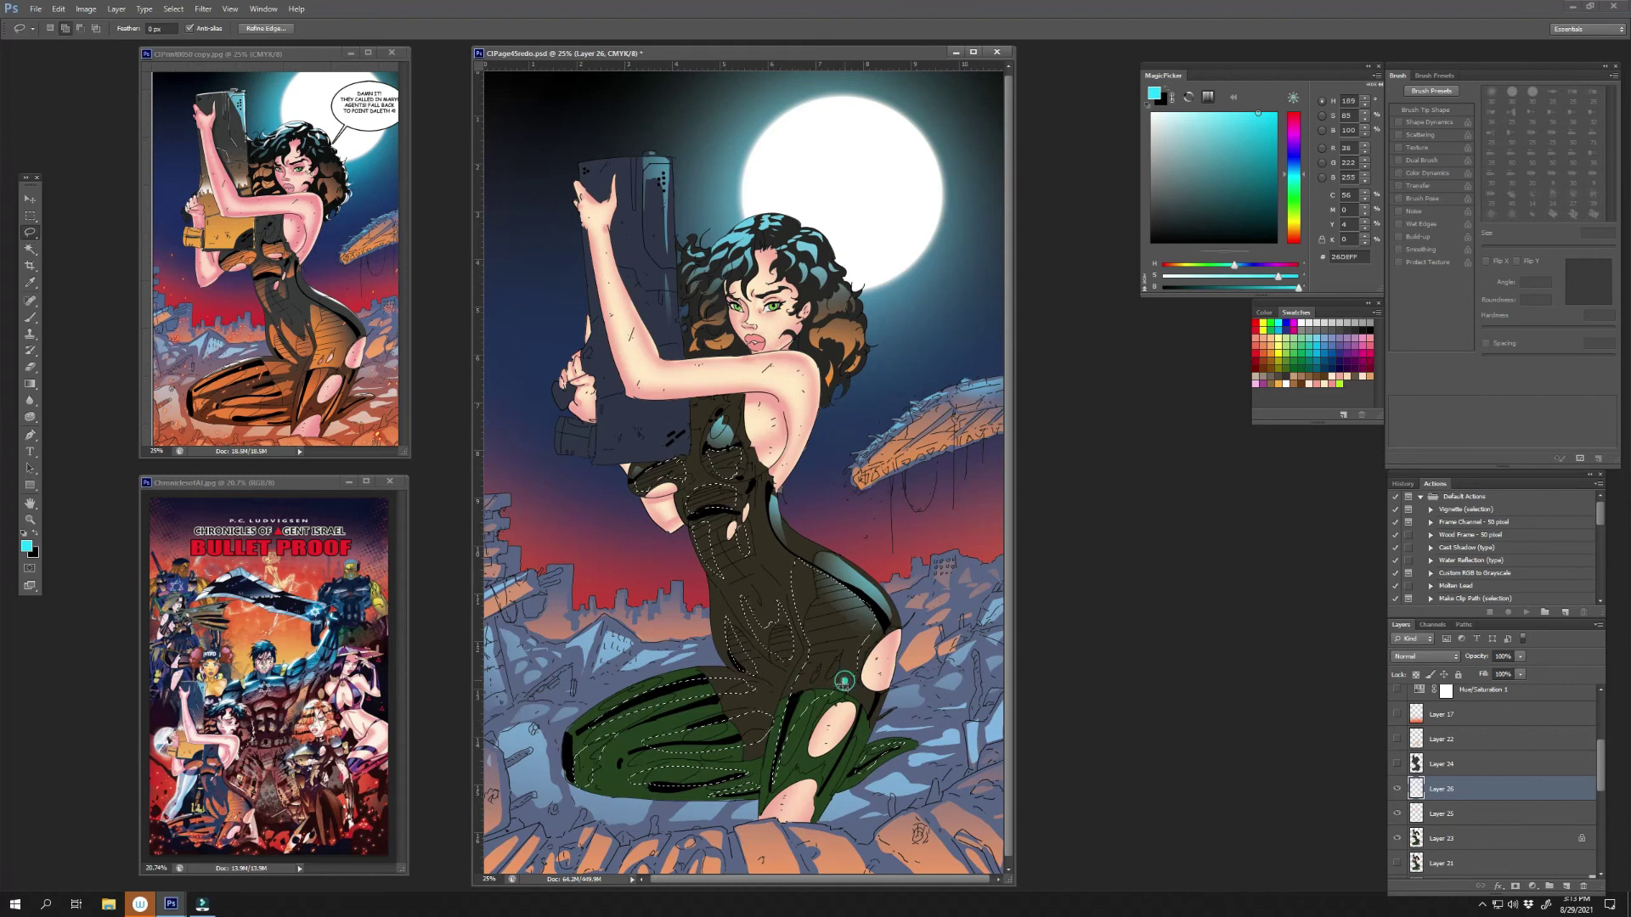
pyautogui.moveTo(784, 692); pyautogui.dragTo(849, 746)
pyautogui.press('g')
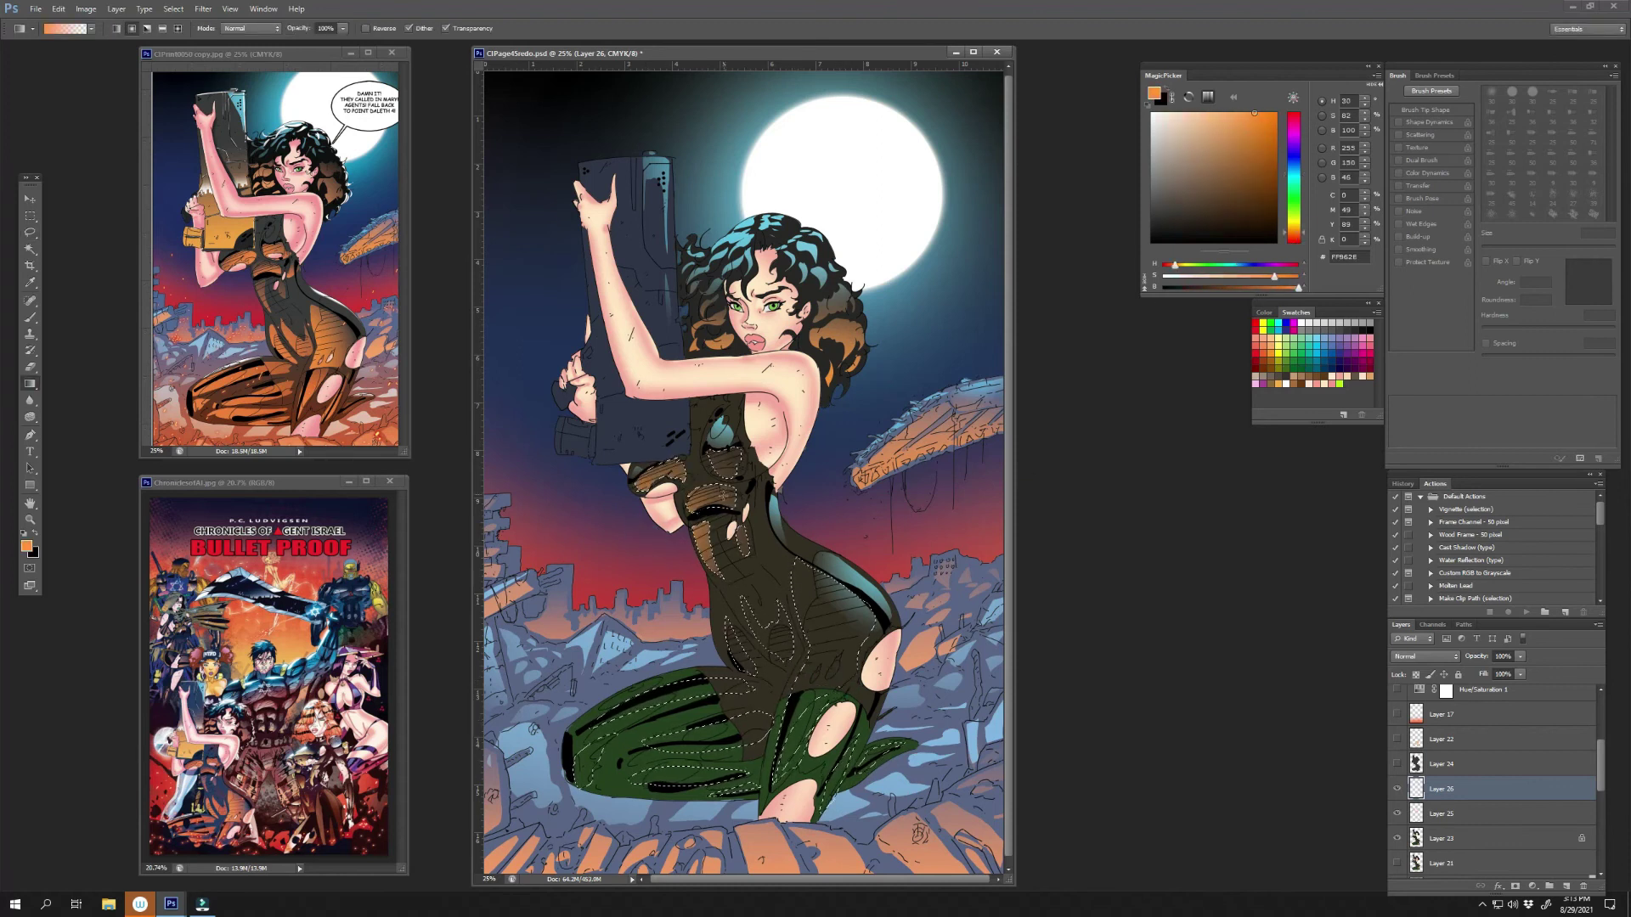
pyautogui.moveTo(635, 544)
pyautogui.mouseDown()
pyautogui.moveTo(705, 836)
pyautogui.moveTo(774, 714)
pyautogui.mouseUp()
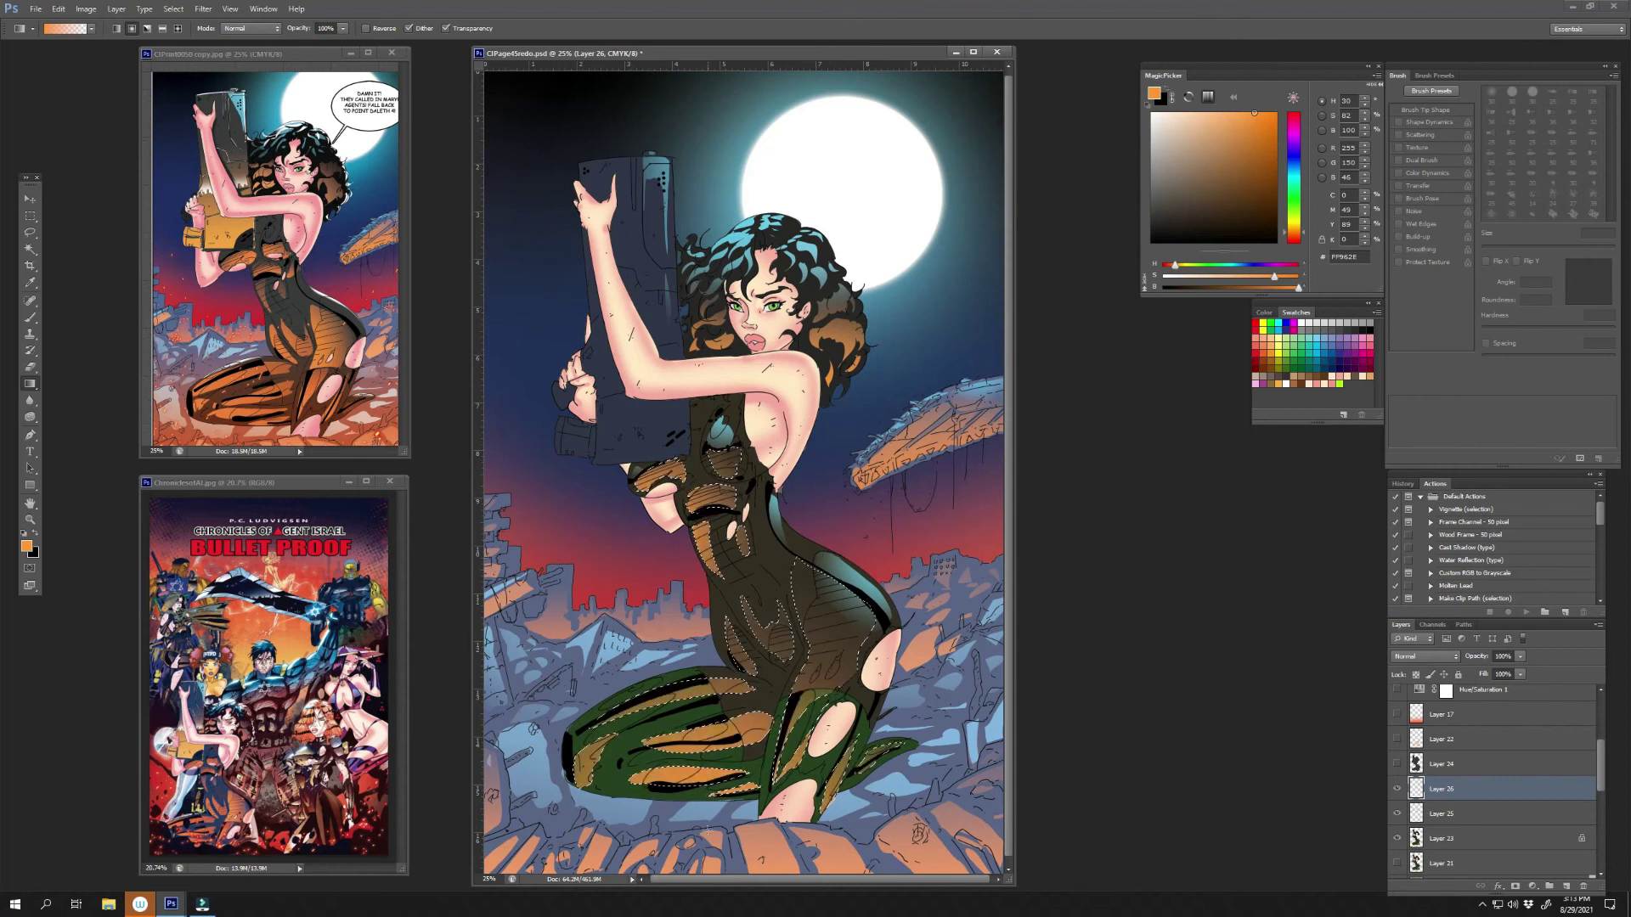
pyautogui.moveTo(839, 824); pyautogui.dragTo(844, 658)
# - Shade the gun's body with a deeper orange gradient, then pick pink skin colour on Layer 25
pyautogui.click(1266, 112)
pyautogui.press('l')
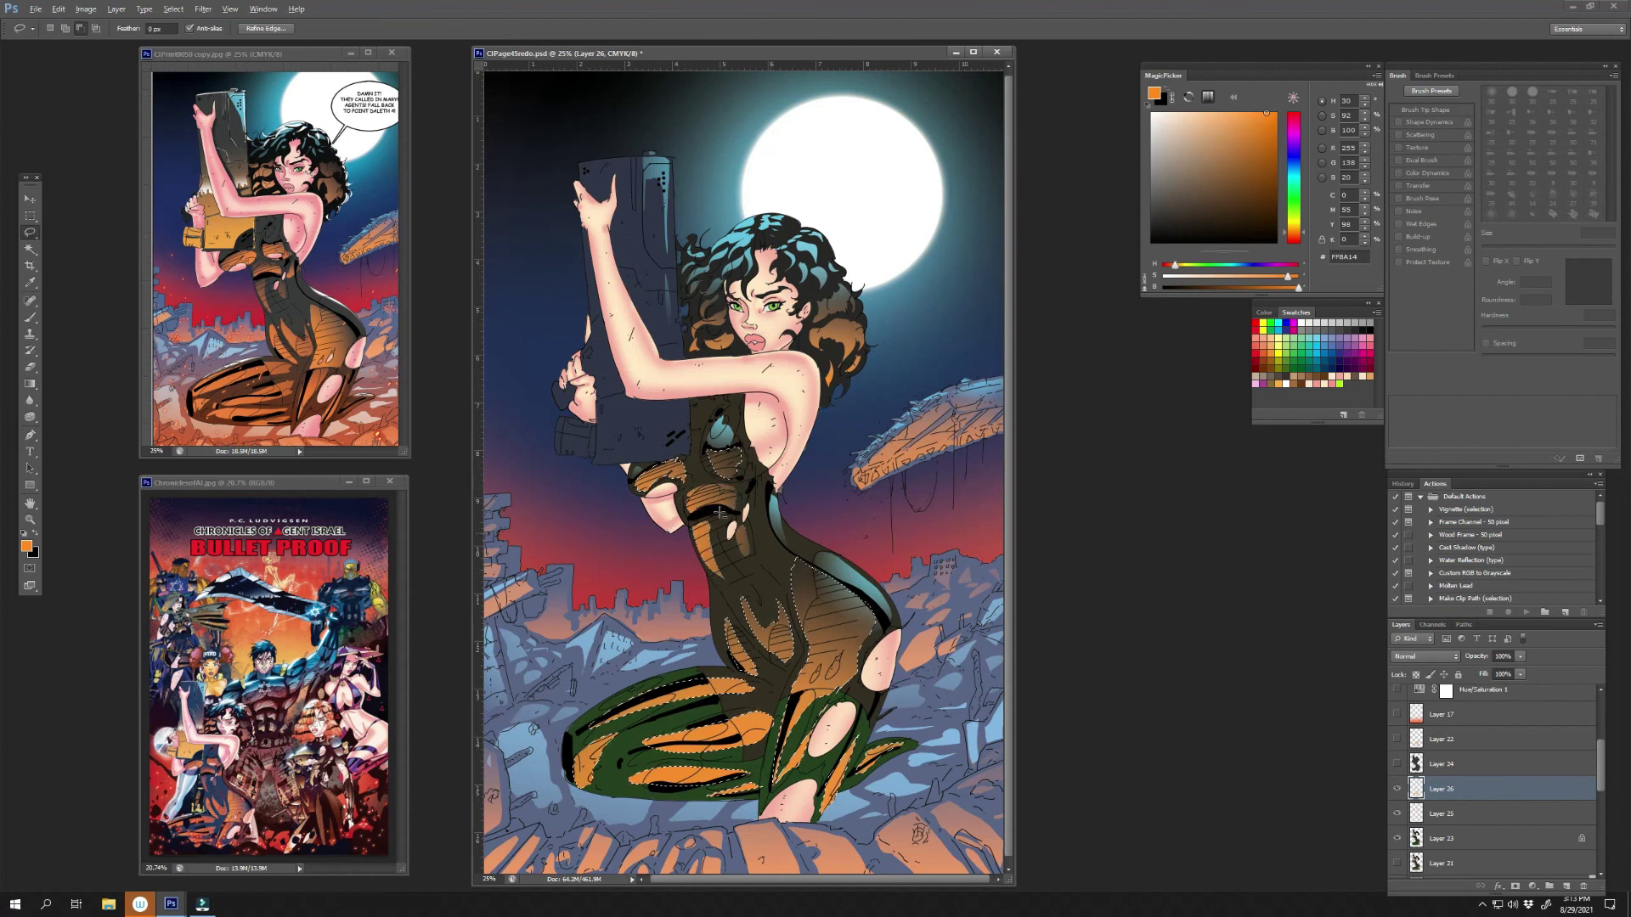
pyautogui.click(912, 502)
pyautogui.moveTo(607, 462)
pyautogui.mouseDown()
pyautogui.moveTo(636, 457)
pyautogui.moveTo(594, 455)
pyautogui.mouseUp()
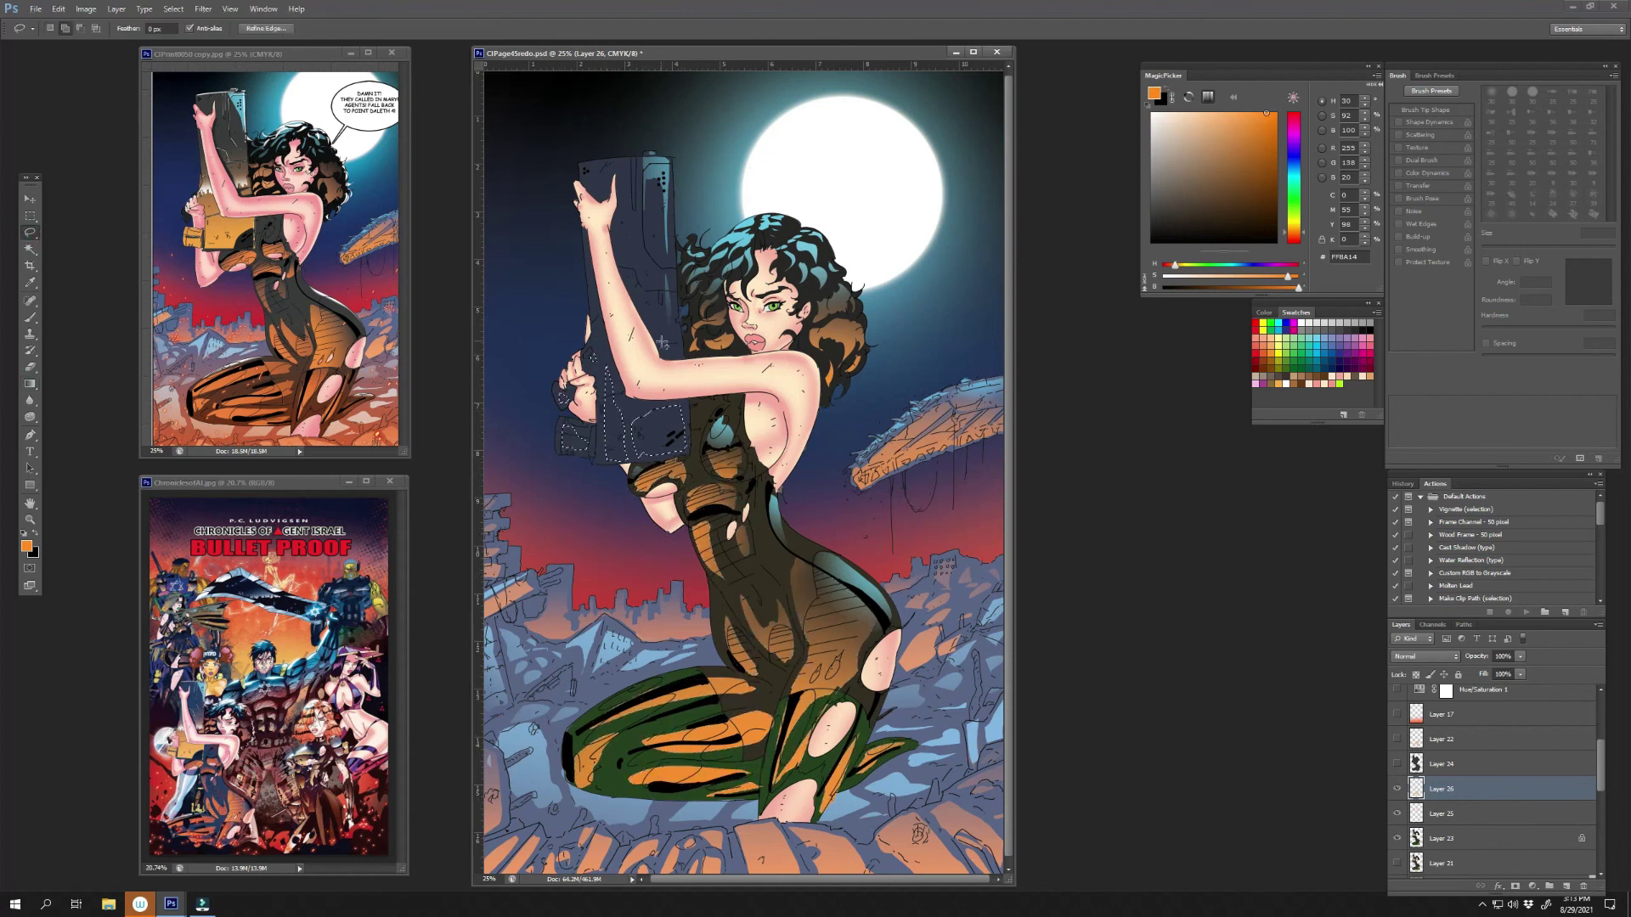
pyautogui.moveTo(671, 348); pyautogui.dragTo(632, 254)
pyautogui.press('g')
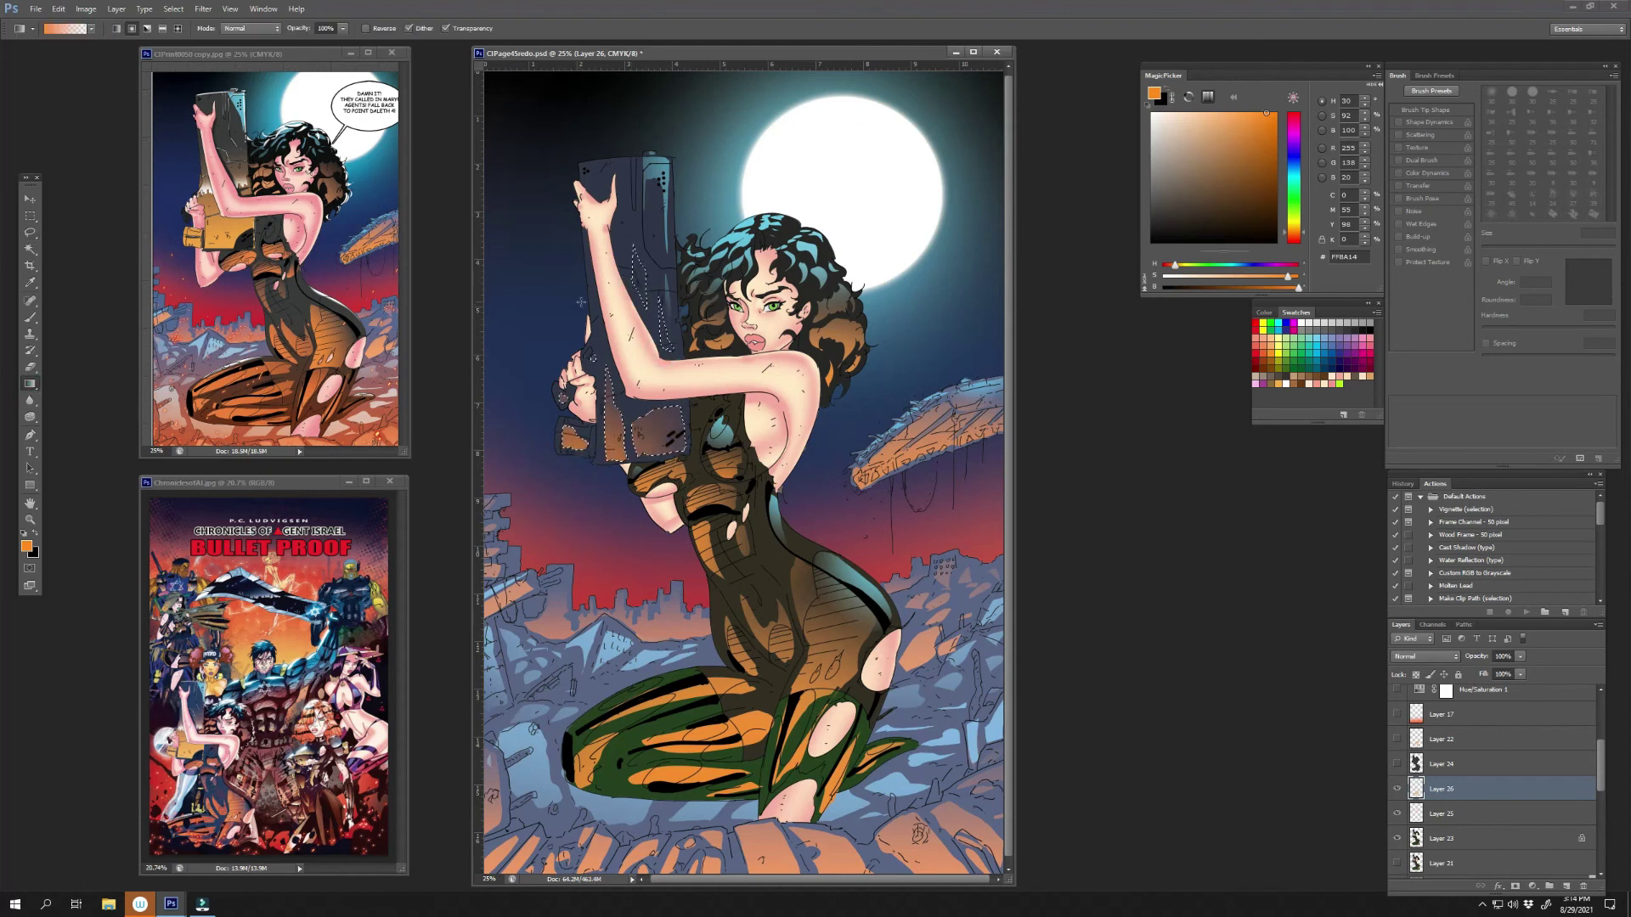
pyautogui.hotkey('ctrl', 'd')
pyautogui.press('l')
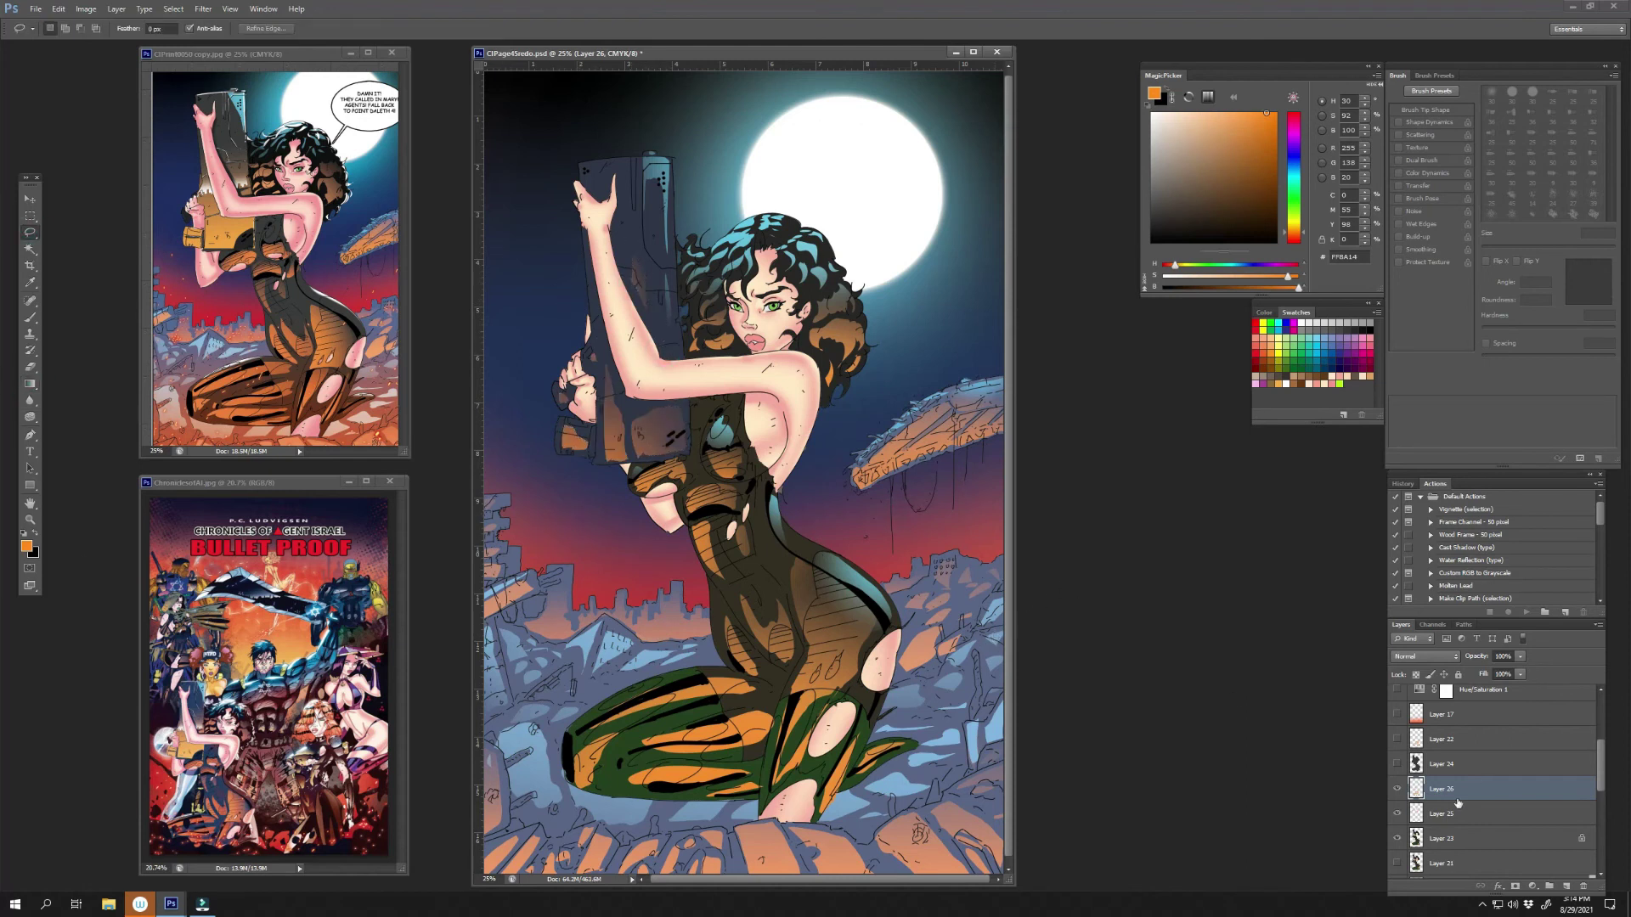
pyautogui.click(1458, 807)
pyautogui.click(1333, 379)
pyautogui.press('b')
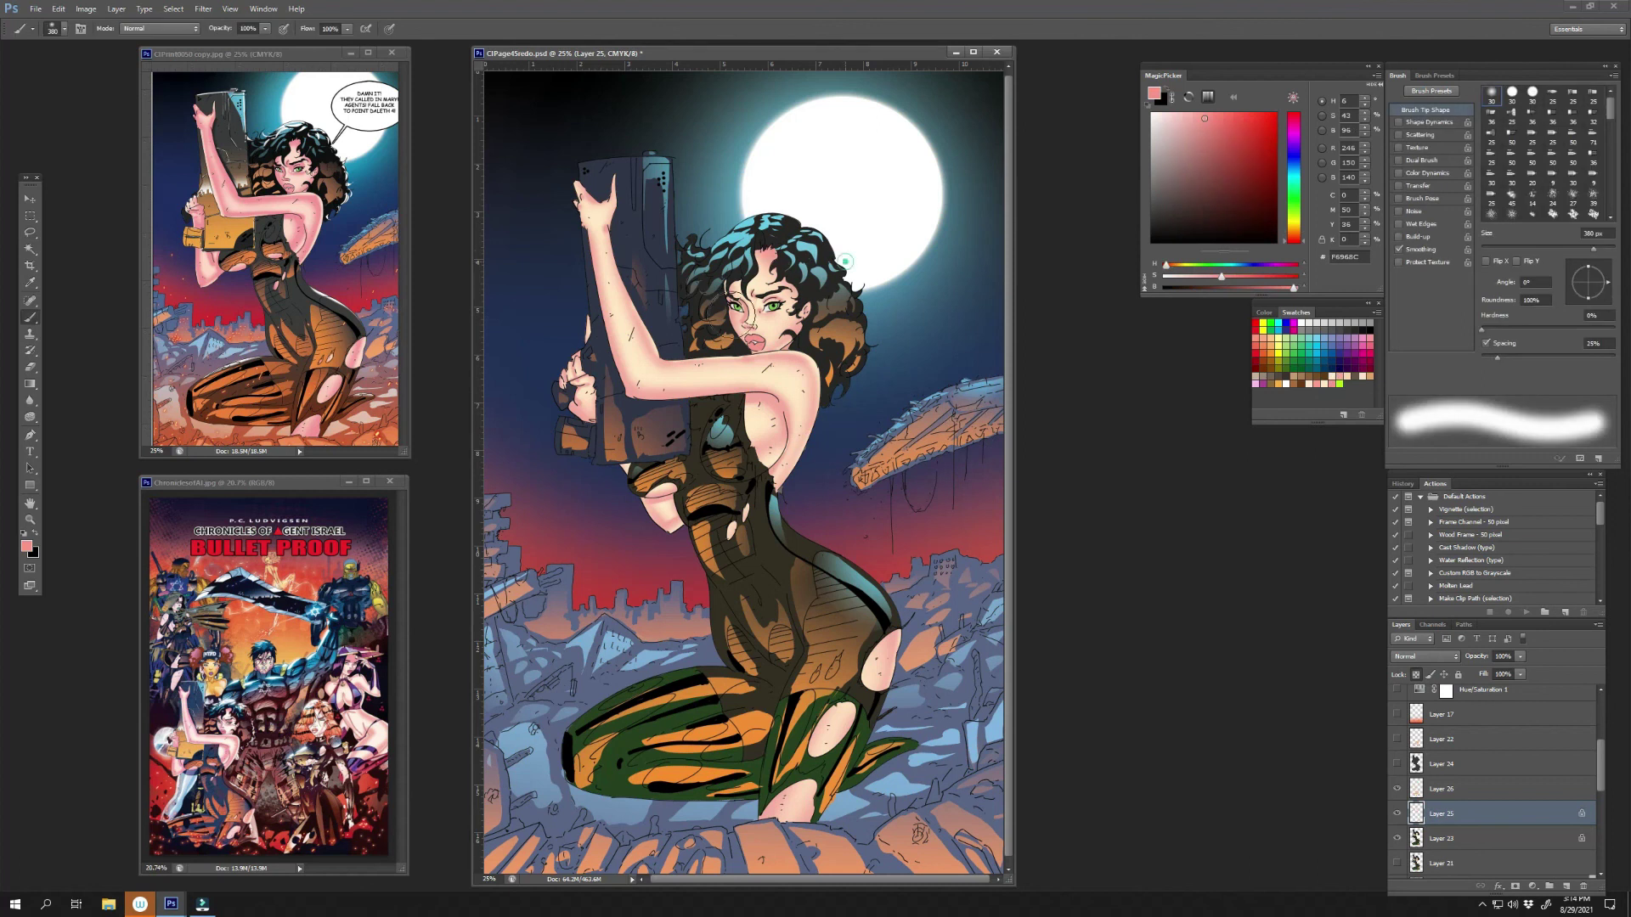
pyautogui.click(1211, 123)
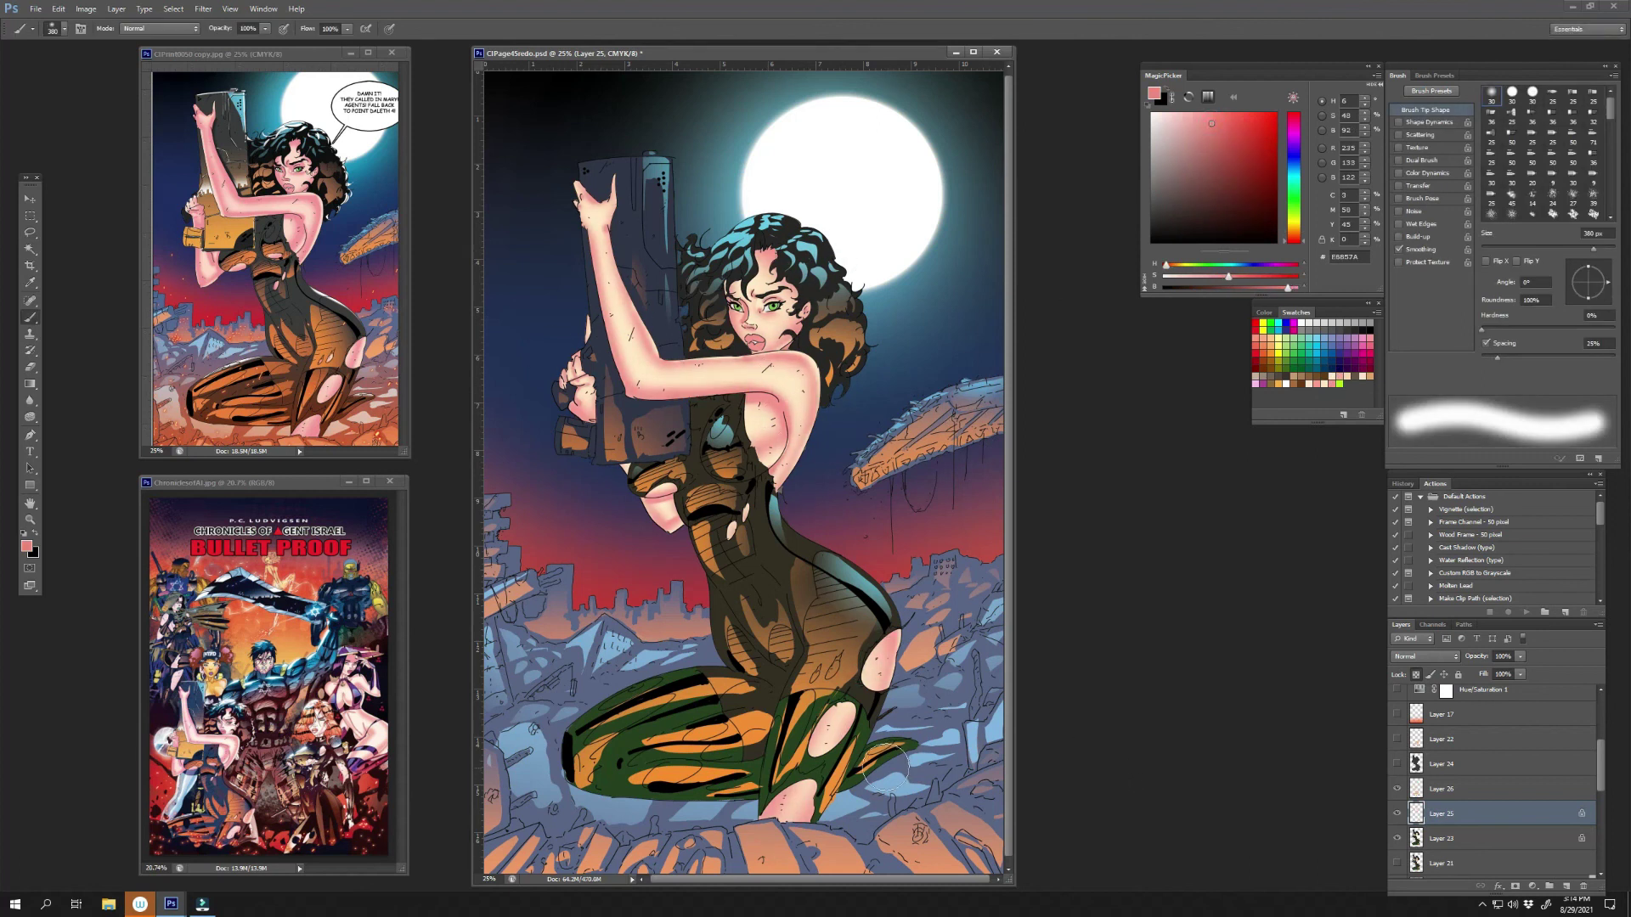